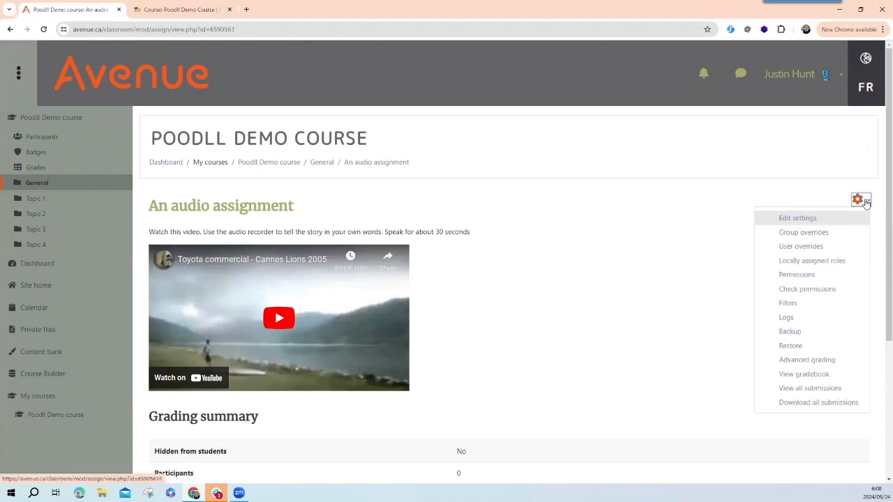
Open the audio assignment's settings and review its General, Availability and Submission types sections.
click(796, 218)
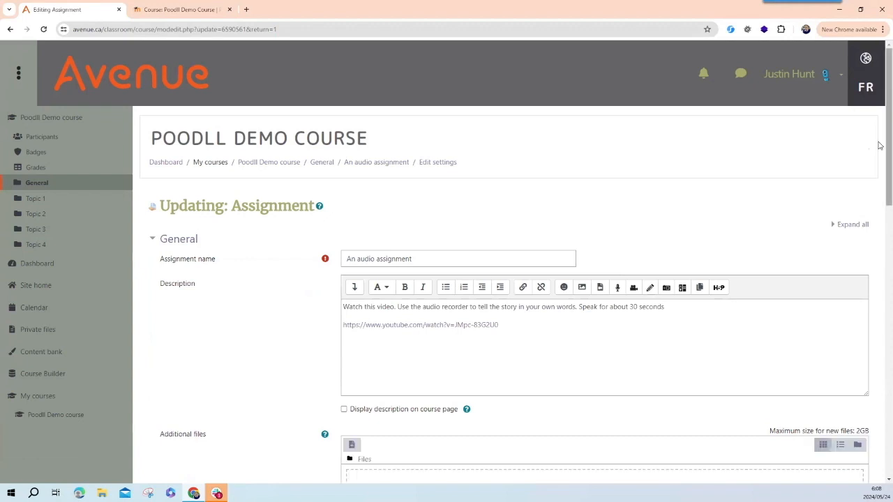
scroll(880, 145, down, 1)
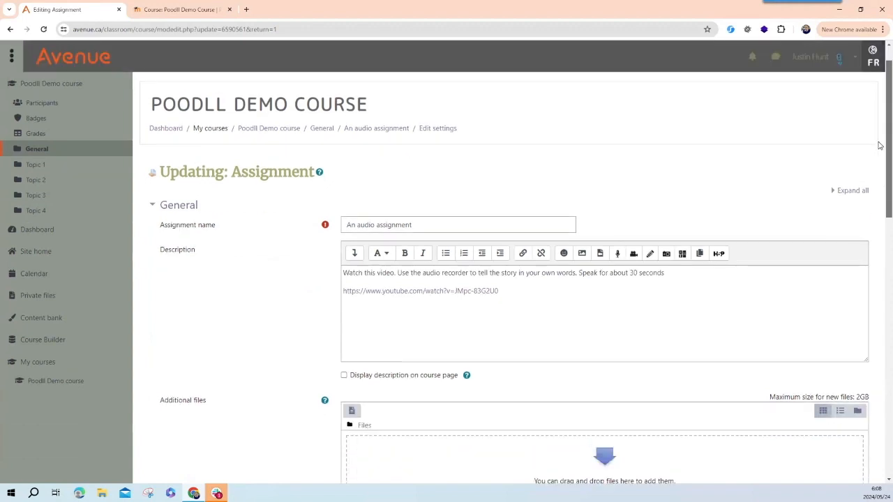
scroll(880, 145, up, 1)
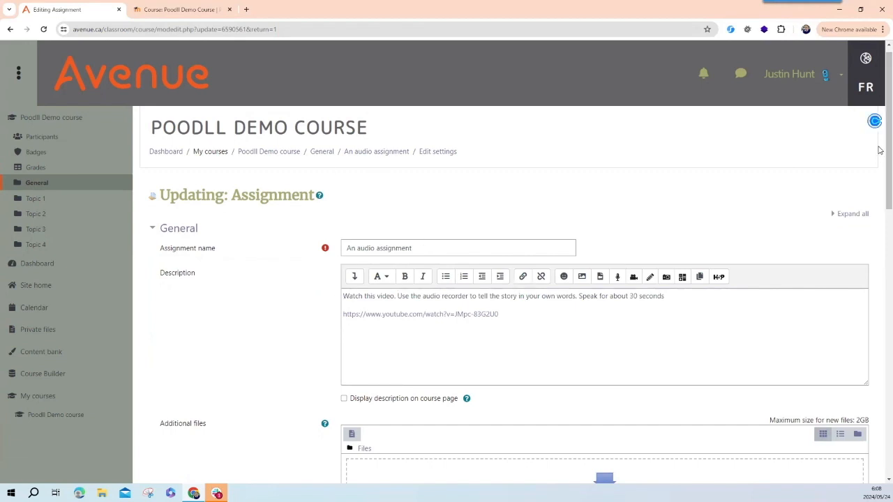
scroll(880, 223, down, 3)
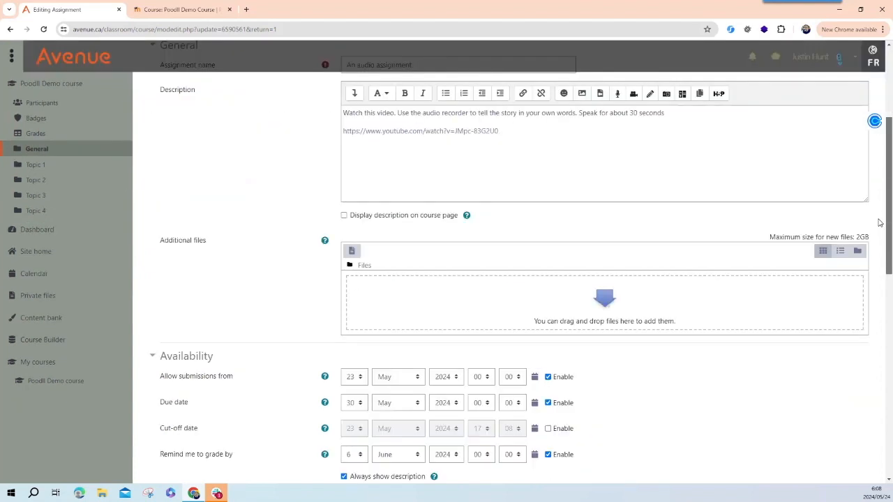
scroll(880, 277, down, 3)
scroll(771, 321, down, 2)
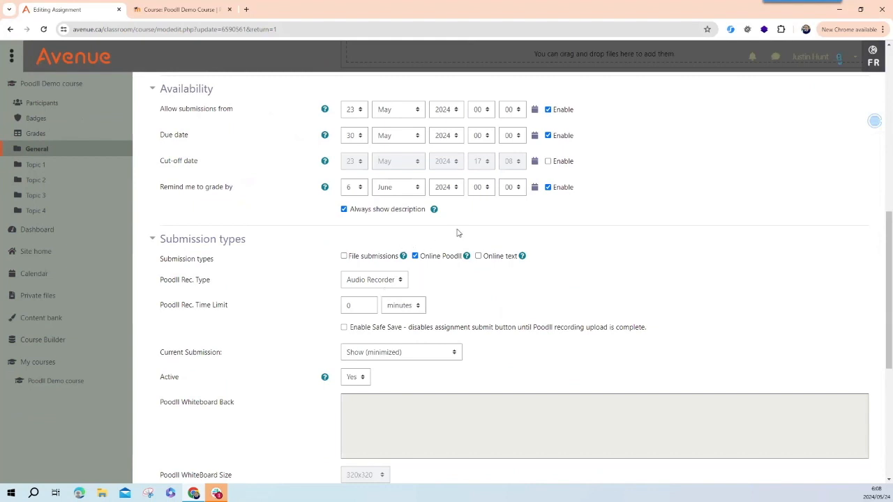
Turn the Online Poodll submission type off and on again, and review its recorder options.
click(415, 257)
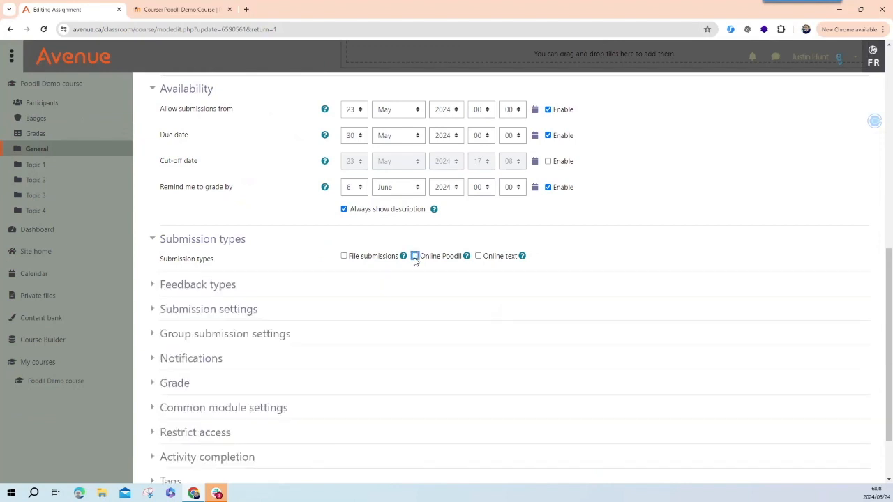
click(415, 257)
scroll(421, 332, down, 1)
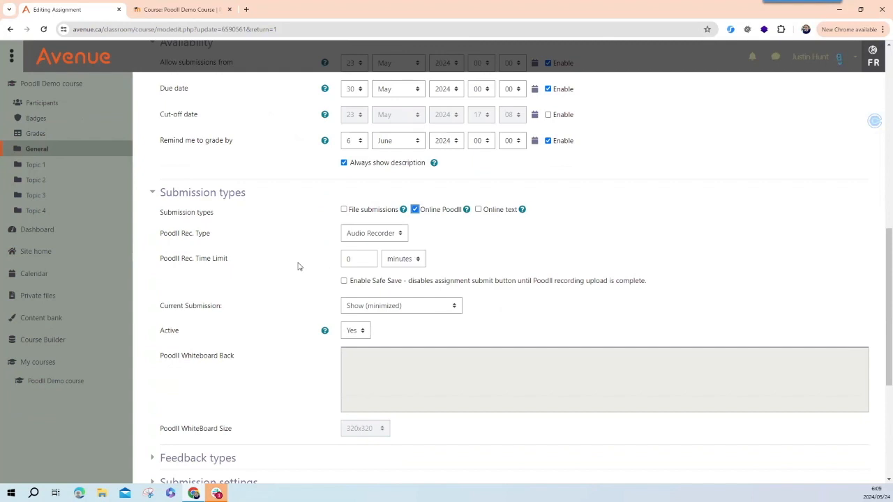
scroll(284, 276, down, 2)
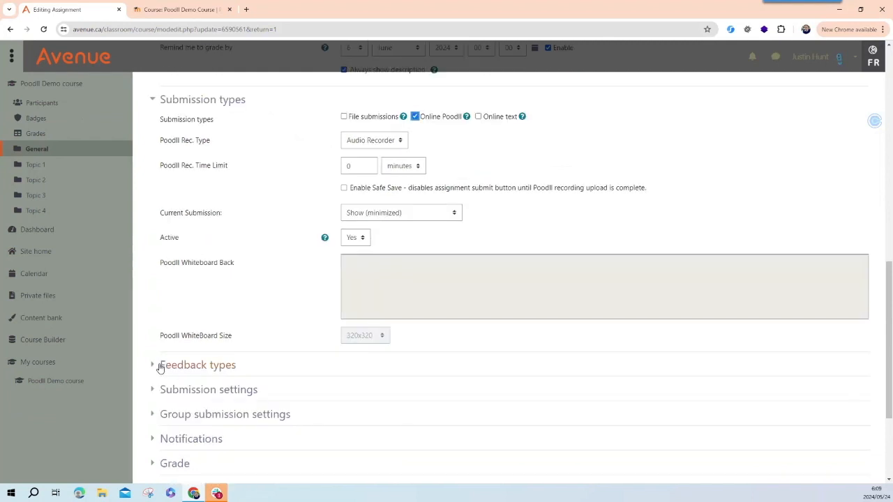
Expand the Feedback types section and turn Feedback Poodll off and on again to examine its options.
click(160, 368)
scroll(429, 273, down, 2)
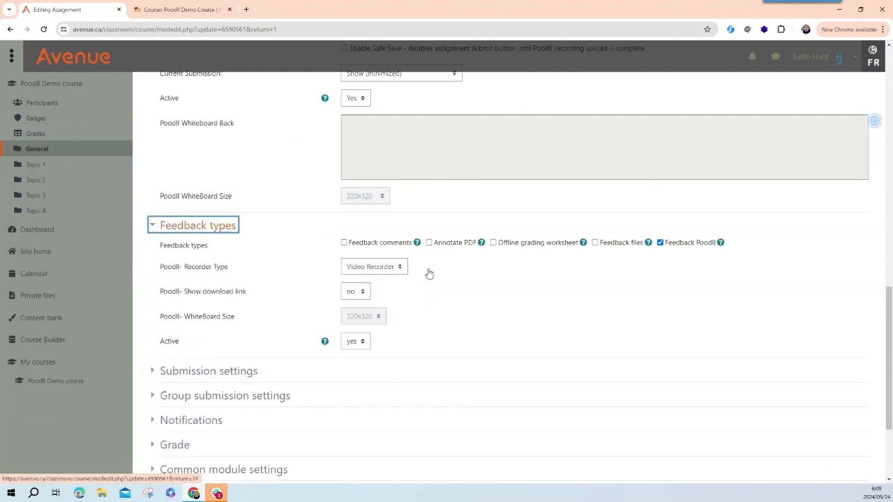
click(659, 243)
click(659, 242)
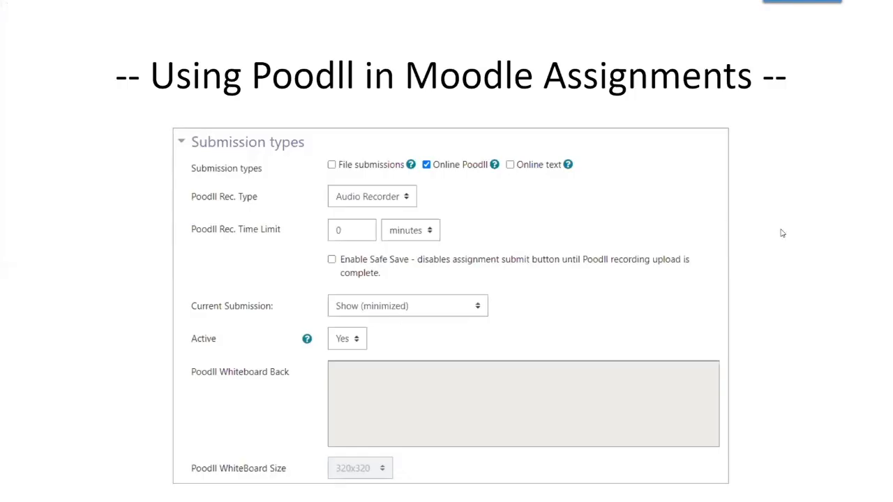
click(782, 233)
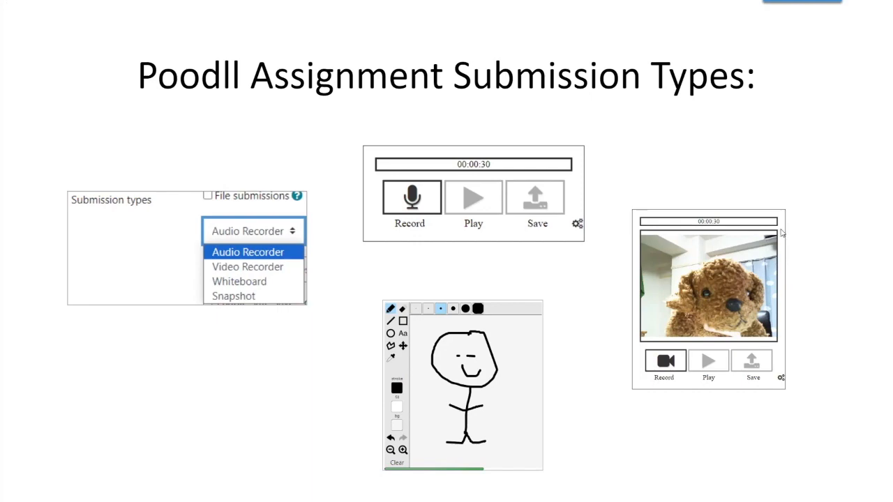
Switch back to Chrome and return to the audio assignment page, leaving the settings form without saving.
key(alt+Tab)
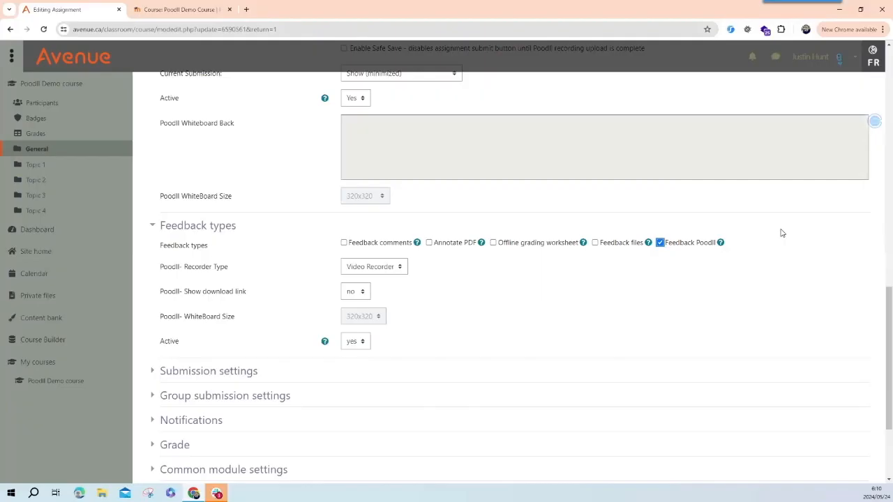
scroll(647, 290, up, 1)
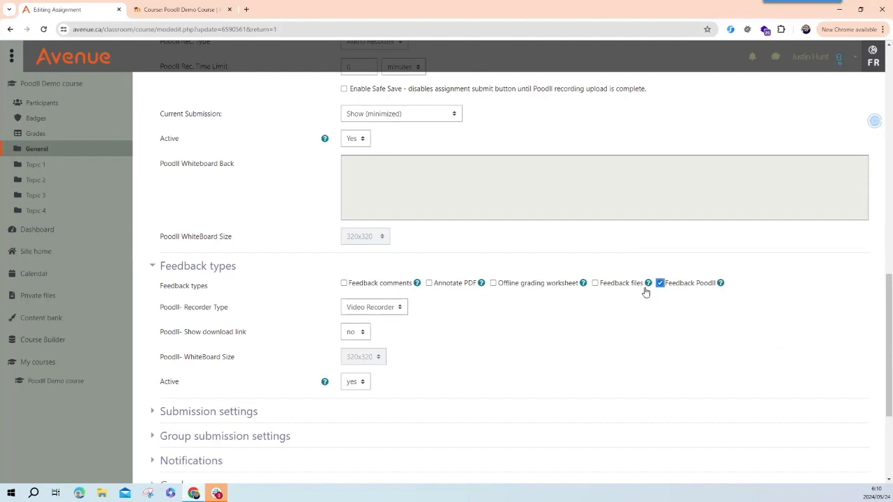
scroll(646, 289, up, 15)
click(377, 163)
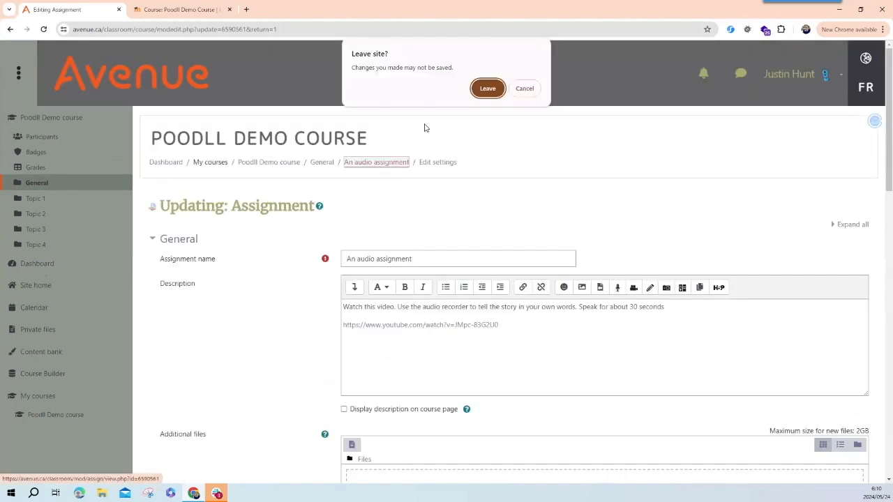
click(488, 88)
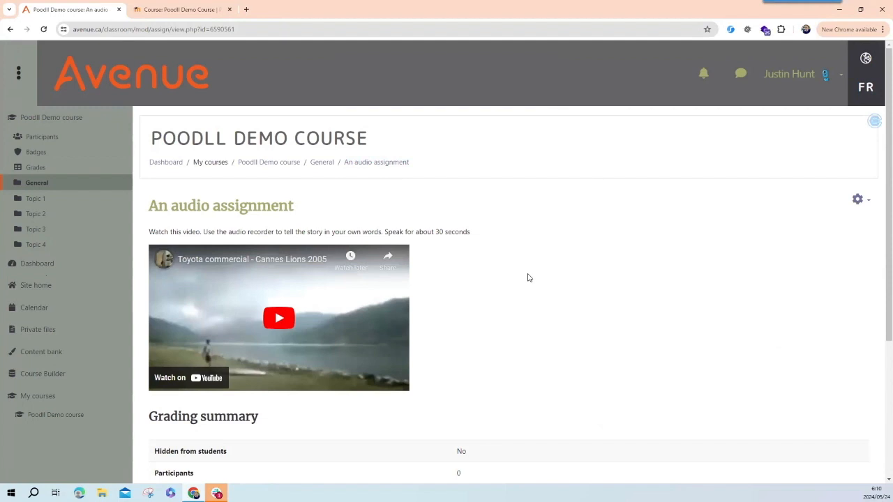
Play the embedded Toyota commercial video in the assignment, pause it and dismiss the suggested videos.
scroll(528, 278, down, 1)
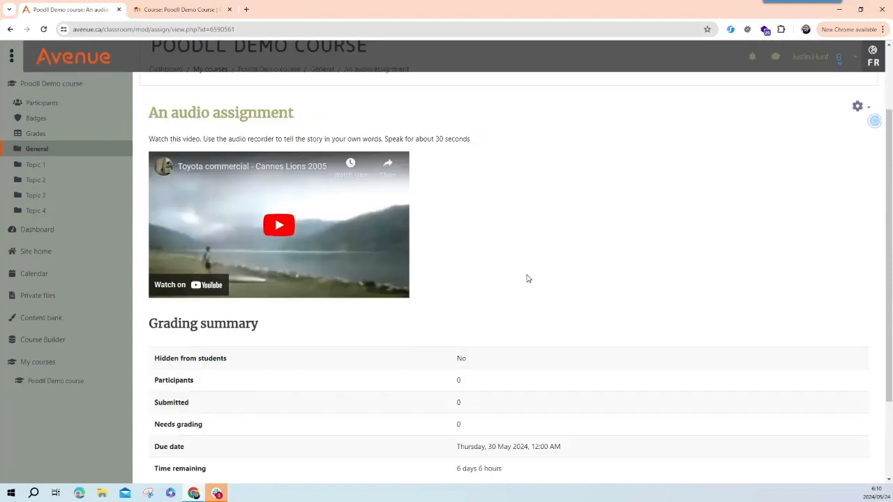
scroll(524, 277, up, 1)
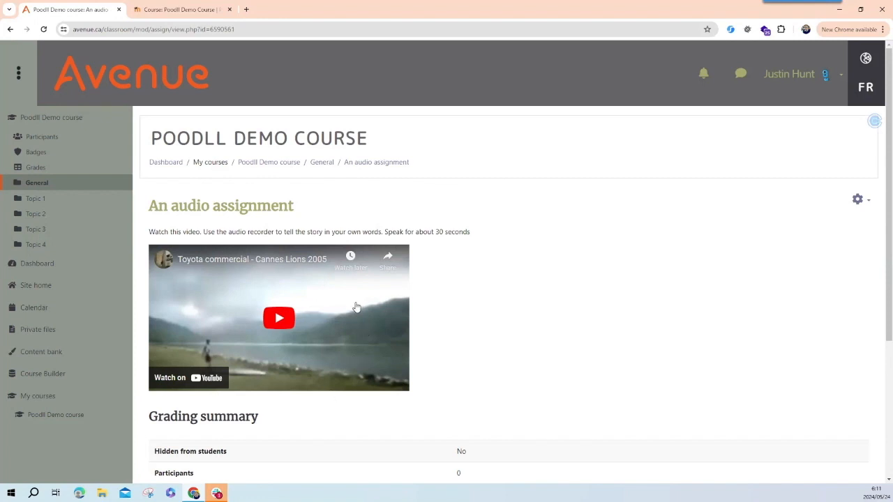
click(282, 317)
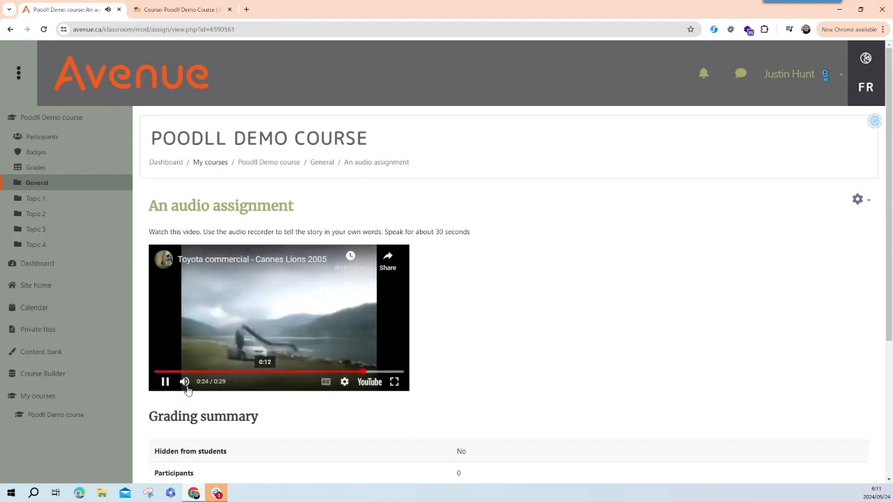
click(368, 278)
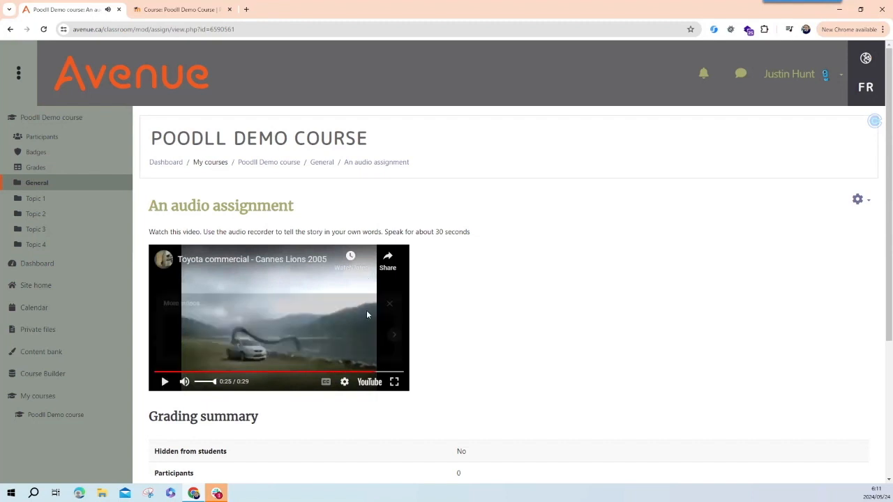
click(390, 305)
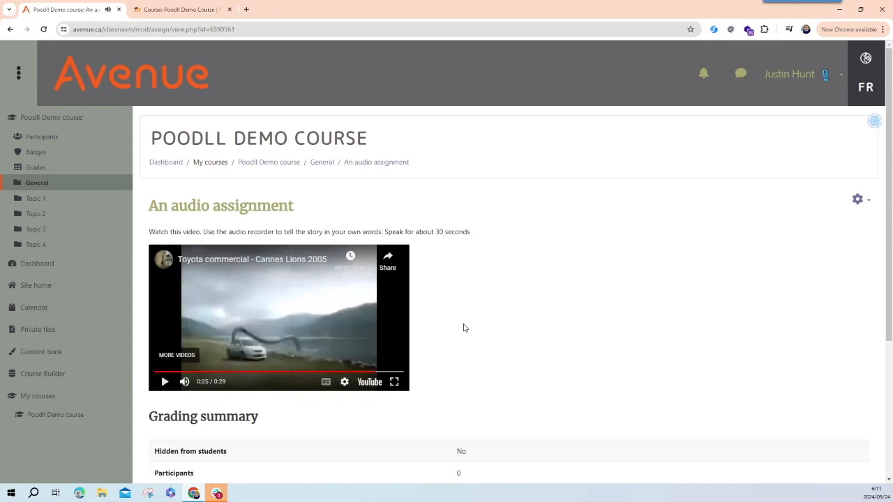
Examine the assignment's grading summary and the available submission and grading options below the video.
scroll(464, 328, down, 2)
scroll(498, 365, down, 2)
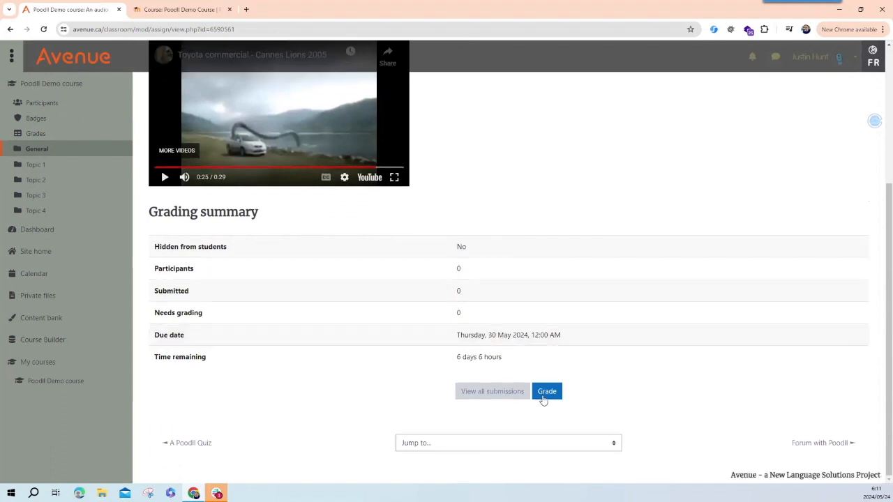
scroll(505, 389, up, 1)
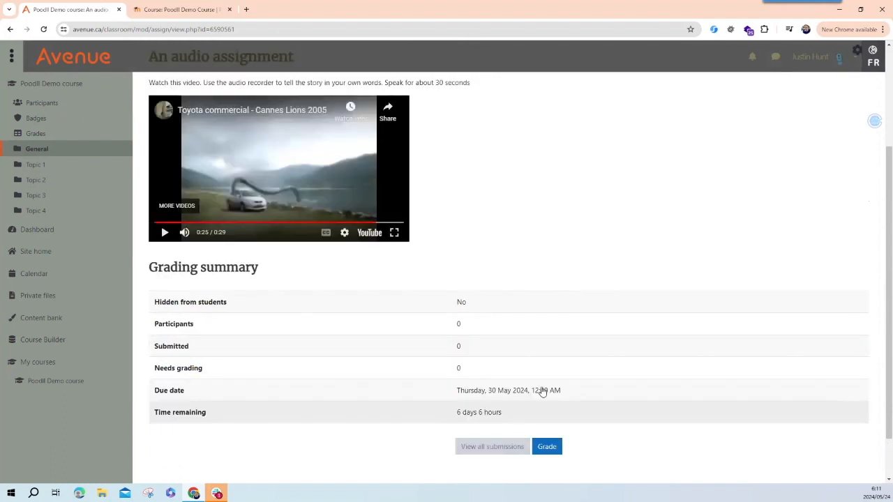
scroll(481, 408, down, 1)
scroll(542, 391, up, 1)
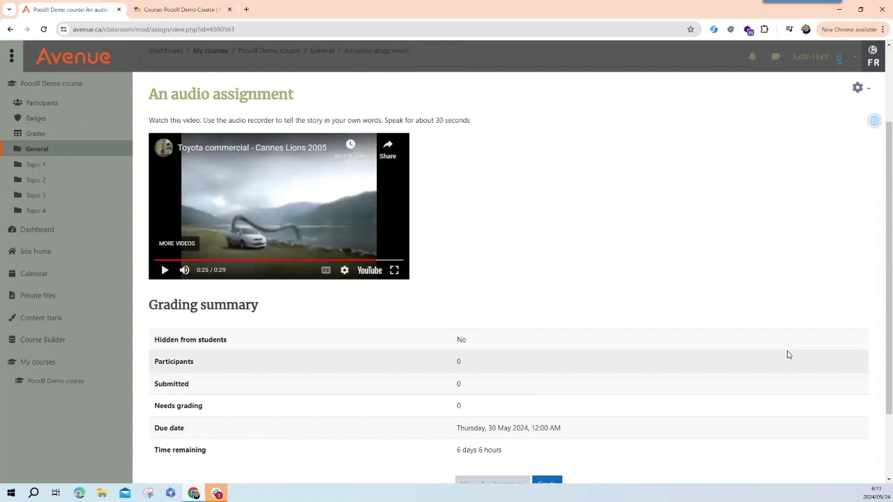
scroll(642, 321, down, 1)
scroll(642, 321, up, 1)
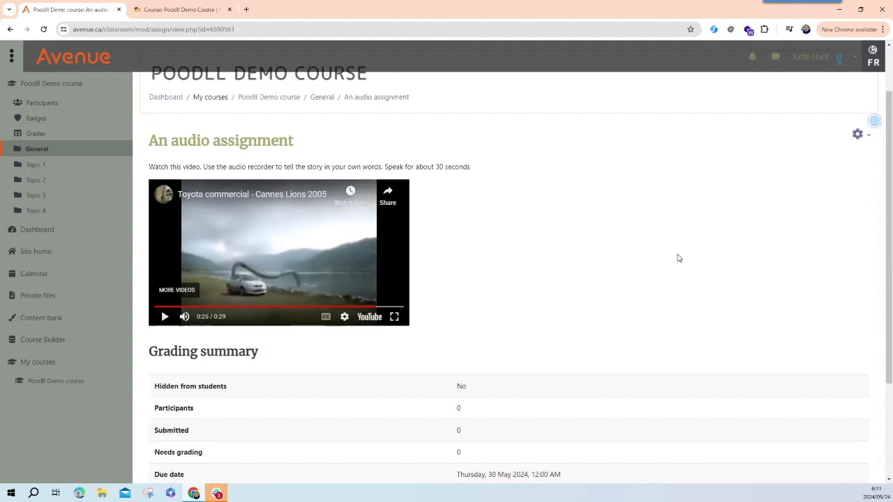
scroll(677, 259, up, 1)
scroll(530, 426, down, 3)
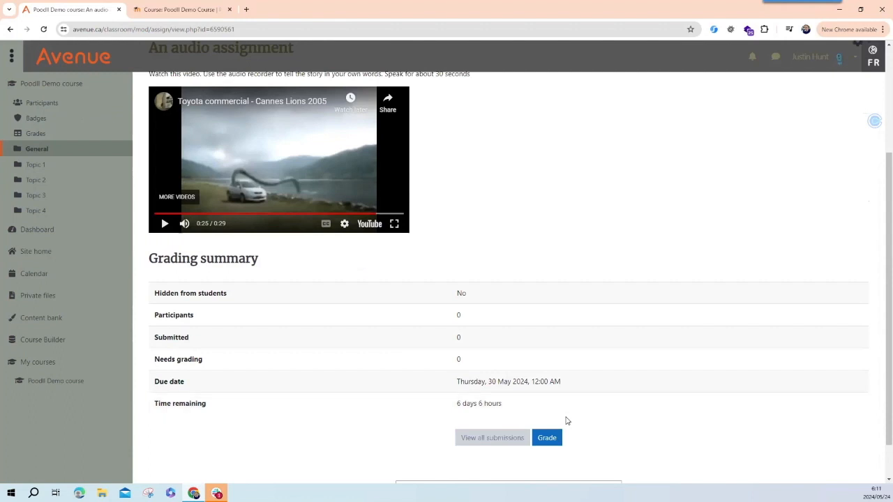
scroll(772, 153, up, 3)
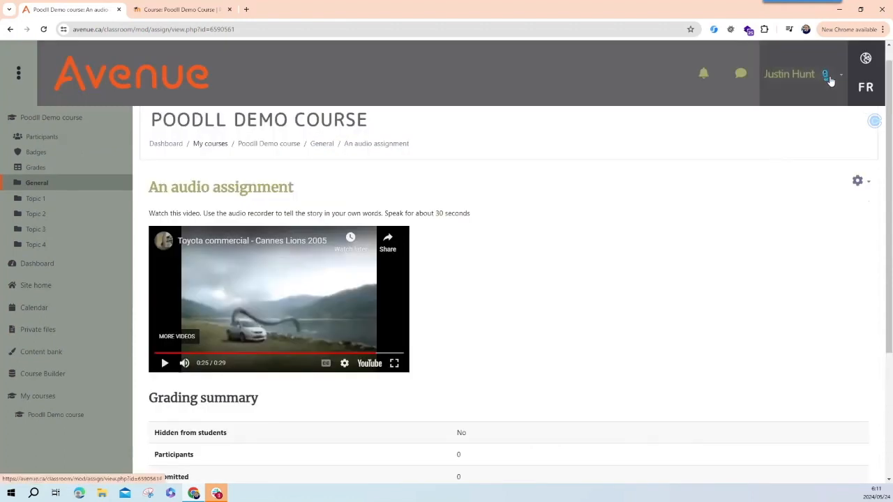
Switch the course role to Student to view the audio assignment as a learner.
click(829, 82)
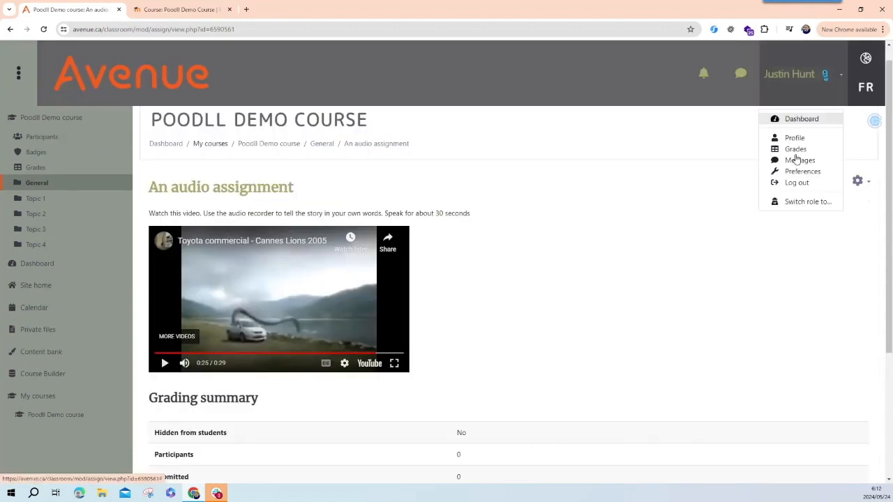
click(797, 202)
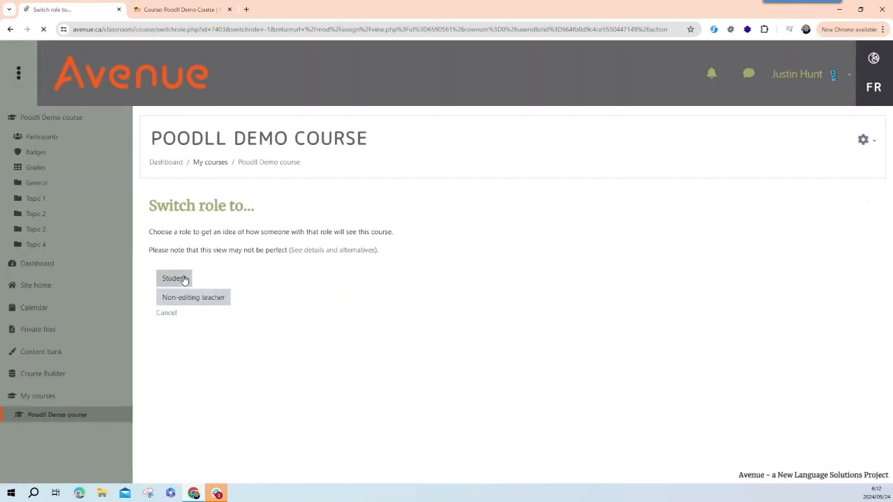
click(185, 279)
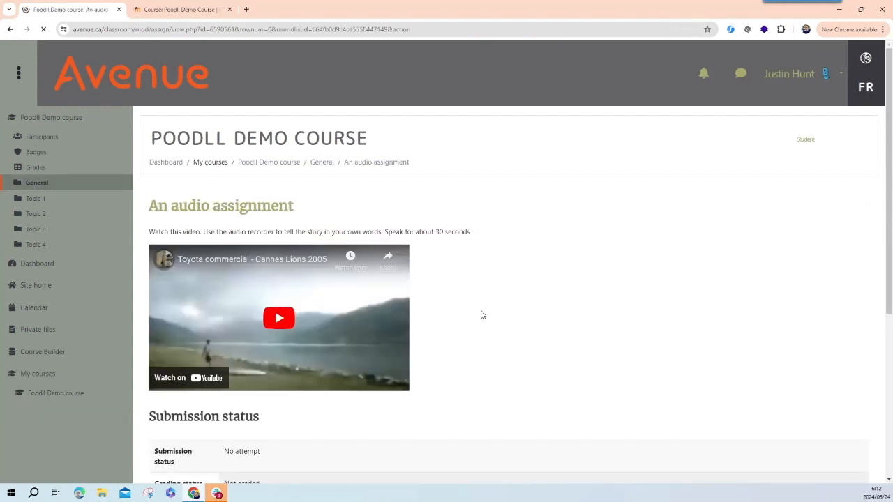
Record a short audio clip in a new submission for the audio assignment and play it back.
scroll(481, 328, down, 3)
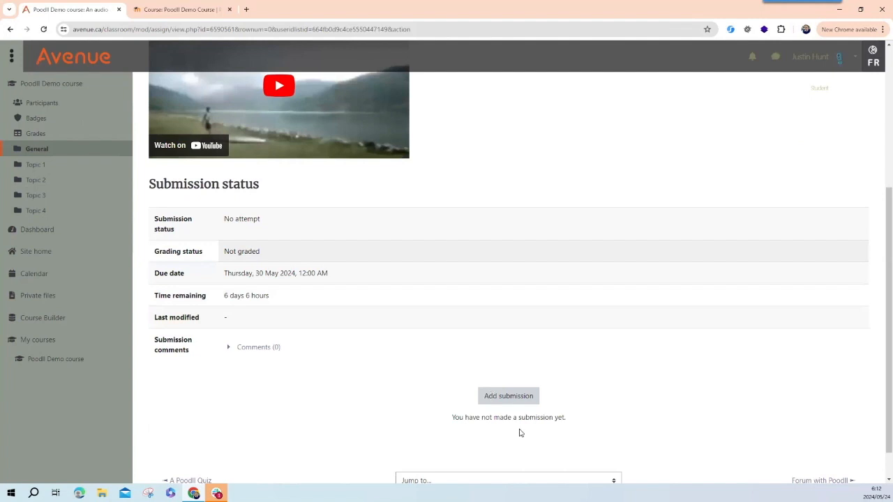
click(520, 394)
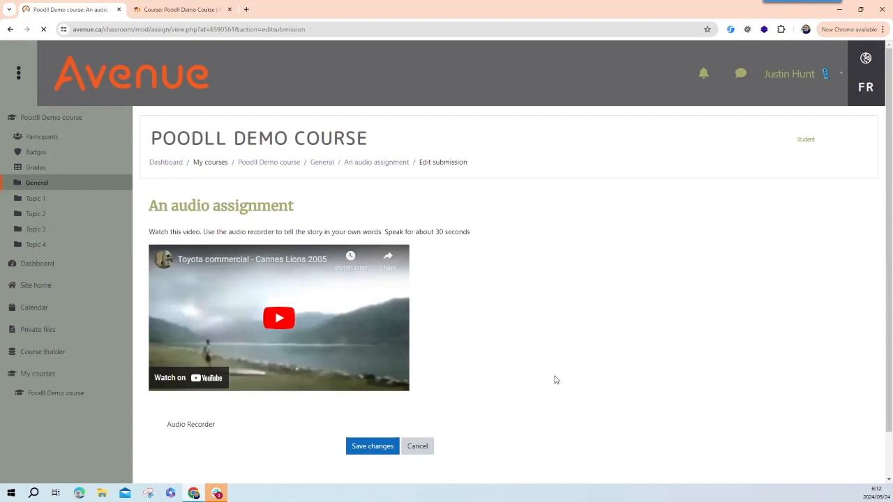
scroll(556, 380, down, 1)
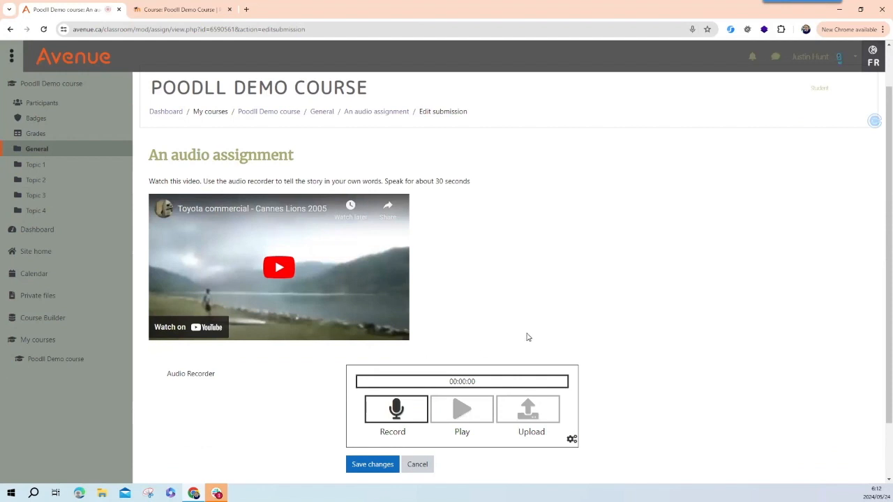
scroll(532, 335, down, 1)
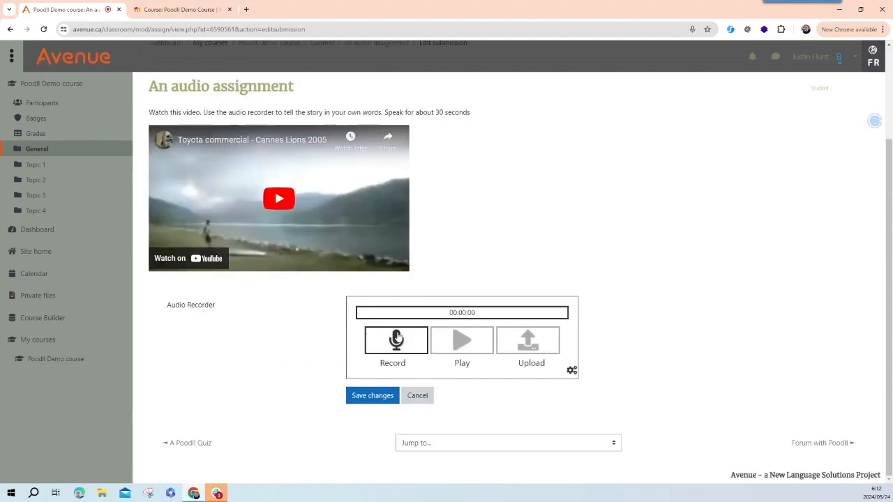
click(396, 339)
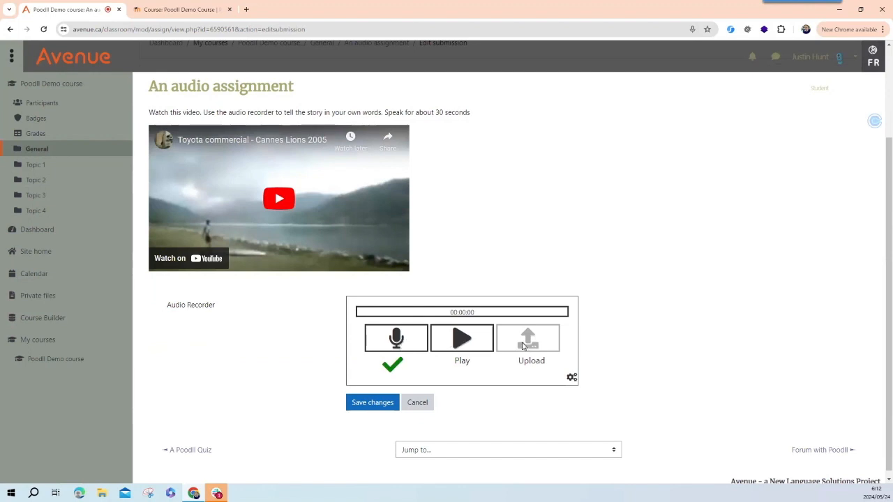
click(464, 342)
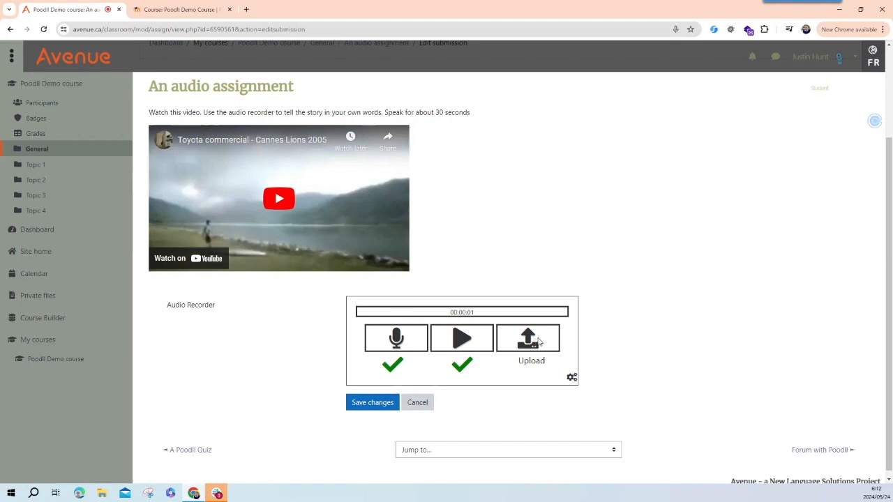
Upload the recorded audio clip and save it as the assignment submission, checking the submission status.
click(537, 342)
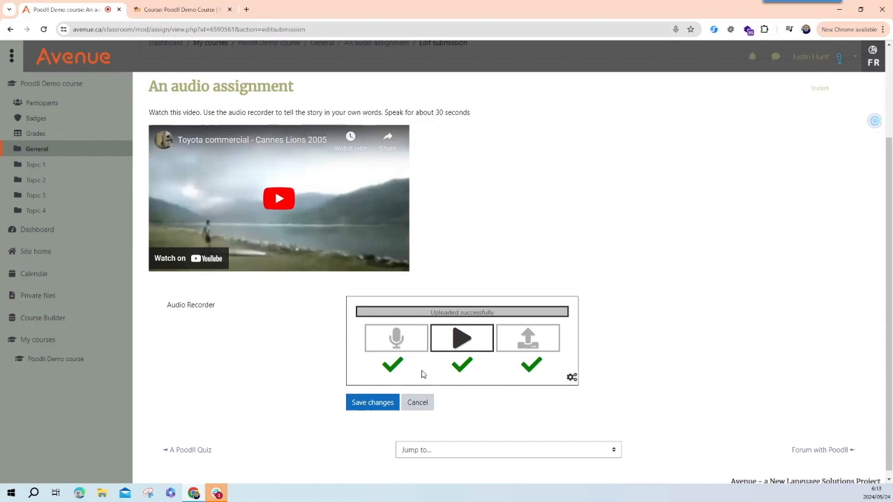
click(374, 404)
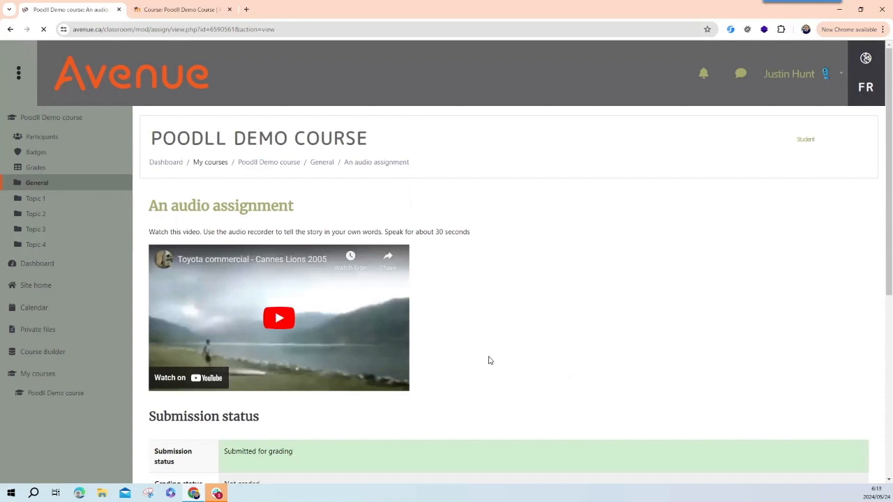
scroll(489, 360, down, 2)
scroll(442, 417, down, 1)
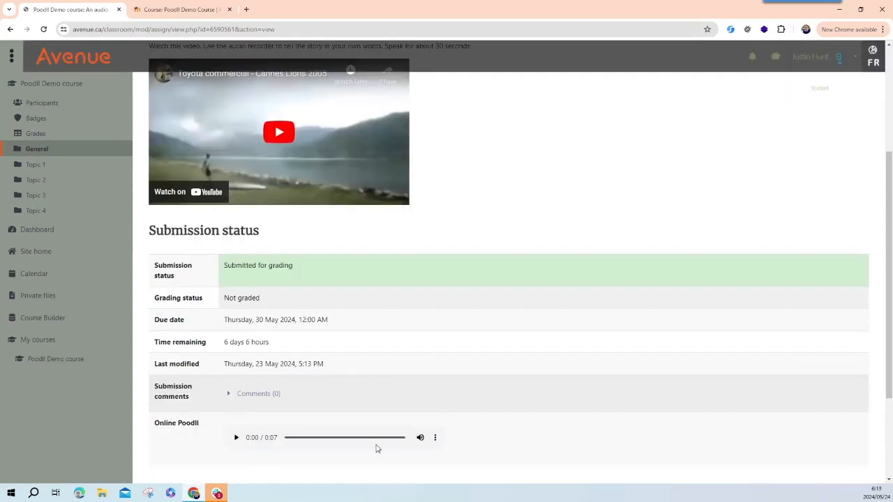
scroll(390, 433, down, 1)
scroll(489, 335, up, 1)
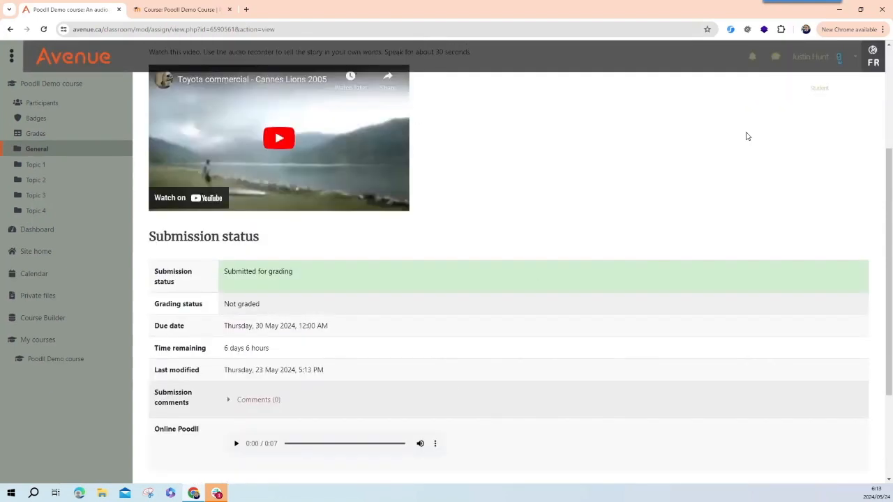
Switch back from the Student role to the normal role and view the assignment's grading summary.
scroll(645, 197, up, 3)
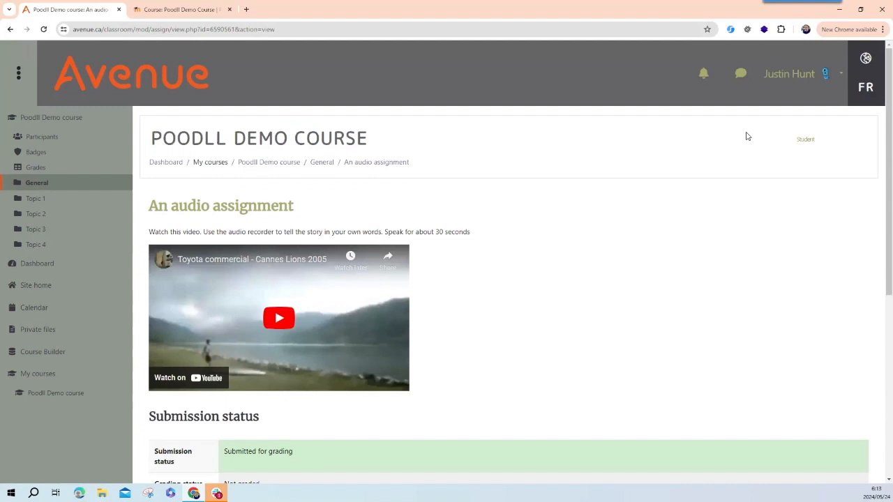
click(835, 81)
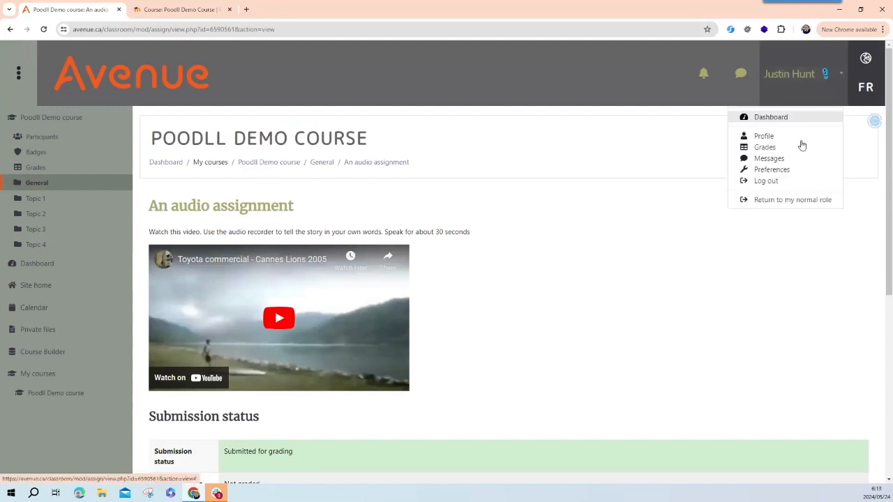
click(788, 200)
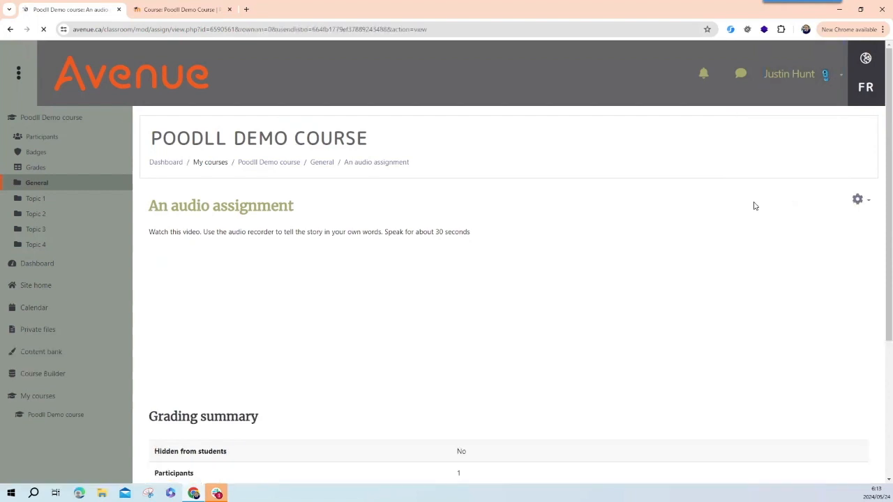
scroll(615, 235, down, 2)
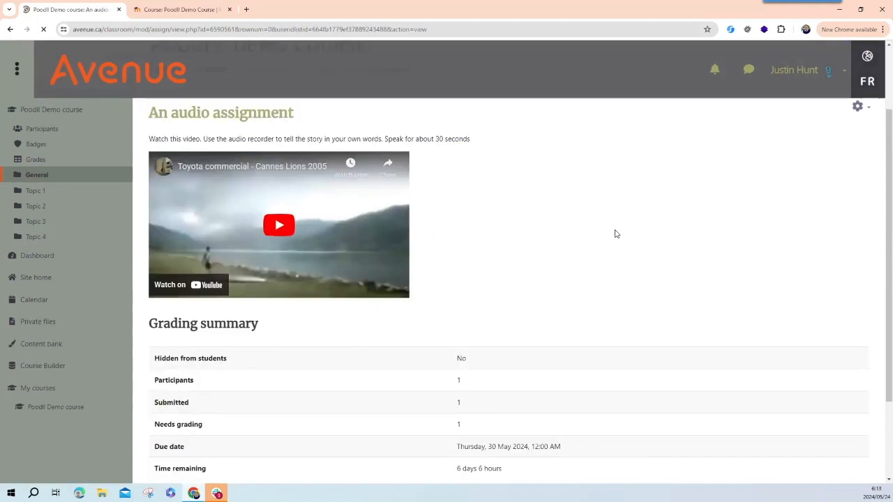
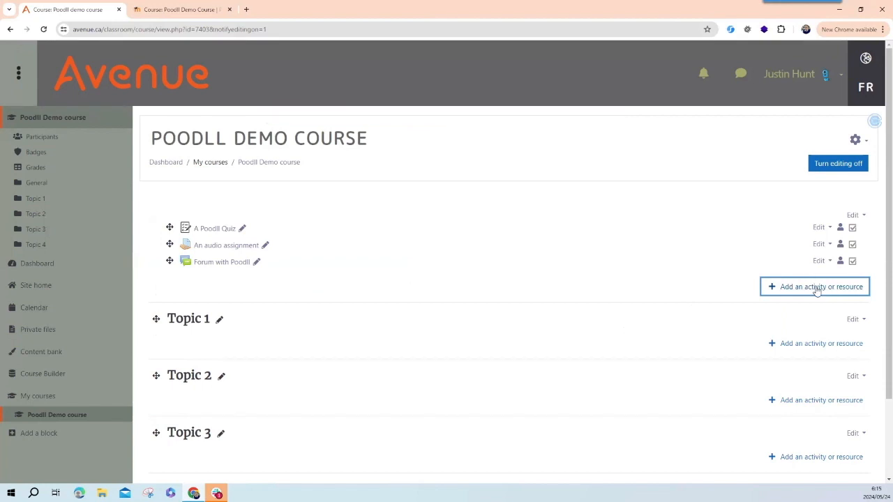
Add a new Assignment activity to the course's General section and name it "A tongue twister".
click(816, 289)
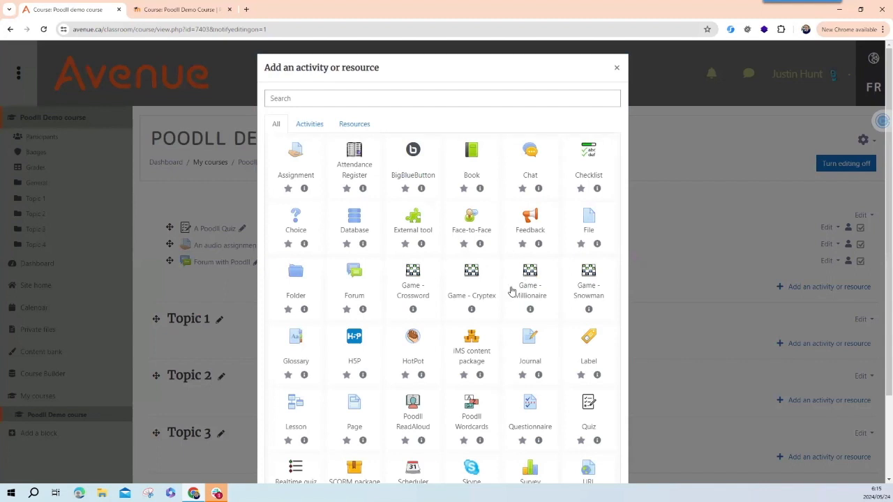
click(292, 156)
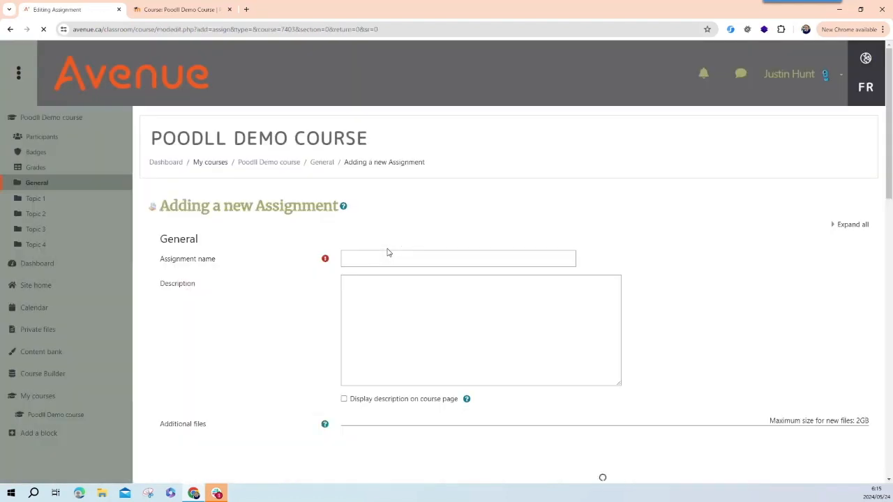
click(387, 257)
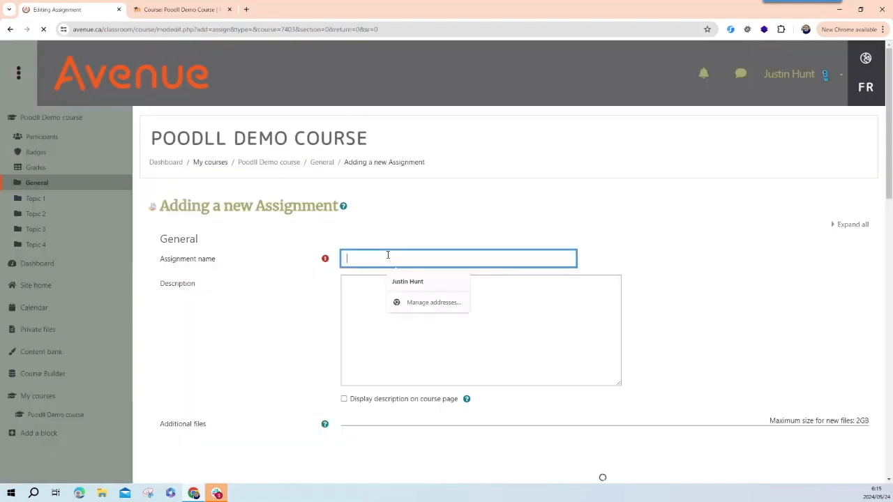
scroll(388, 255, down, 5)
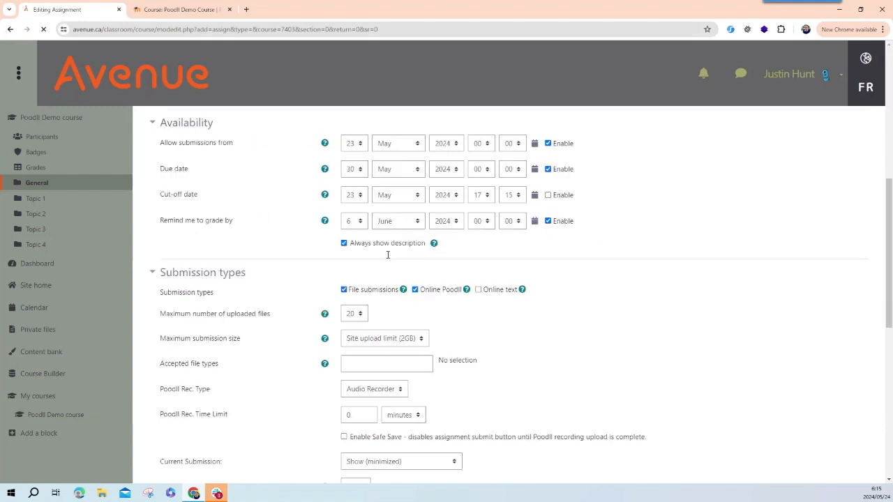
scroll(374, 240, up, 5)
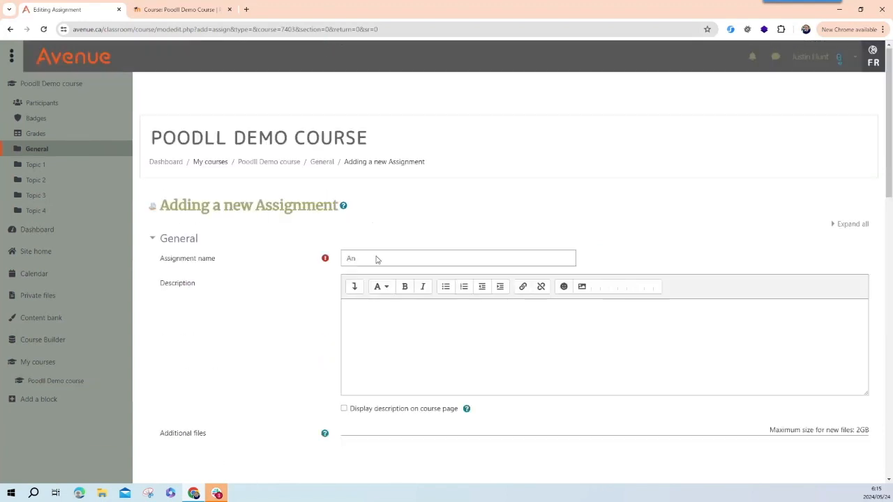
click(377, 259)
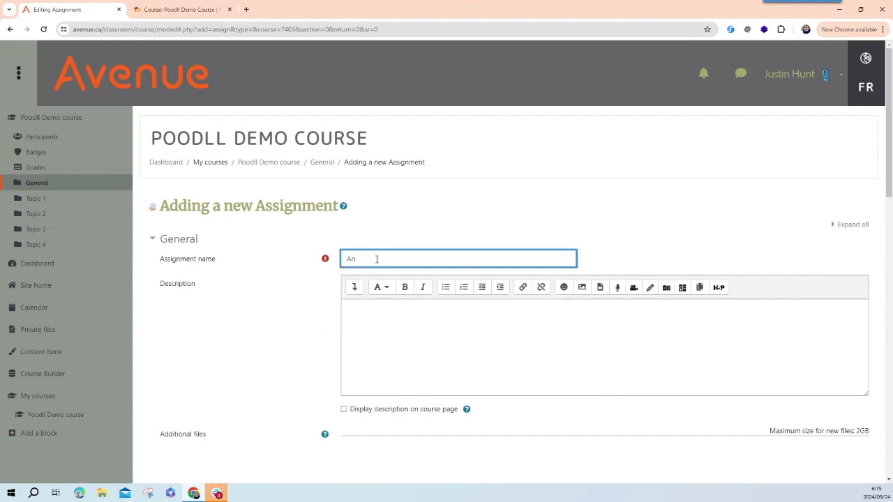
key(BackSpace)
text(tongue tw)
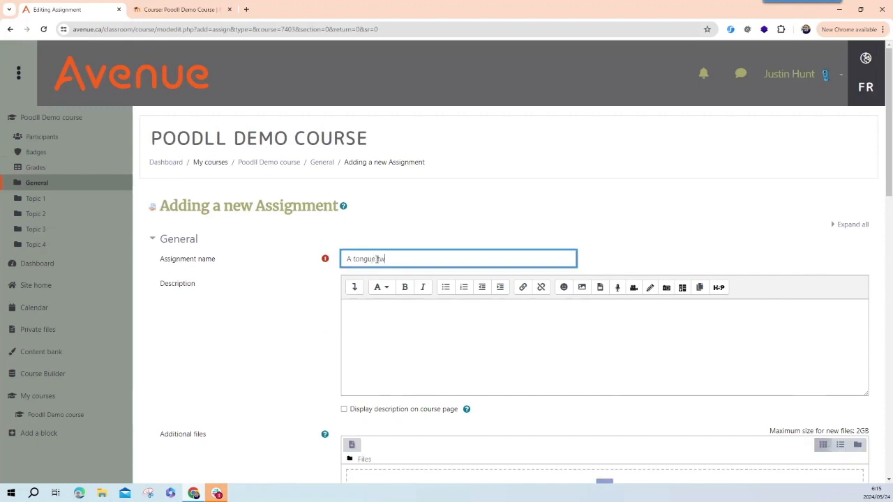
text(ister)
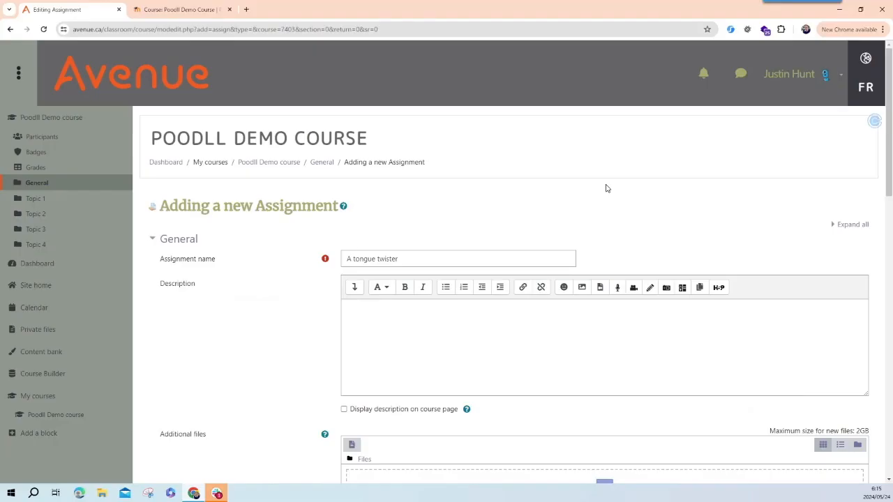
Write the description in four lines: "Fuzzy Wuzzy wa a bear", "Fuzzy uzzy had no hair", "so fuzzy wuzzy", "wasnt very fuzzy was he".
click(430, 365)
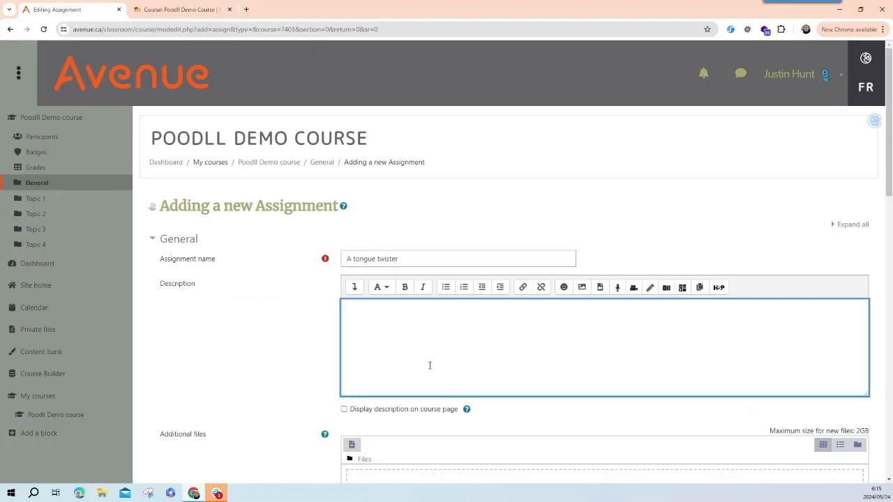
text(Fuzzy Wuzzy wa a bear)
key(Return)
text(Fuzzy uzzy had no hair)
key(Return)
text(so )
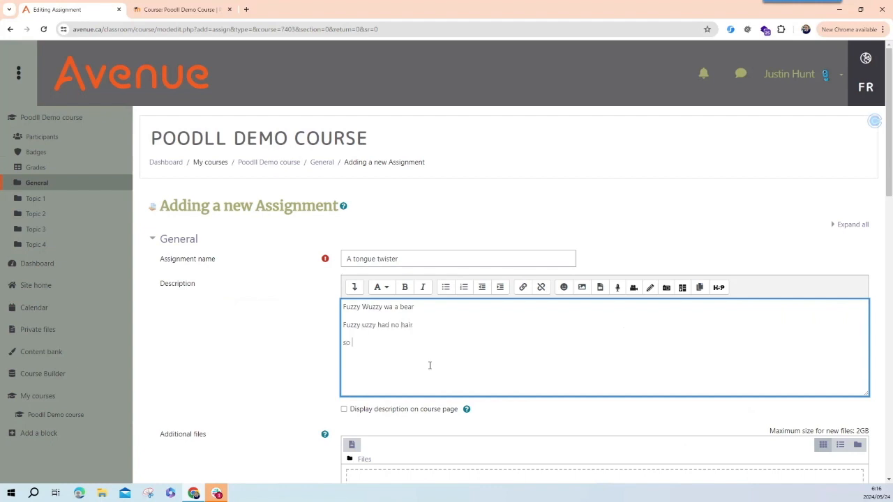
text(fuzzy wuzzy)
key(Return)
text(wasnt very fuzzy was he)
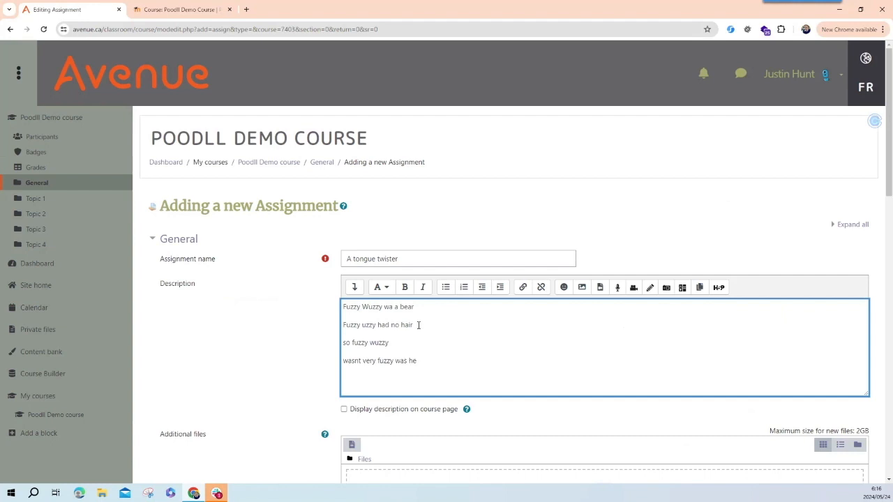
Correct "wa" to "was" in the description's first line and insert the line "Say this:" above it.
text(s)
key(Home)
key(Return)
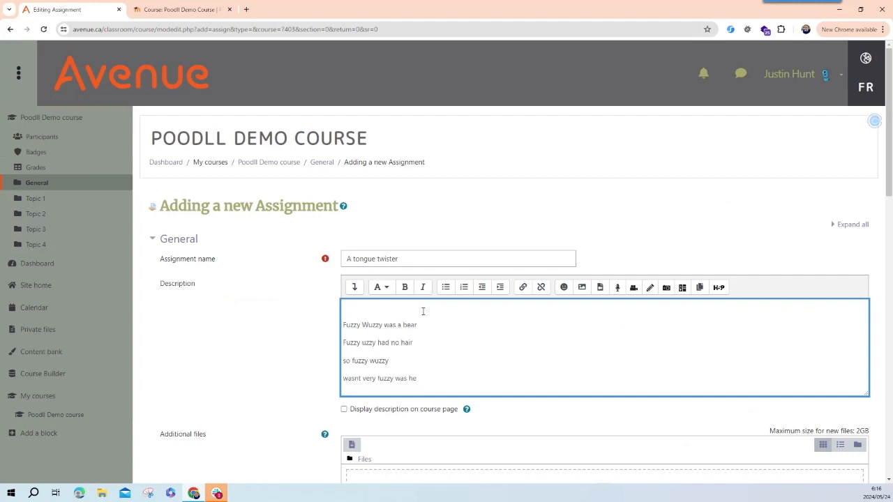
text(Say this:)
Disable file submissions and leave Online Poodll as the assignment's only submission type.
scroll(324, 338, down, 4)
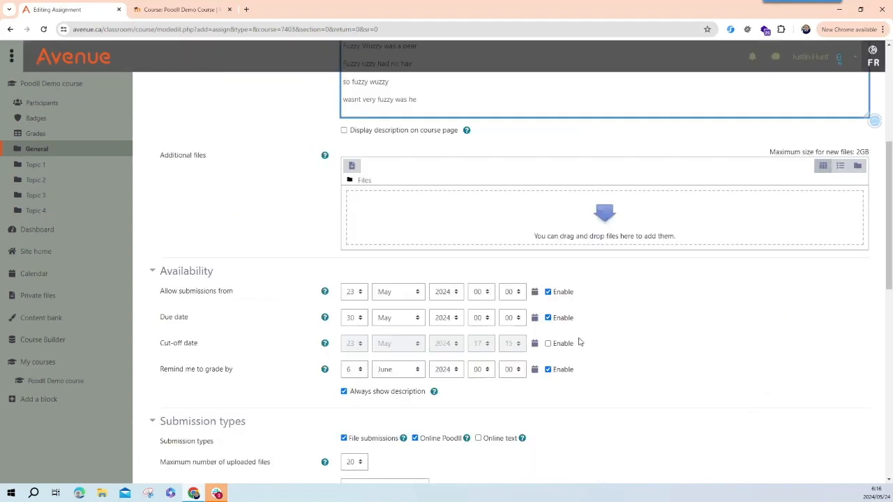
scroll(564, 199, down, 2)
scroll(558, 202, down, 1)
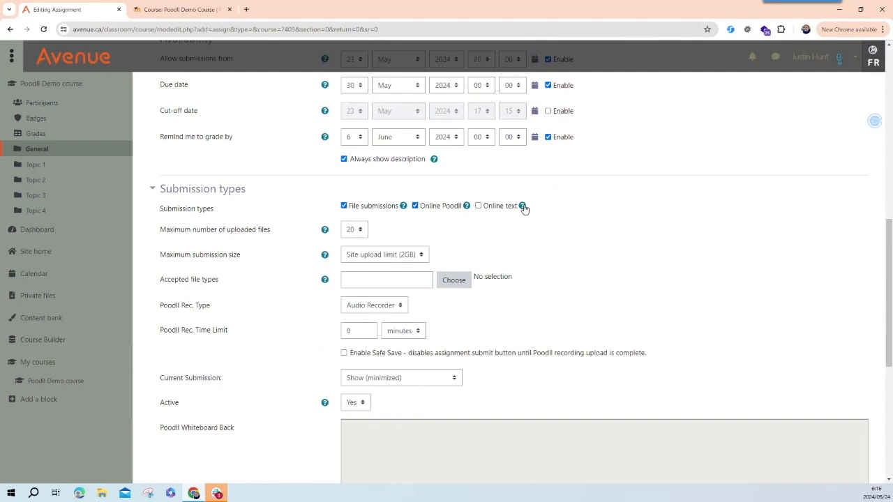
click(479, 207)
click(478, 207)
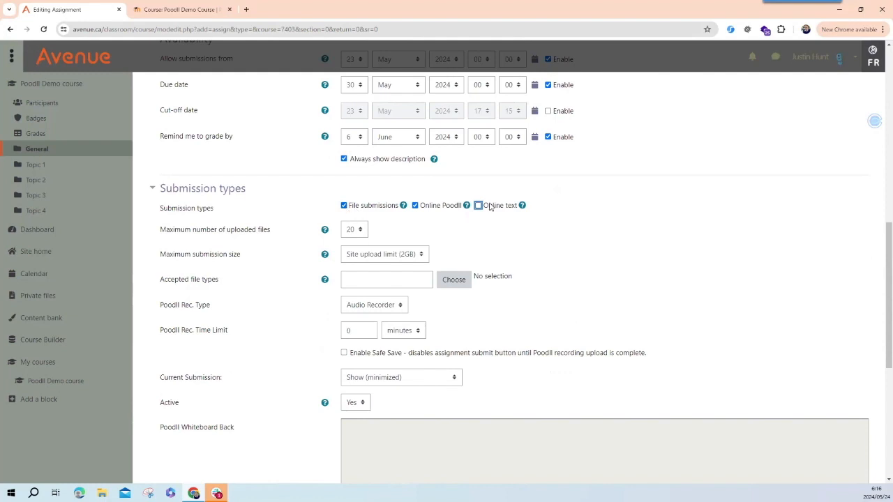
click(345, 206)
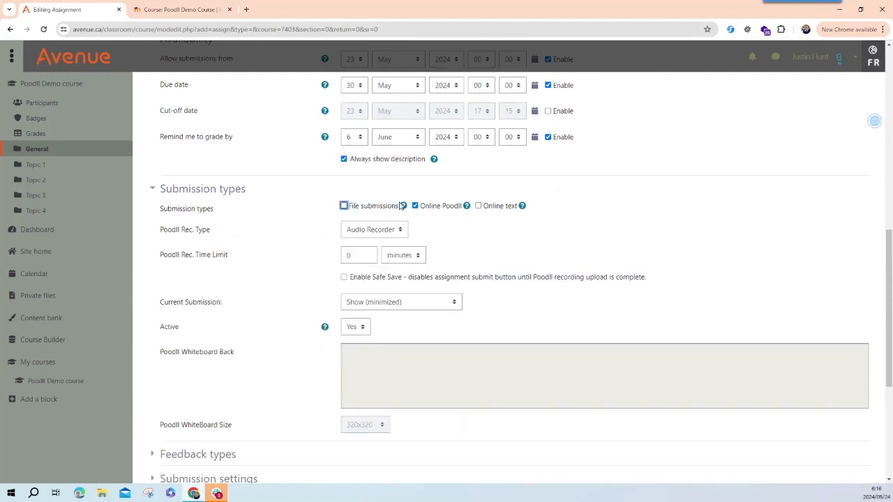
Set the Poodll recording type to Video Recorder and its time limit to 30 seconds.
click(400, 230)
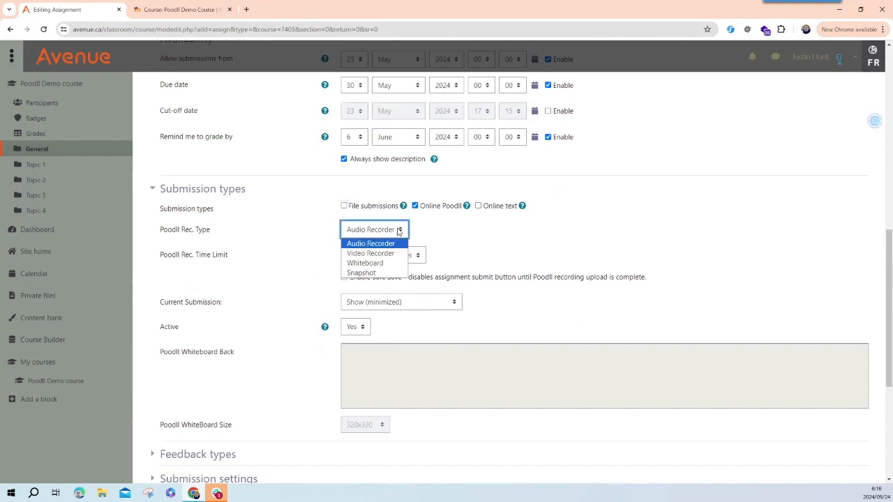
click(394, 254)
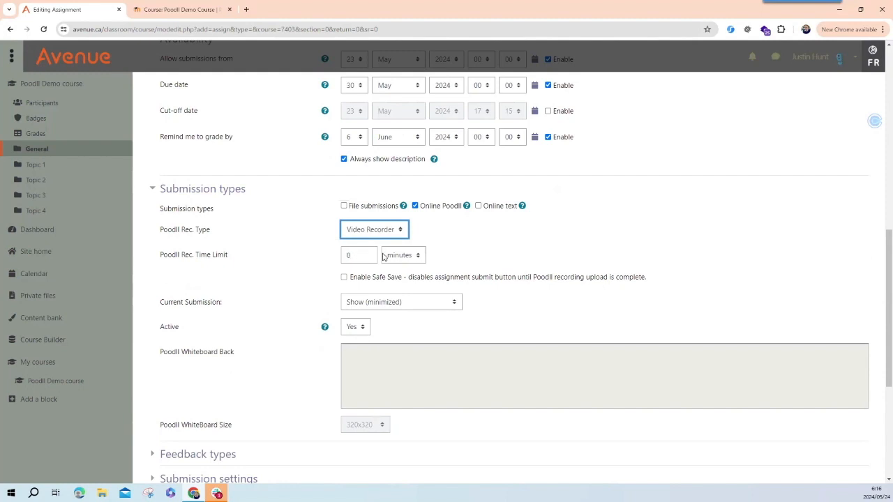
double_click(345, 256)
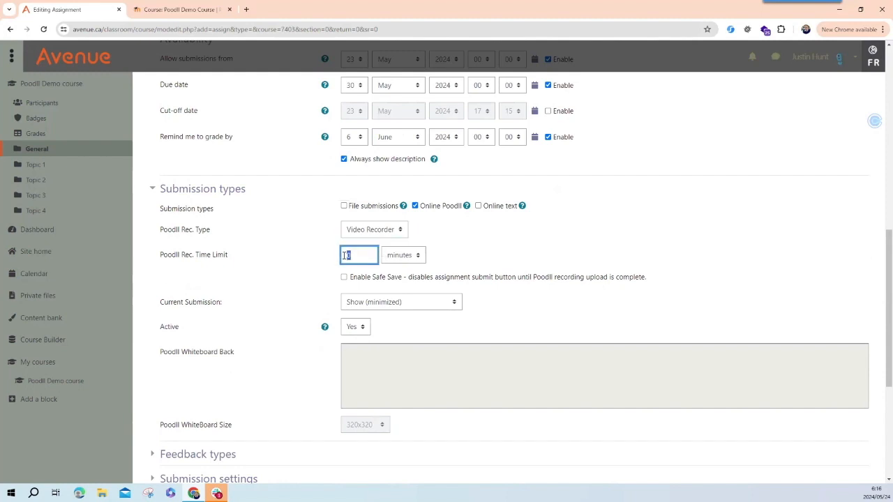
text(30)
click(398, 256)
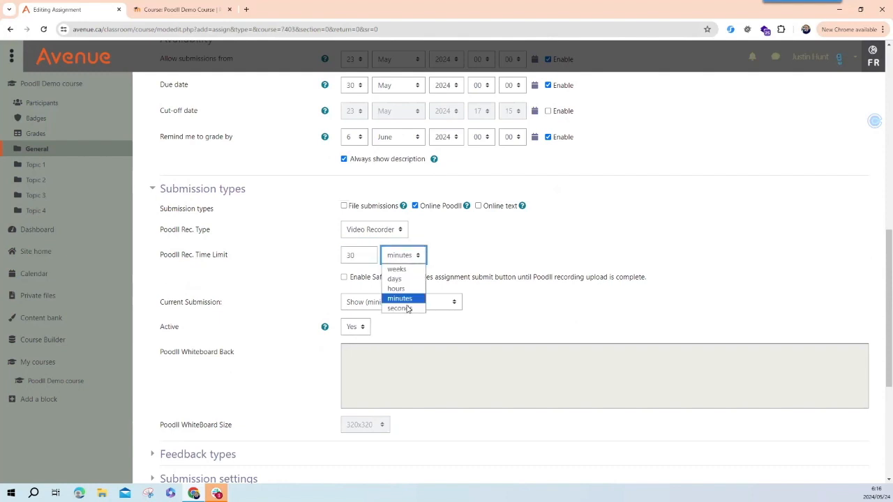
key(Down)
key(Return)
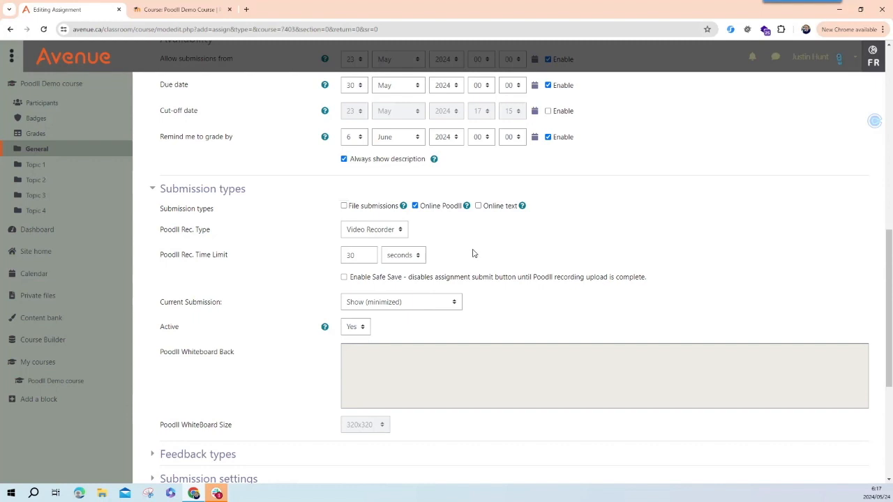
Enable Safe Save for the Poodll recording and keep the current submission display on Show (minimized).
click(344, 279)
scroll(311, 315, down, 1)
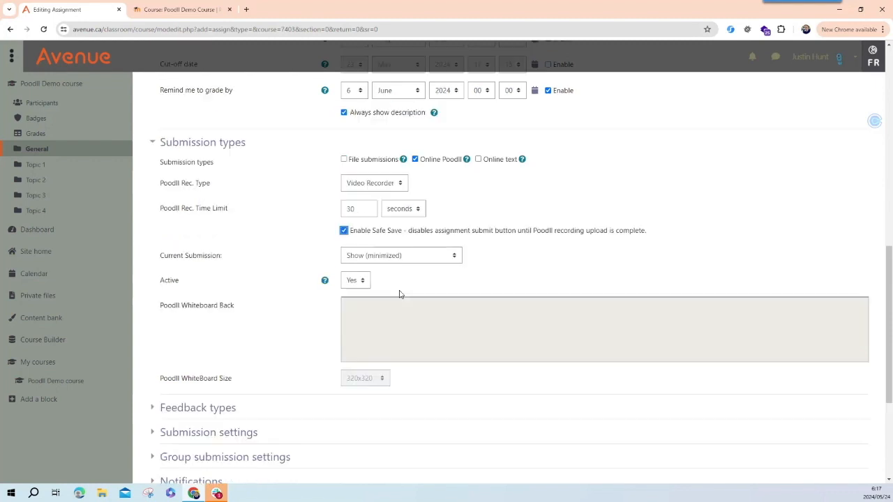
click(414, 257)
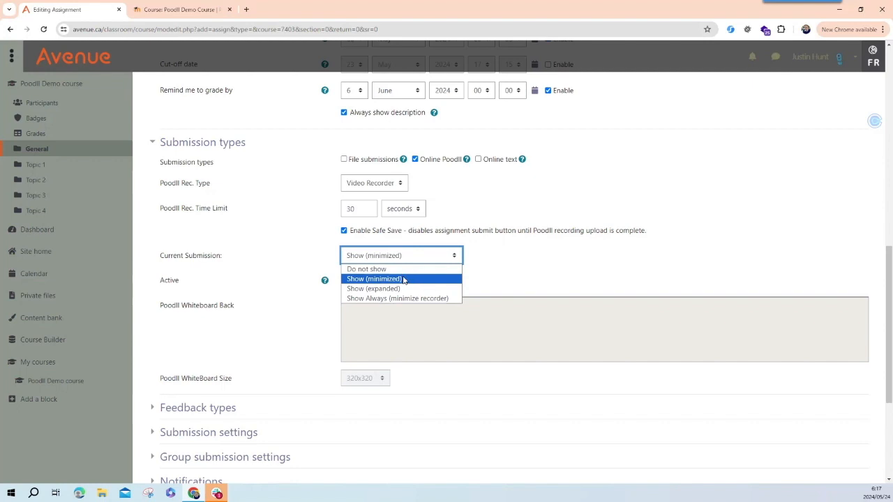
click(530, 248)
scroll(451, 273, down, 1)
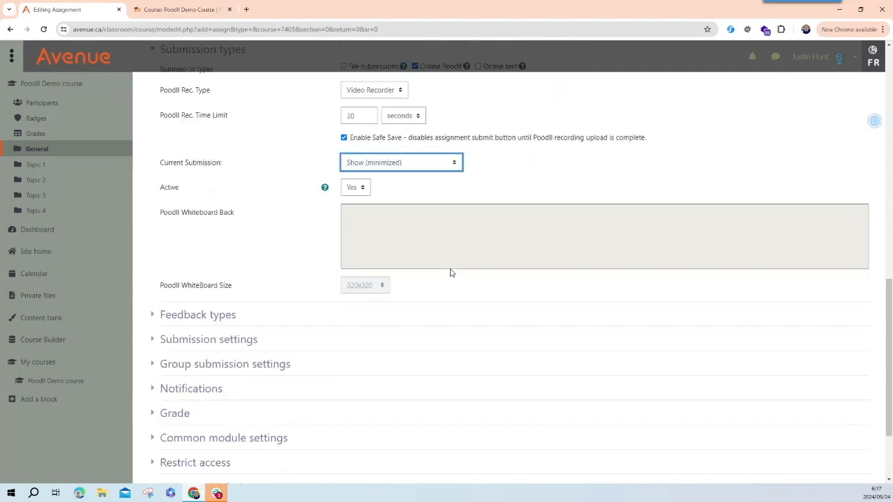
Review the recorder choices for the Poodll recording type and keep Video Recorder selected.
scroll(414, 224, up, 1)
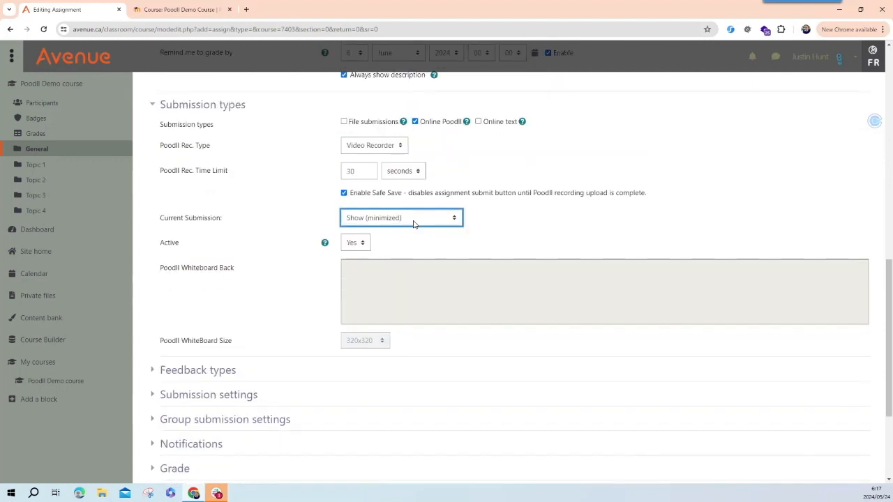
scroll(381, 226, up, 1)
click(383, 231)
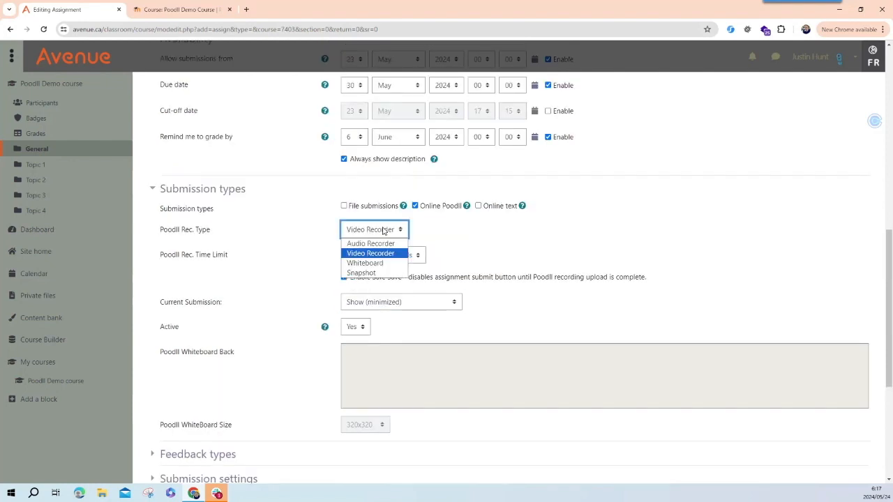
click(376, 253)
Disable Feedback comments and Annotate PDF, keeping only Feedback Poodll, and set its recorder type to Video Recorder.
scroll(377, 325, down, 1)
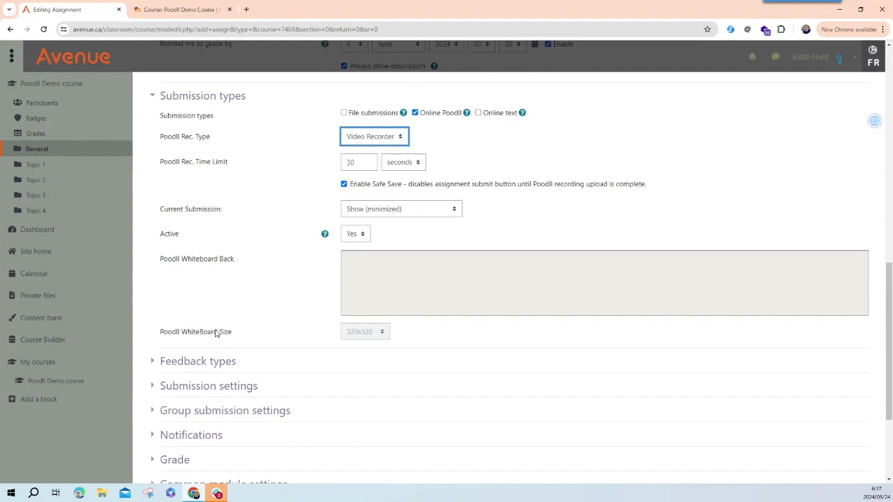
scroll(284, 314, down, 1)
click(191, 270)
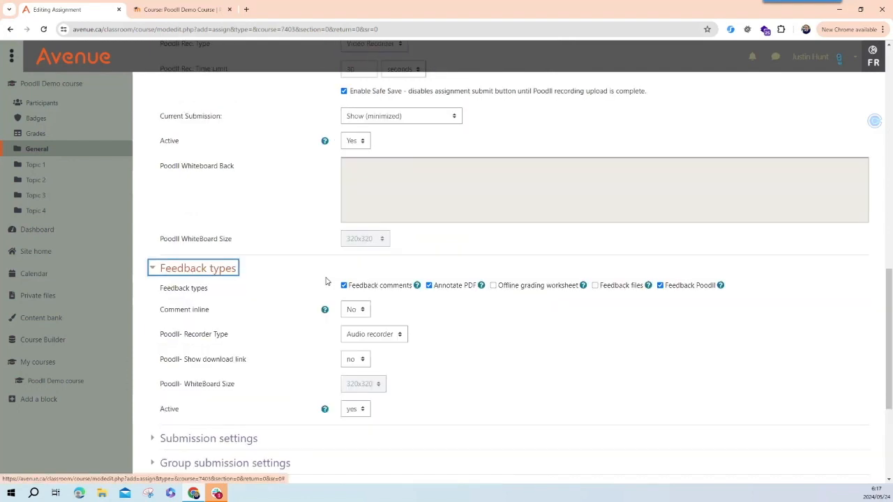
click(412, 285)
click(429, 286)
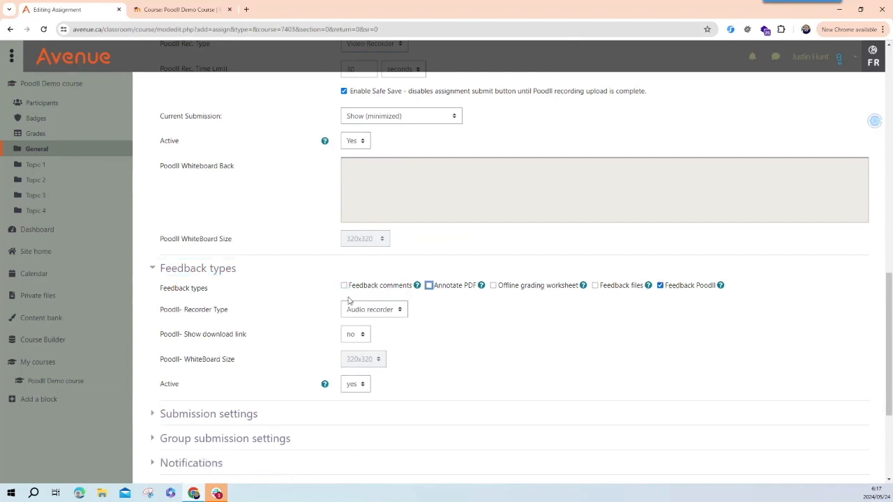
click(372, 312)
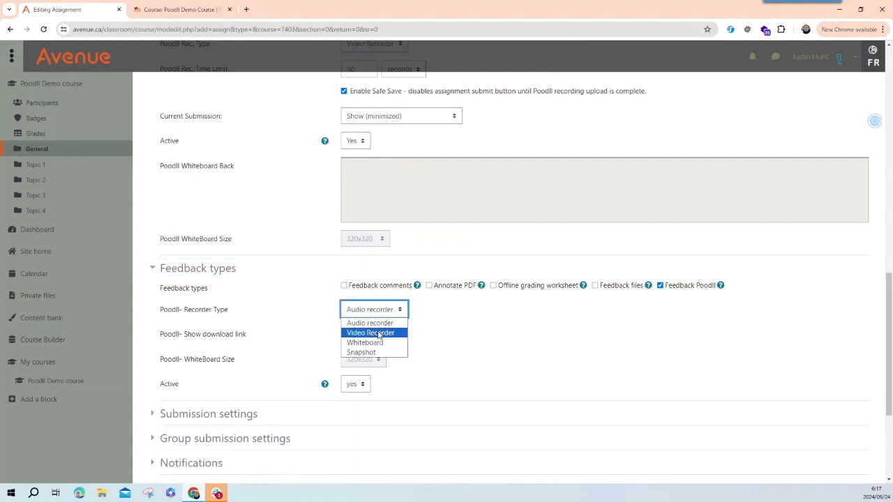
click(379, 333)
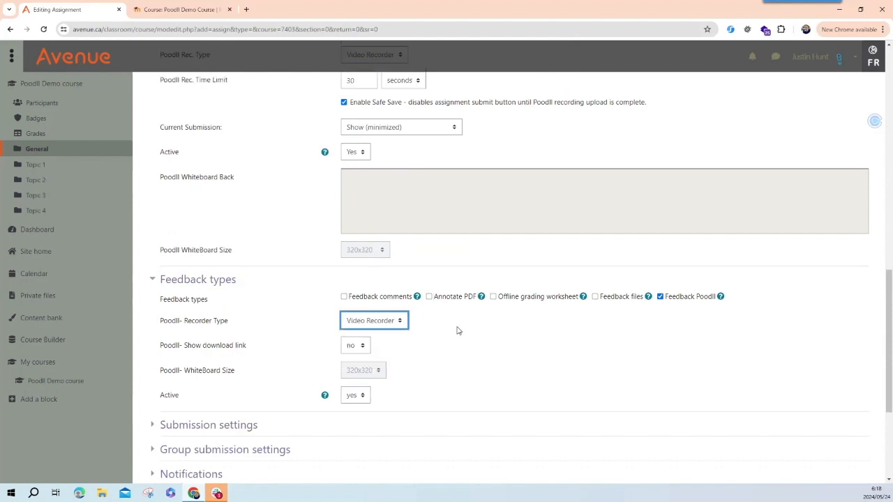
Check the submission and feedback settings, and save and display the assignment.
scroll(450, 321, up, 6)
scroll(455, 276, down, 5)
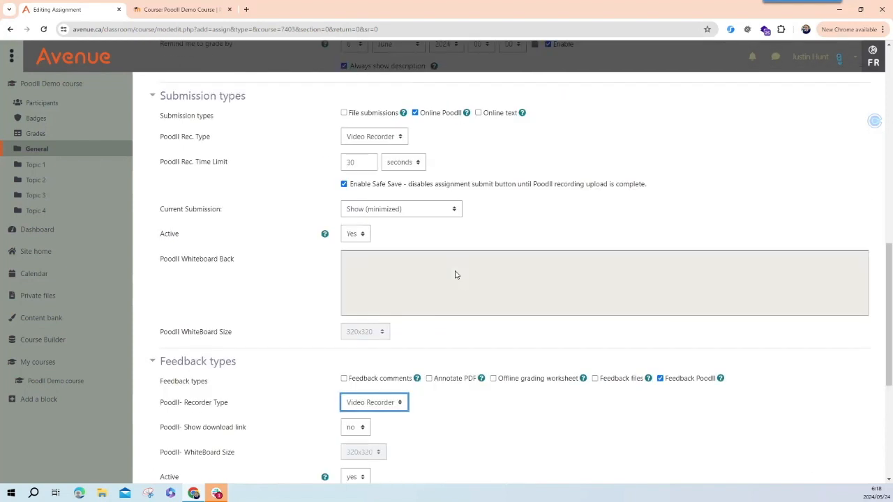
scroll(467, 325, down, 1)
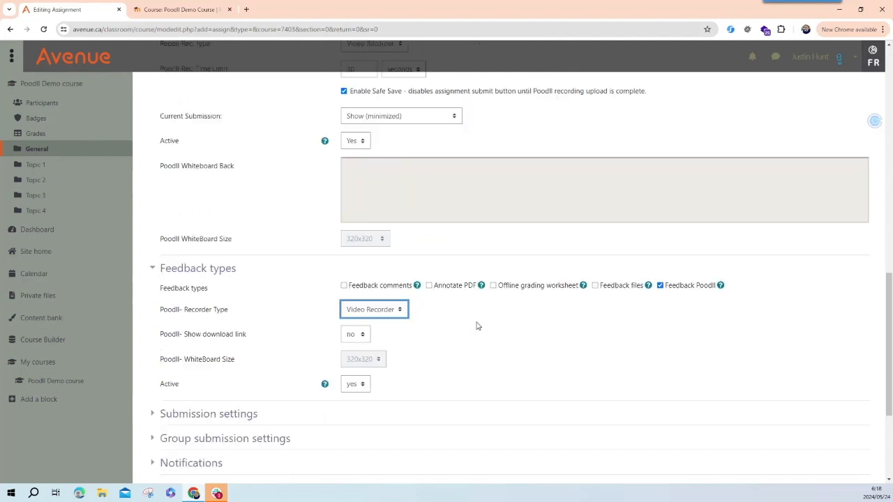
scroll(474, 327, down, 1)
scroll(464, 329, down, 3)
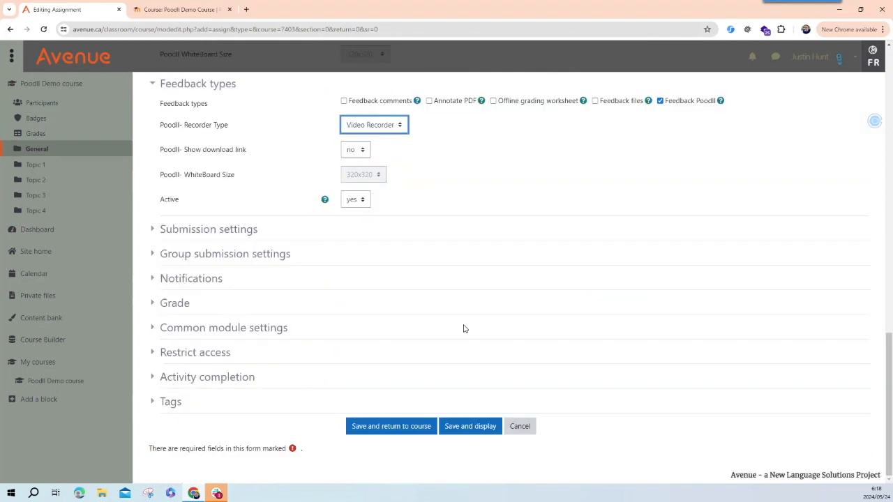
click(469, 427)
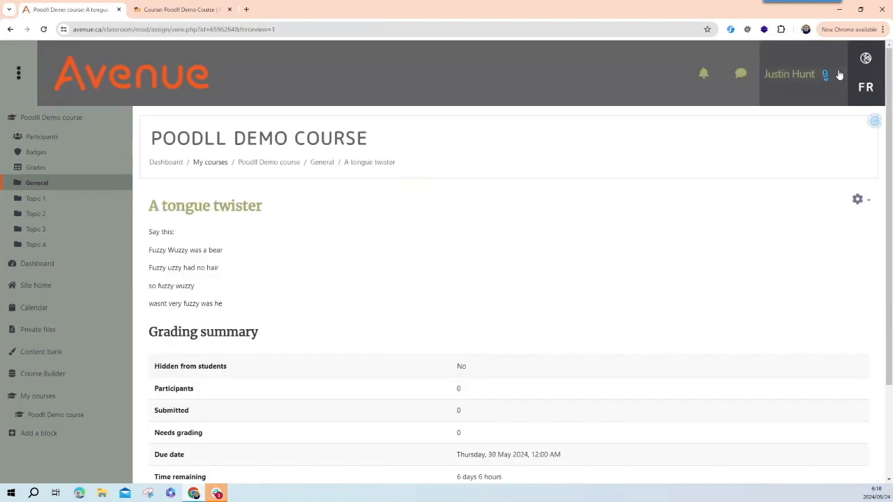
Switch the course role to Student to view the tongue twister assignment as a student.
click(839, 76)
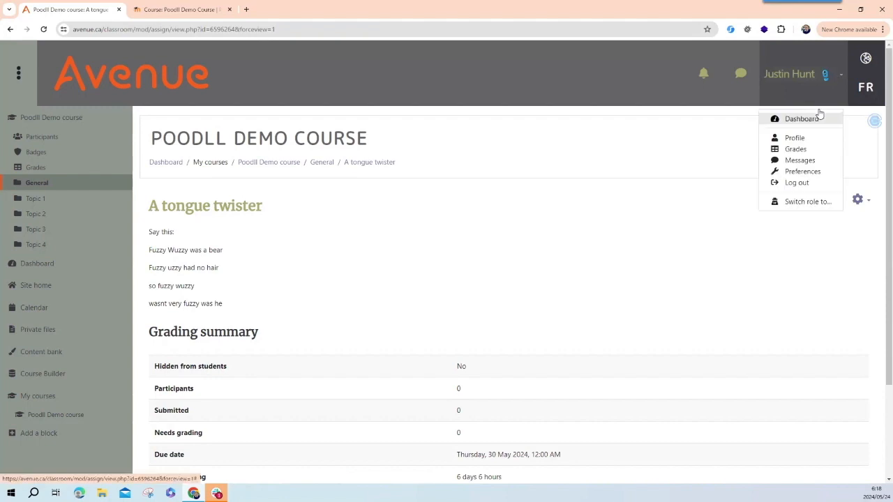
click(810, 201)
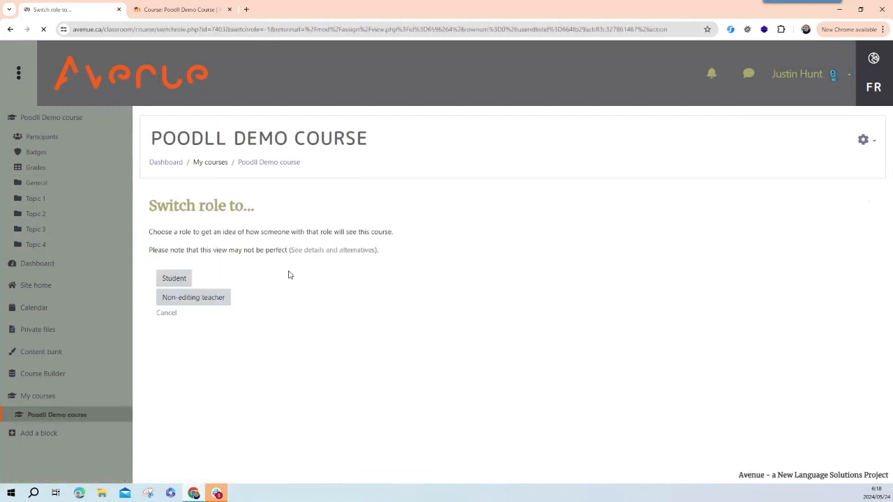
click(175, 279)
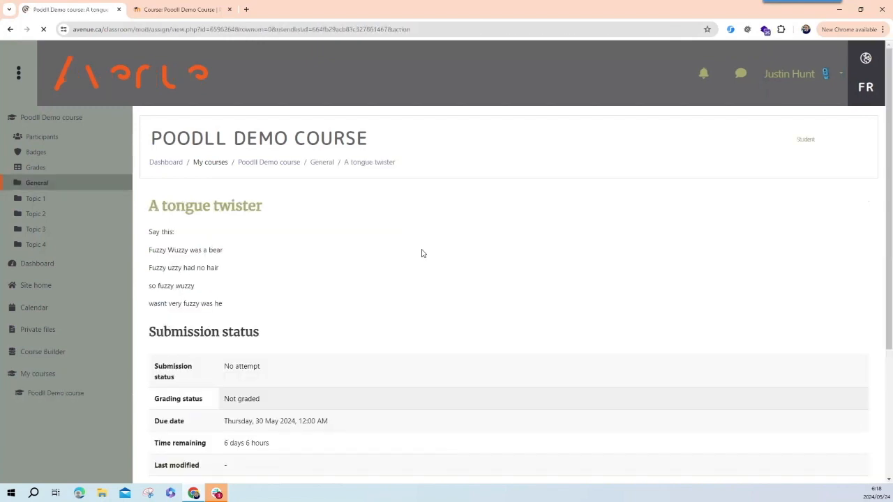
Start a submission for the tongue twister assignment and record a video answer of about 9 seconds.
scroll(506, 360, down, 3)
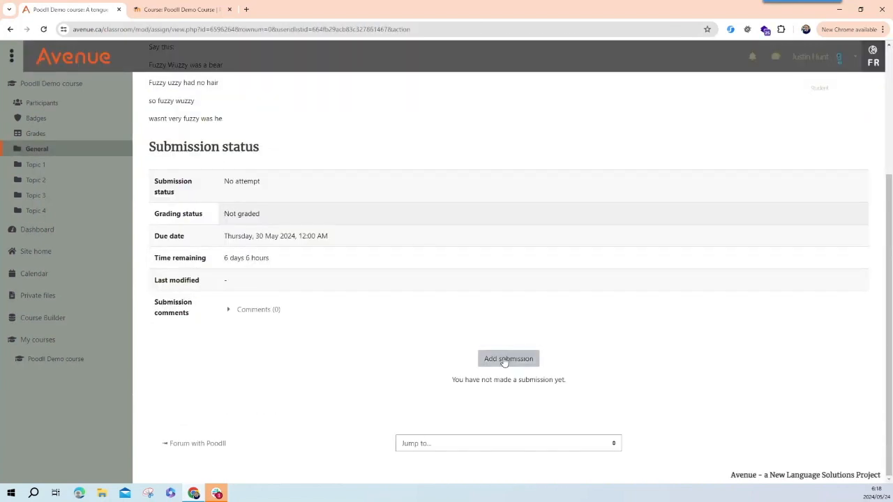
click(504, 360)
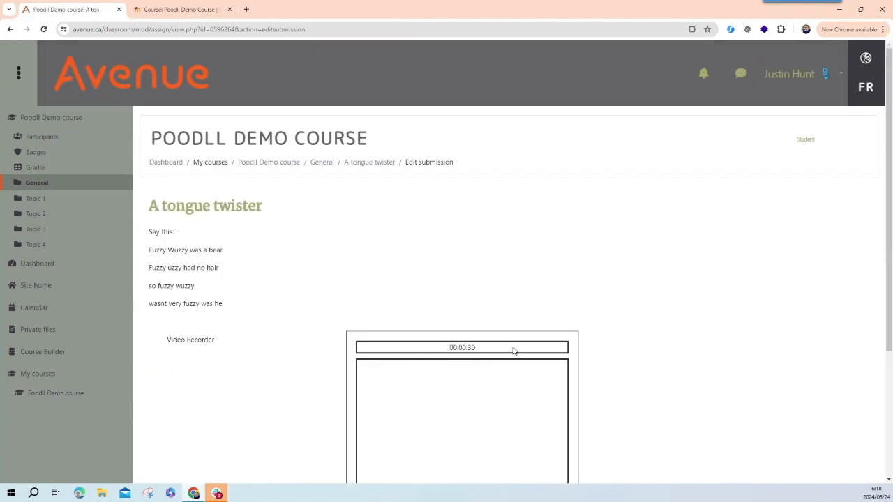
scroll(635, 324, down, 1)
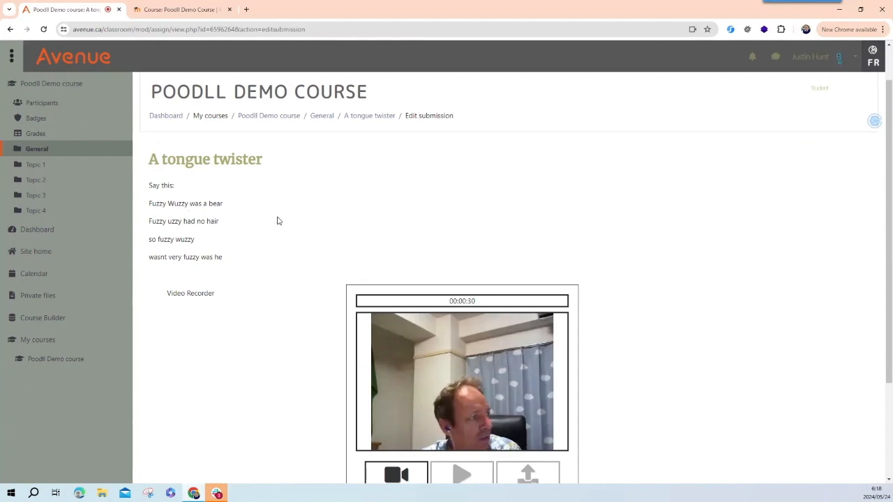
scroll(388, 419, down, 2)
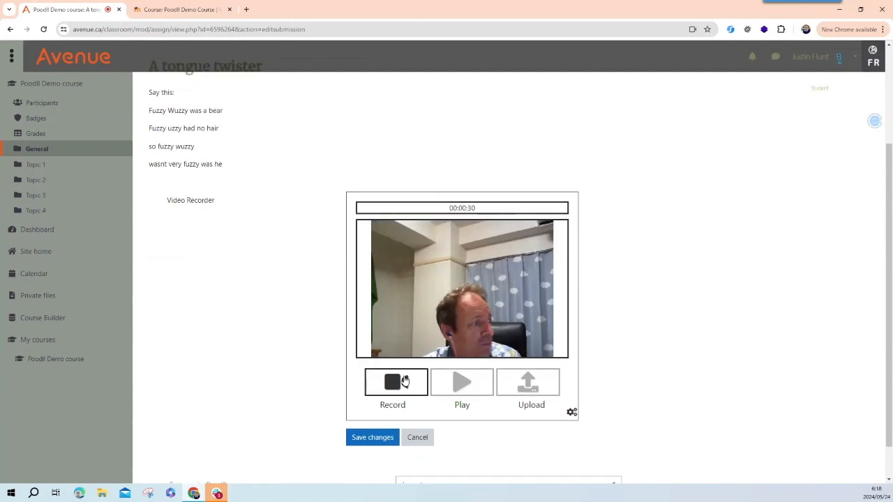
click(402, 378)
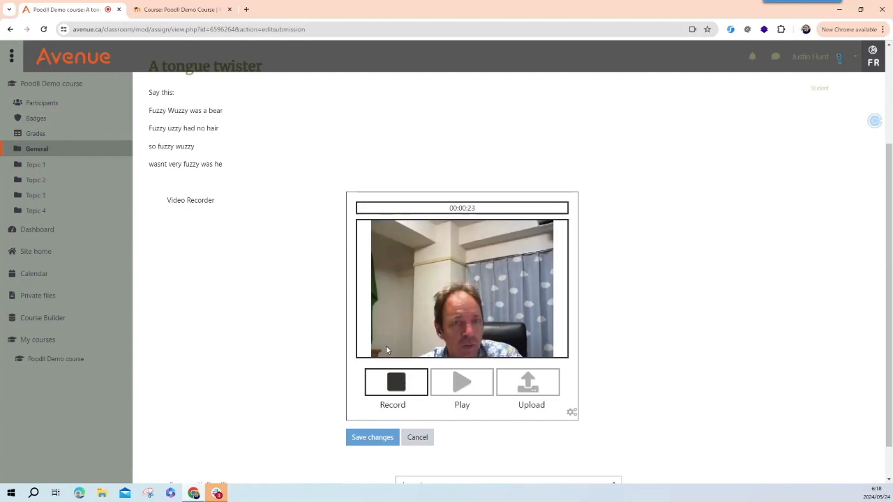
click(406, 386)
Play back the recorded answer, upload it, and save the submission.
click(461, 379)
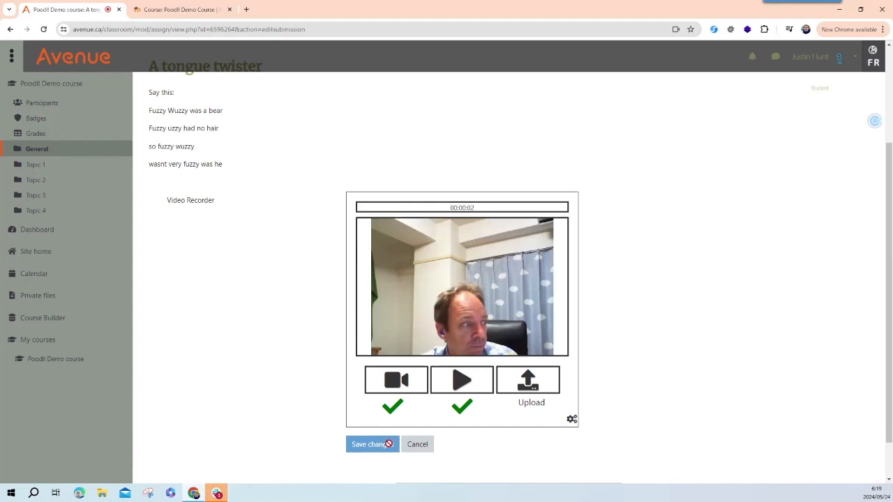
click(524, 380)
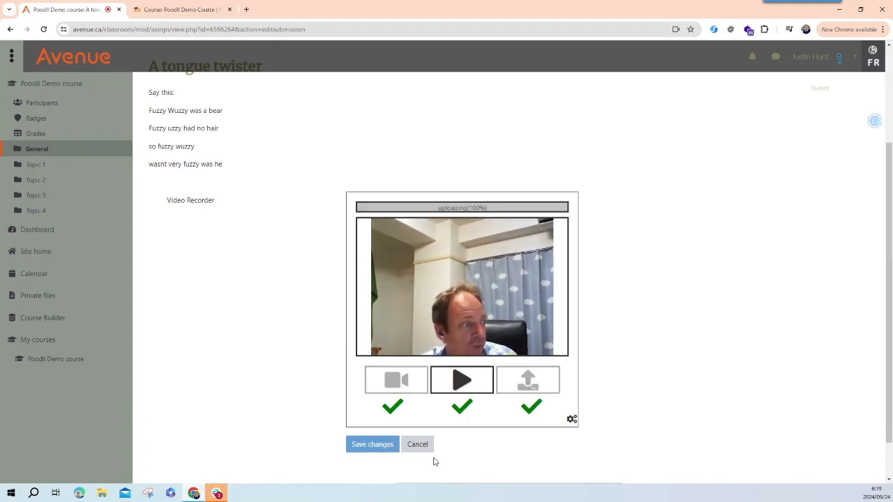
click(380, 447)
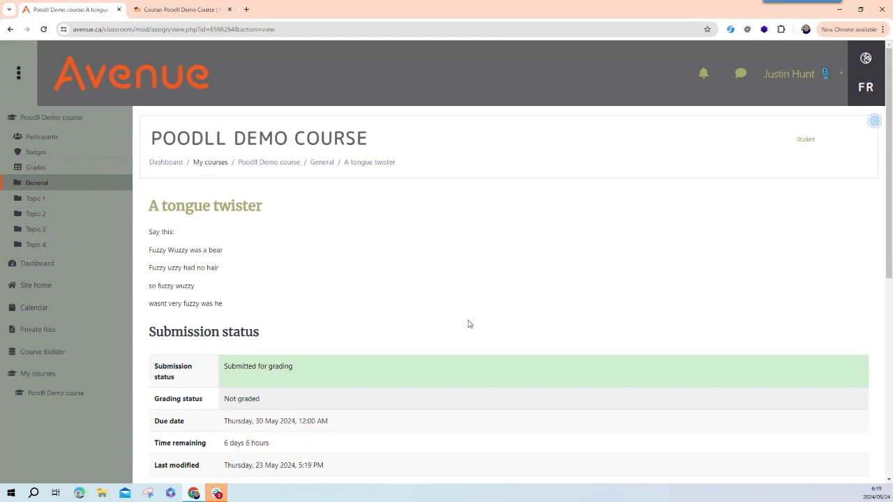
Review the submission status and reload the page to check the submitted video.
scroll(469, 324, down, 2)
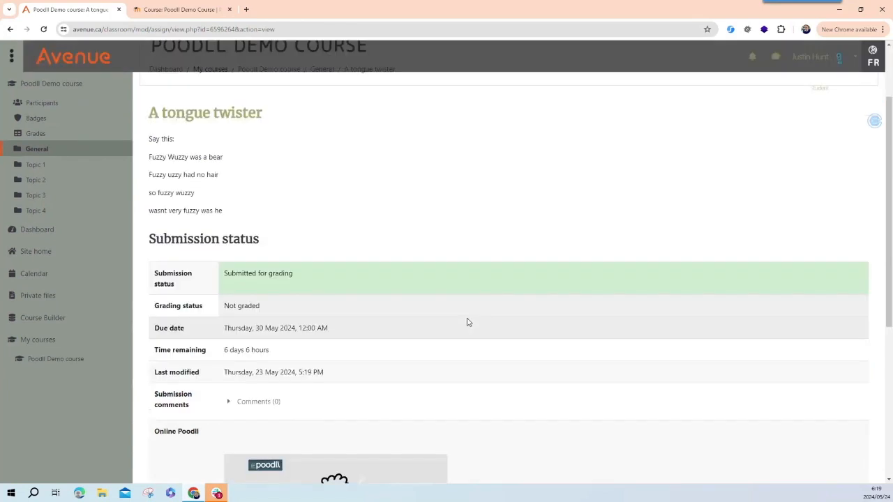
scroll(468, 323, down, 3)
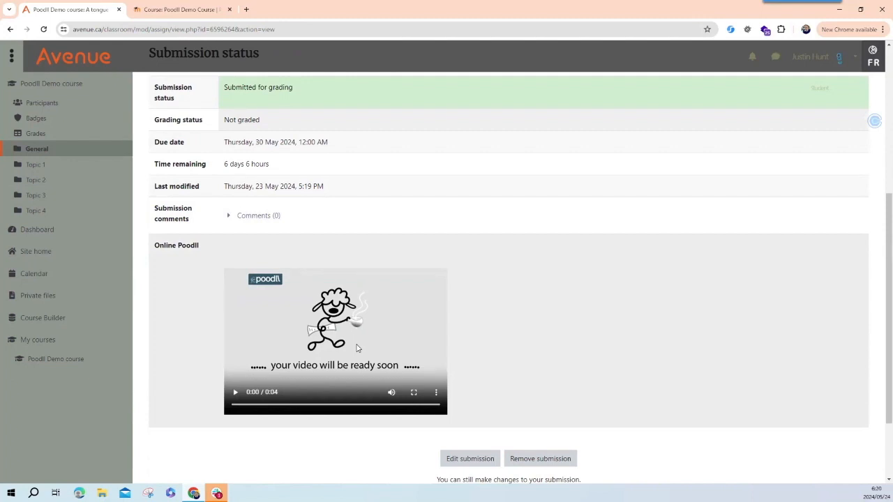
click(43, 30)
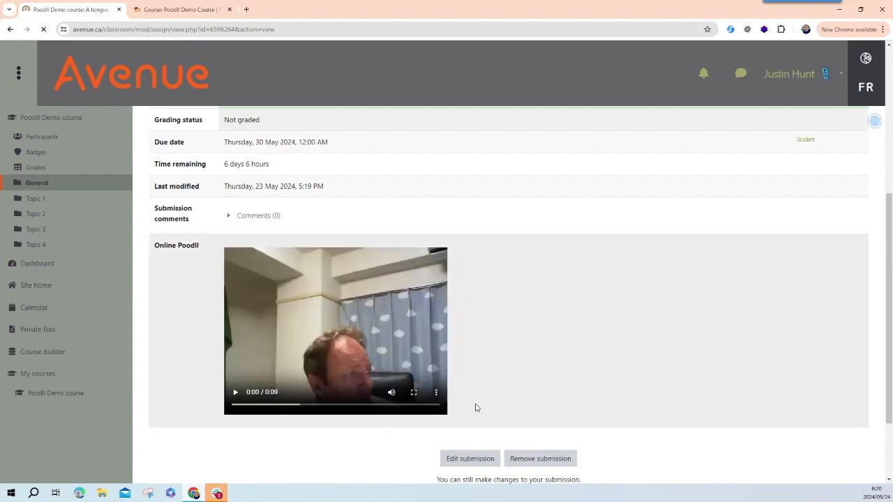
Leave the student view and return to the normal teacher role.
scroll(809, 262, up, 2)
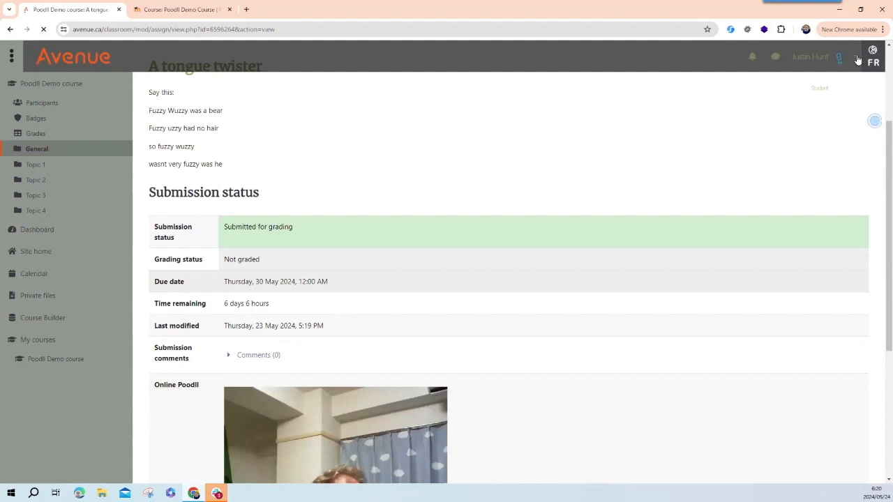
click(859, 60)
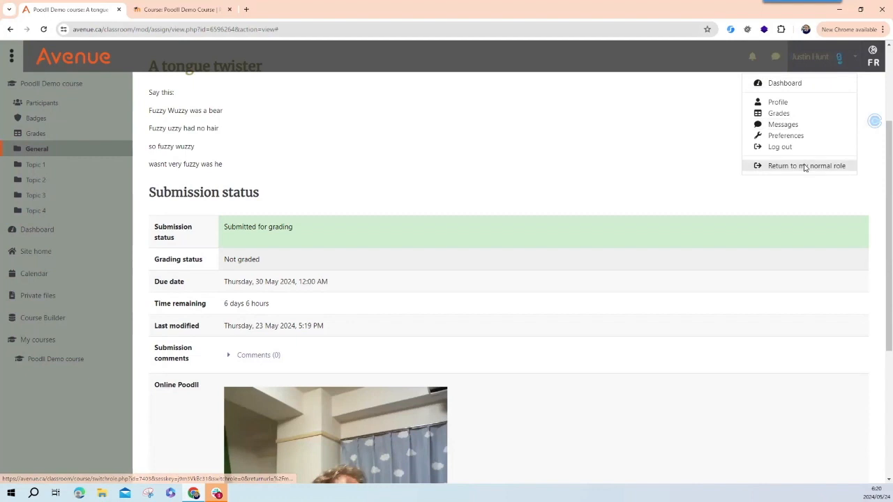
click(806, 166)
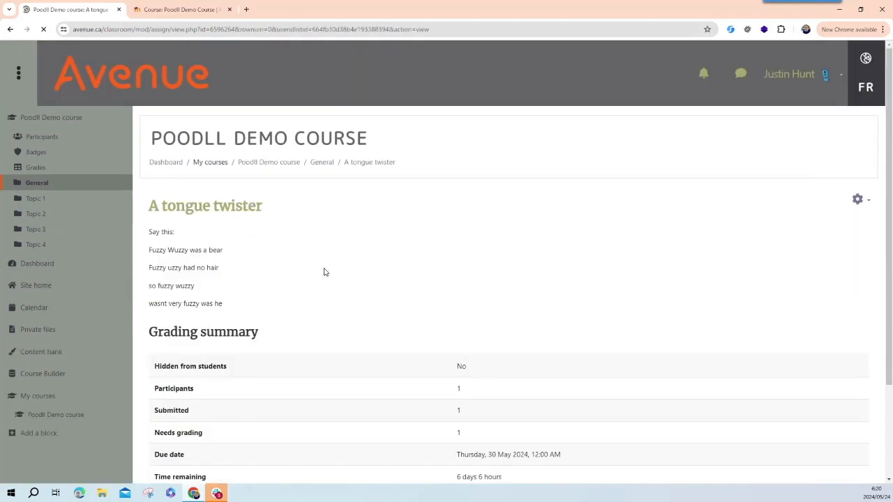
View all submissions for the tongue twister assignment and open the student's video submission for grading.
scroll(324, 272, down, 3)
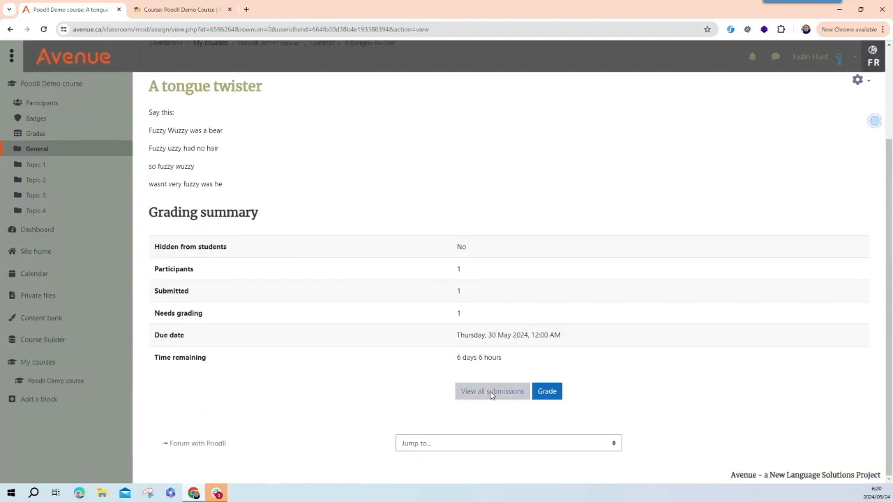
click(492, 391)
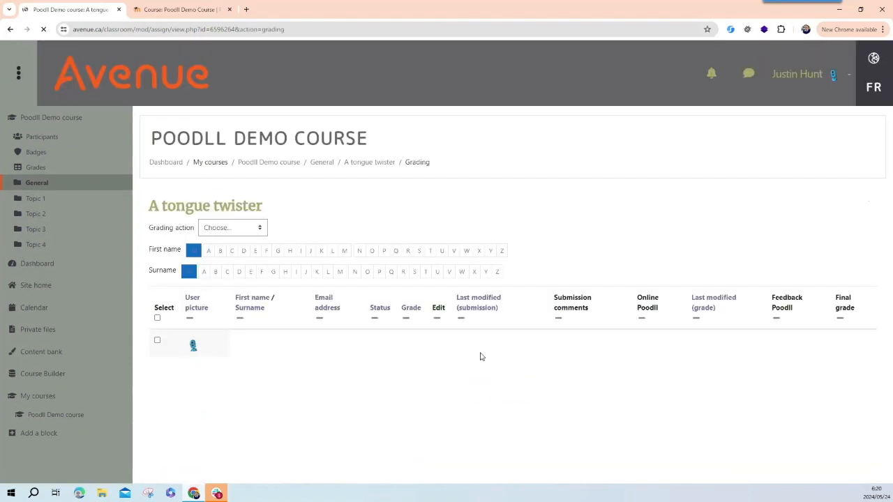
scroll(205, 305, down, 1)
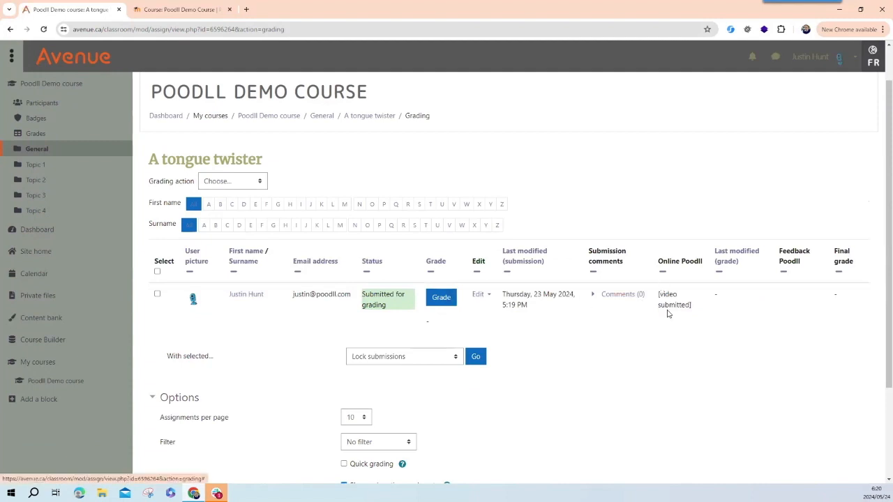
click(439, 298)
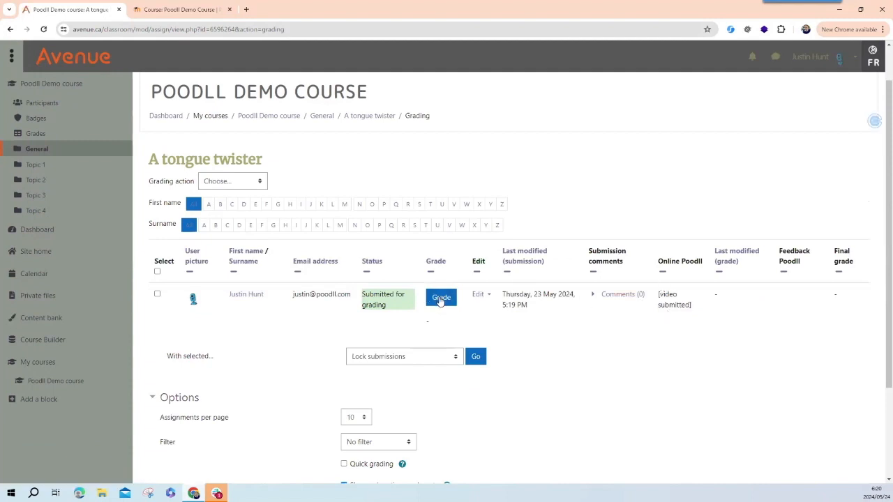
click(440, 299)
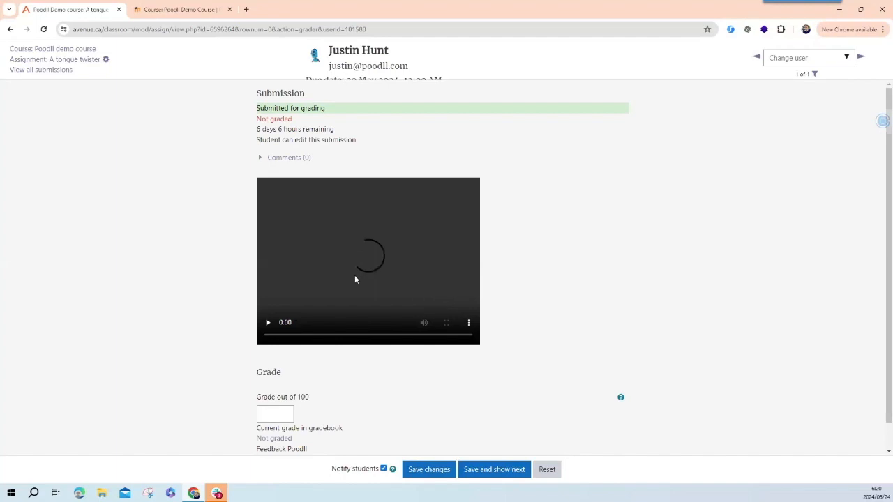
Enter a grade of 34 out of 100 for the student's video submission.
scroll(293, 370, down, 1)
click(283, 385)
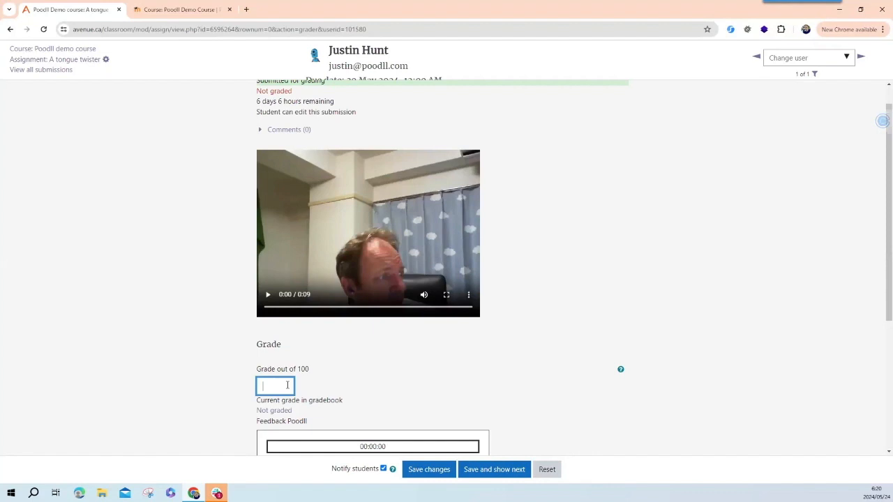
text(34)
scroll(474, 363, down, 3)
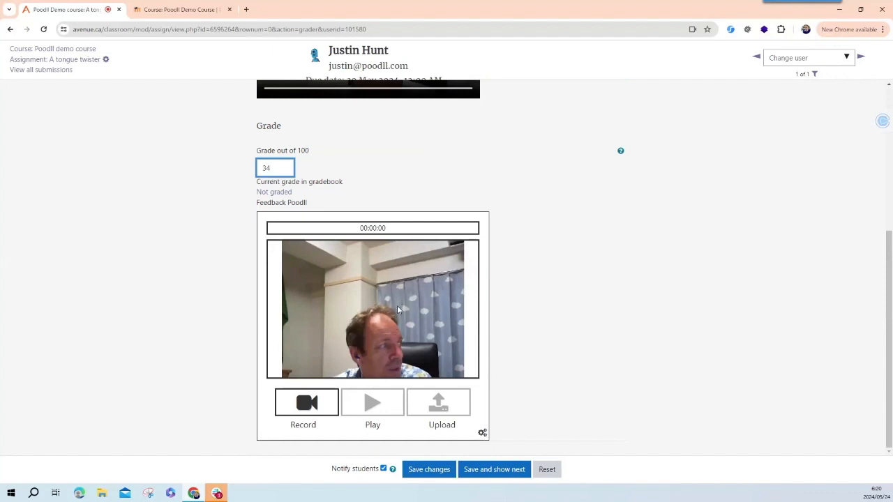
Review the student's submitted video, the grade field and the Poodll feedback recorder on the grading page.
scroll(397, 310, up, 2)
scroll(505, 343, up, 3)
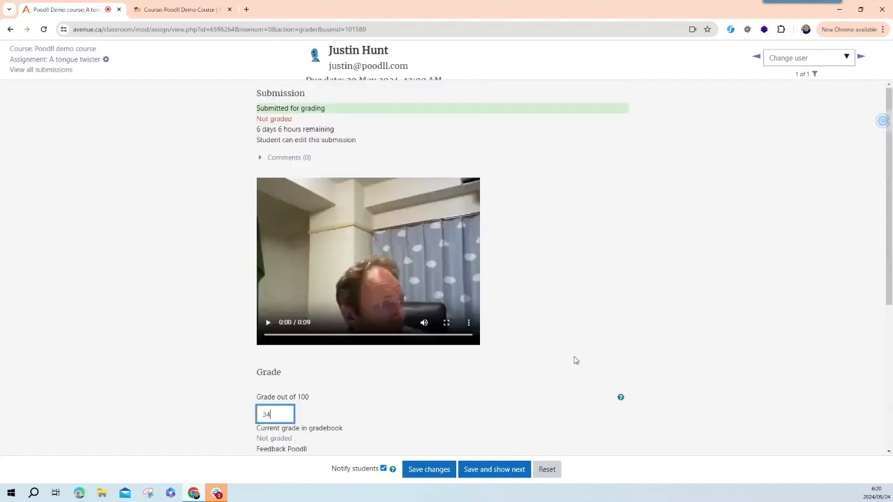
scroll(559, 377, down, 3)
scroll(487, 372, down, 2)
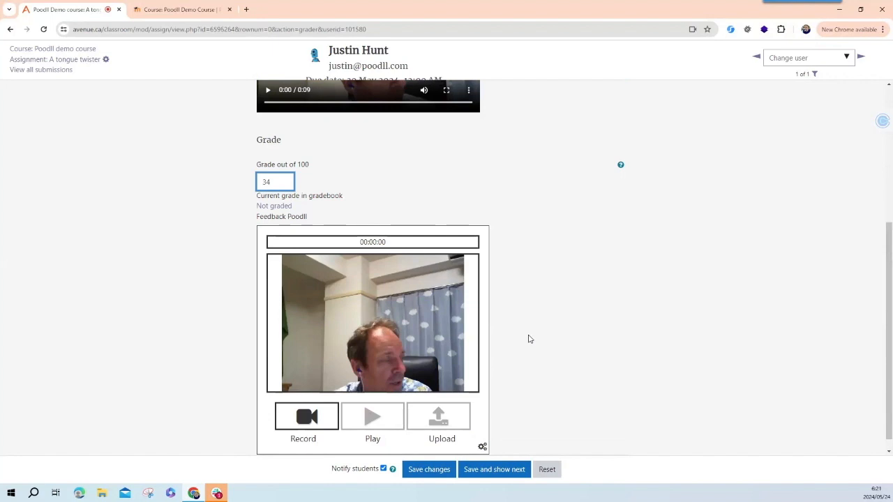
scroll(529, 340, up, 1)
scroll(524, 333, up, 4)
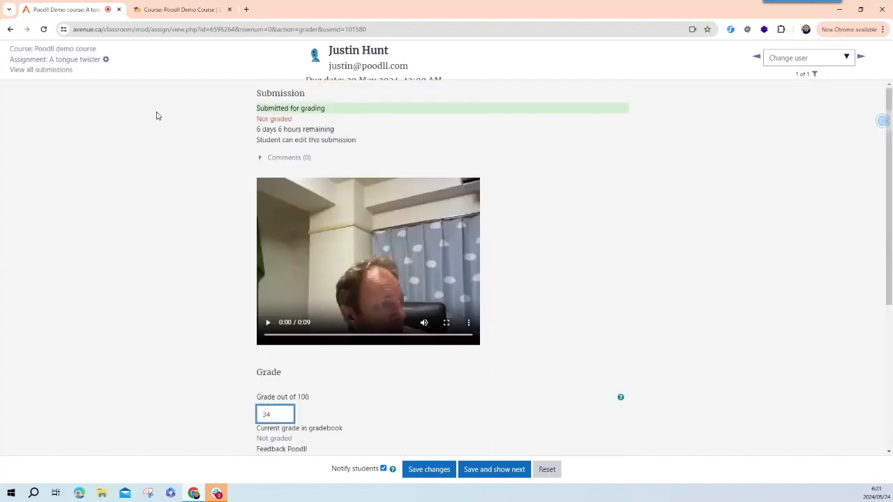
Enable feedback comments in the feedback types of the tongue twister assignment, then save and display it.
click(106, 60)
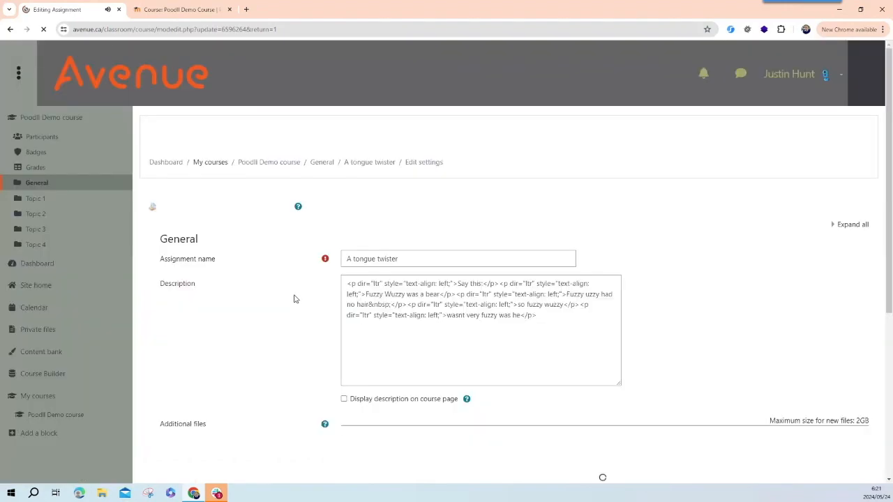
scroll(295, 300, down, 4)
scroll(289, 307, down, 5)
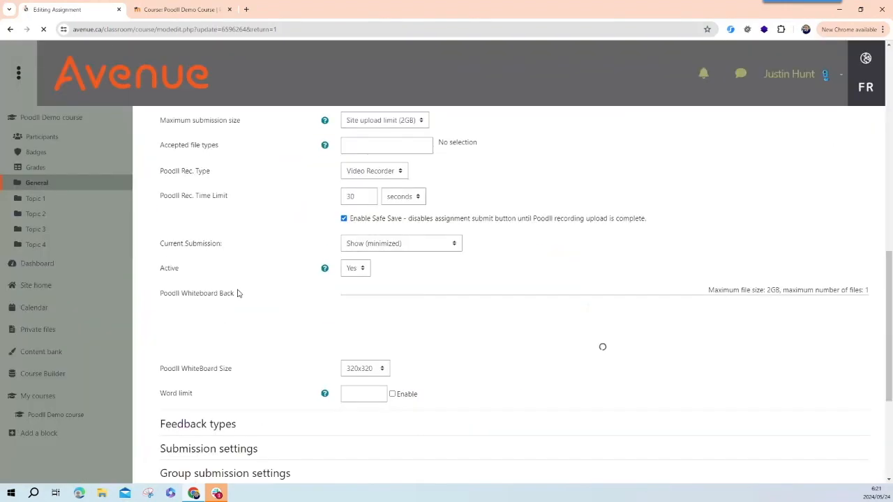
scroll(237, 293, down, 2)
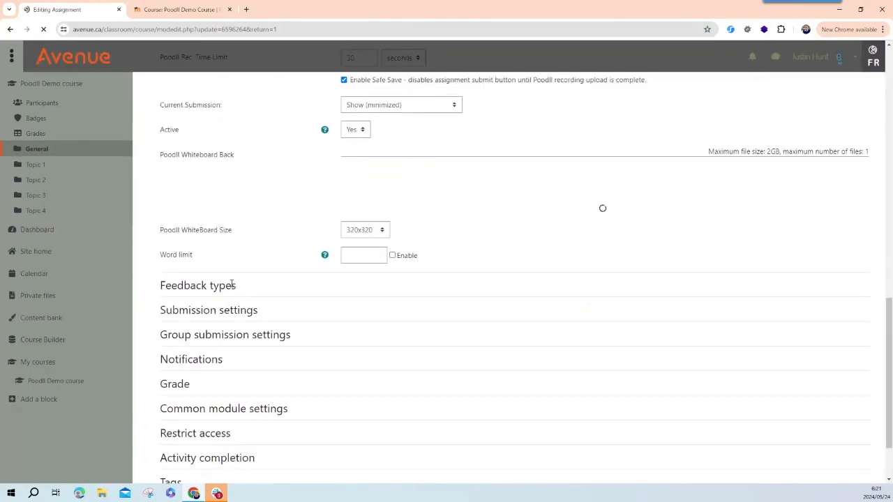
click(369, 293)
click(373, 304)
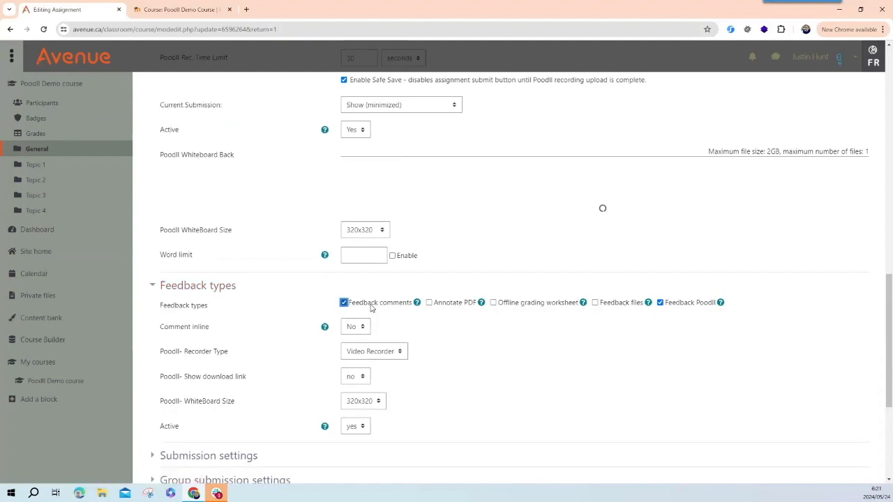
scroll(587, 333, down, 1)
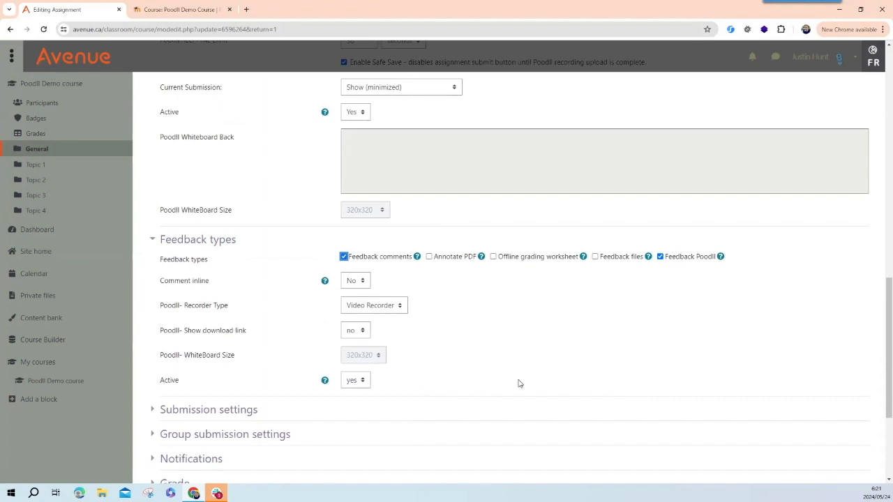
scroll(478, 423, down, 3)
click(471, 426)
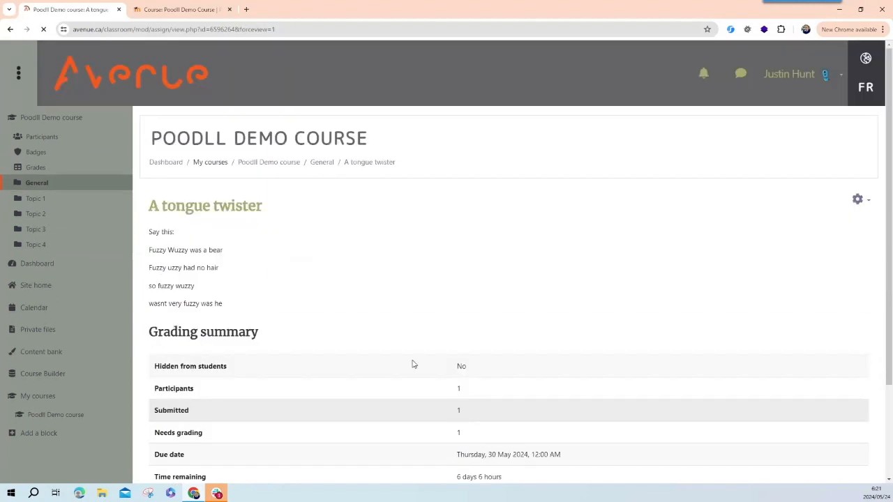
View all submissions for the tongue twister assignment and reopen the student's submission for grading.
scroll(413, 364, down, 2)
scroll(491, 457, up, 2)
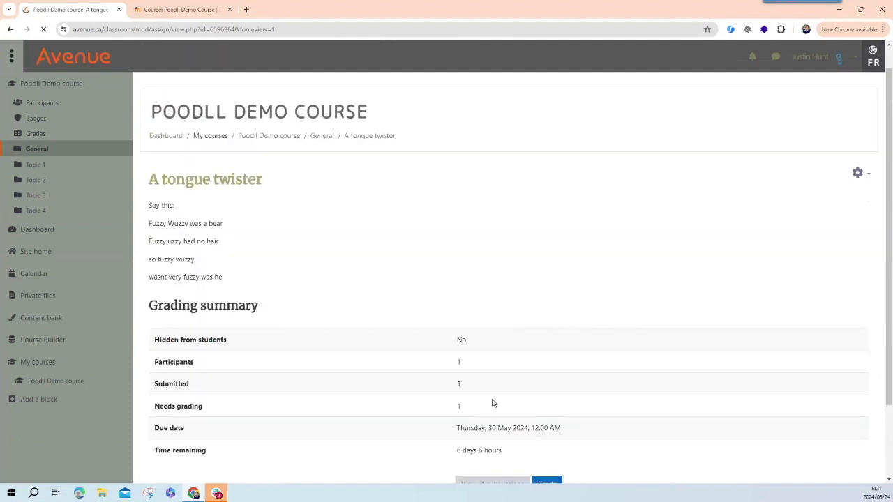
scroll(493, 403, down, 1)
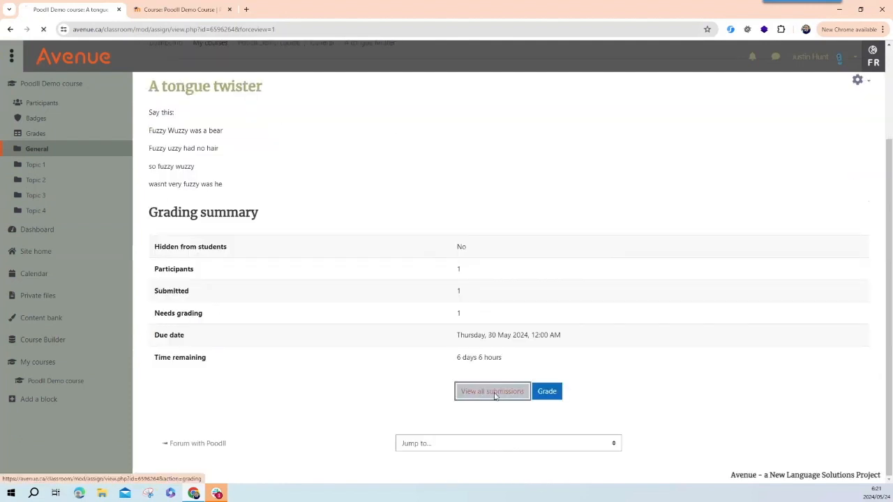
click(493, 392)
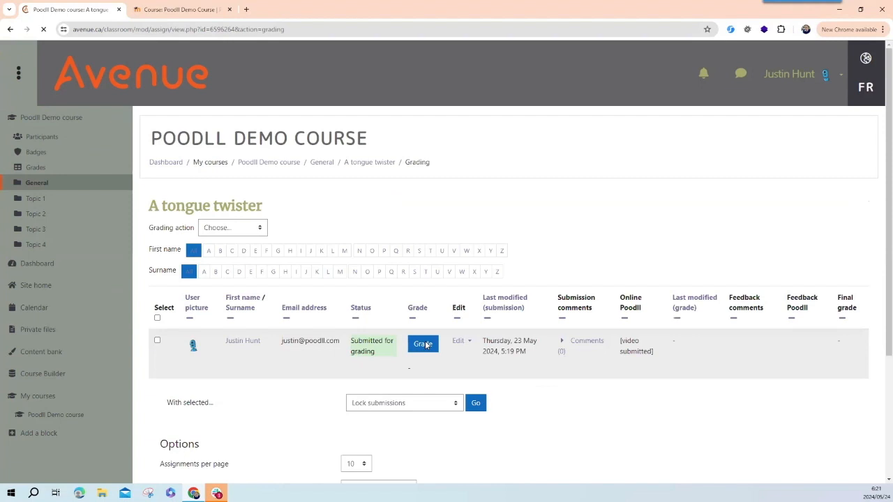
click(426, 345)
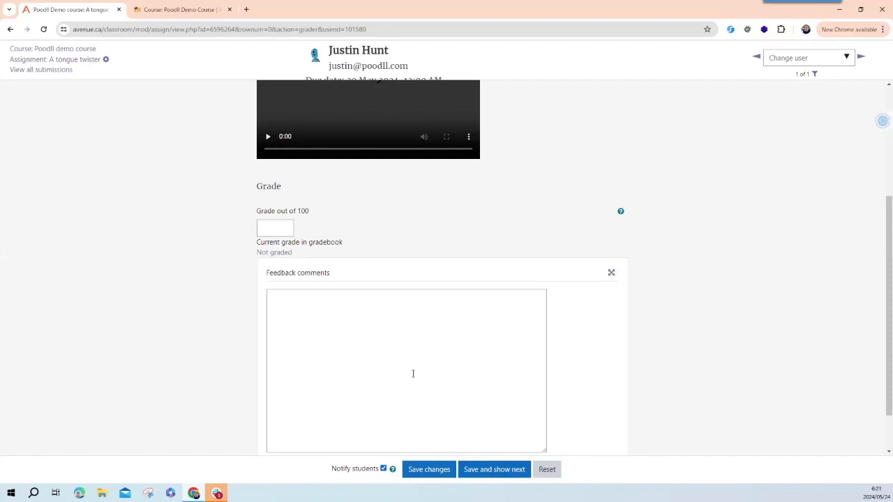
Check the feedback comments box and the Poodll feedback recorder on the grading page, then return to the assignment page.
scroll(412, 374, down, 1)
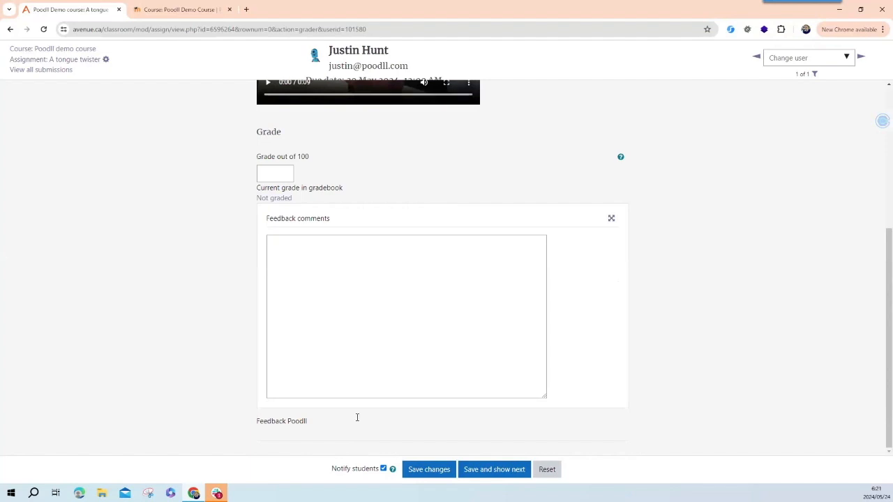
scroll(363, 420, down, 3)
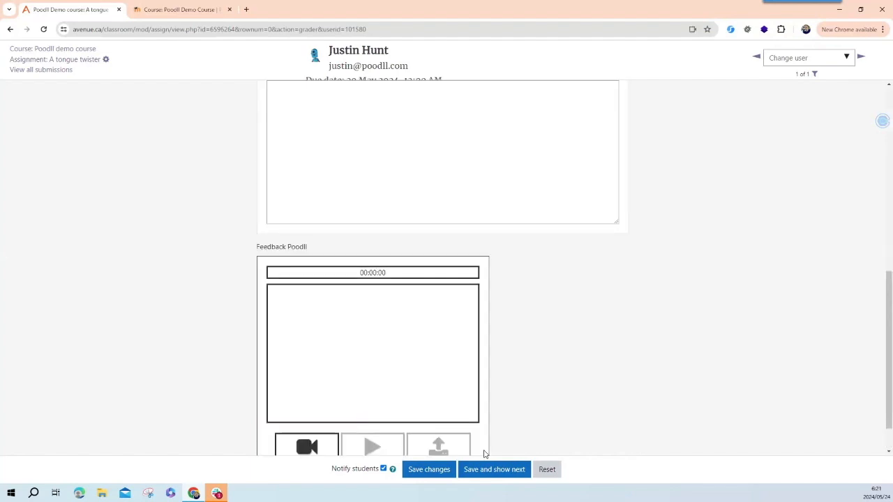
scroll(354, 392, up, 3)
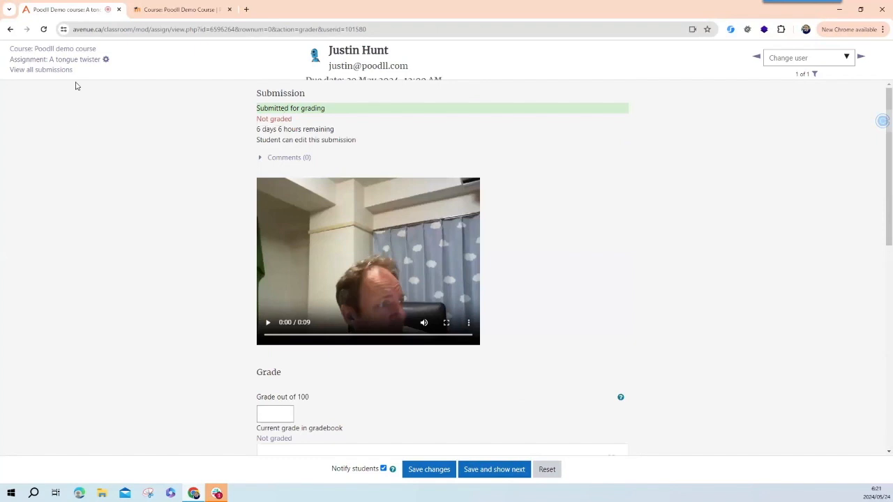
click(82, 61)
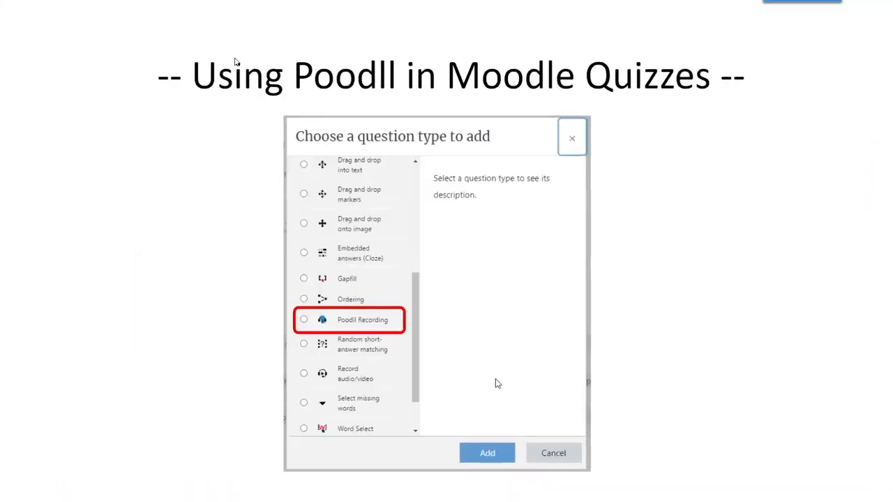
click(256, 103)
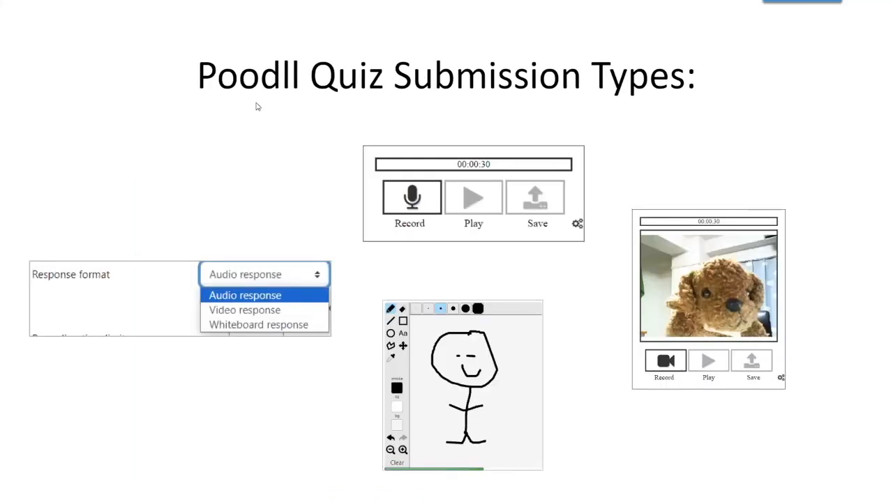
click(256, 104)
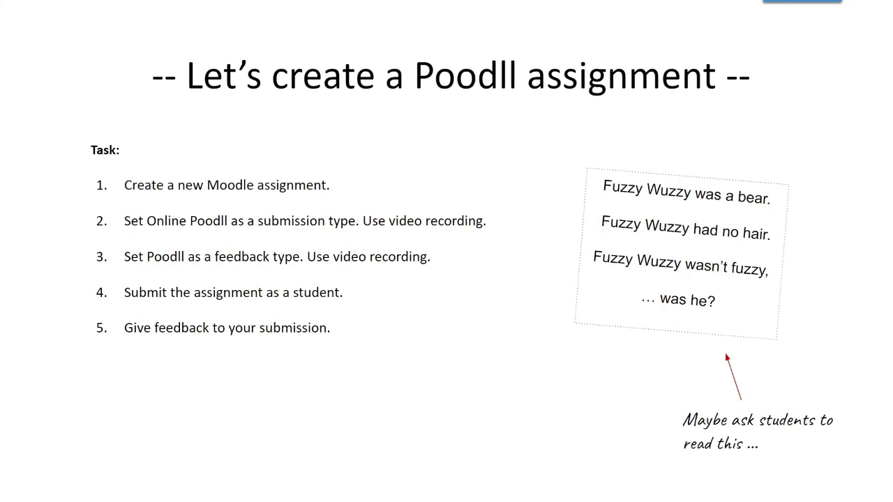
Switch to the browser, go to the course page and add a new Assignment activity to the General section.
key(alt+Tab)
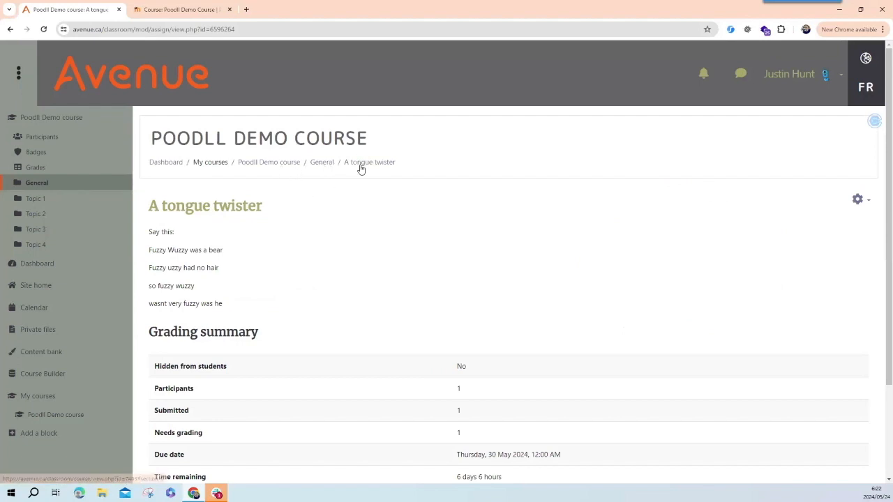
click(324, 166)
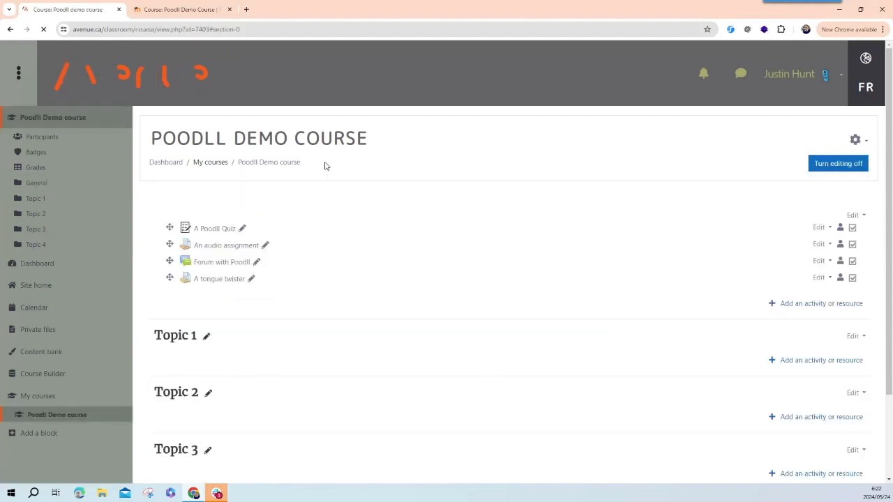
click(838, 203)
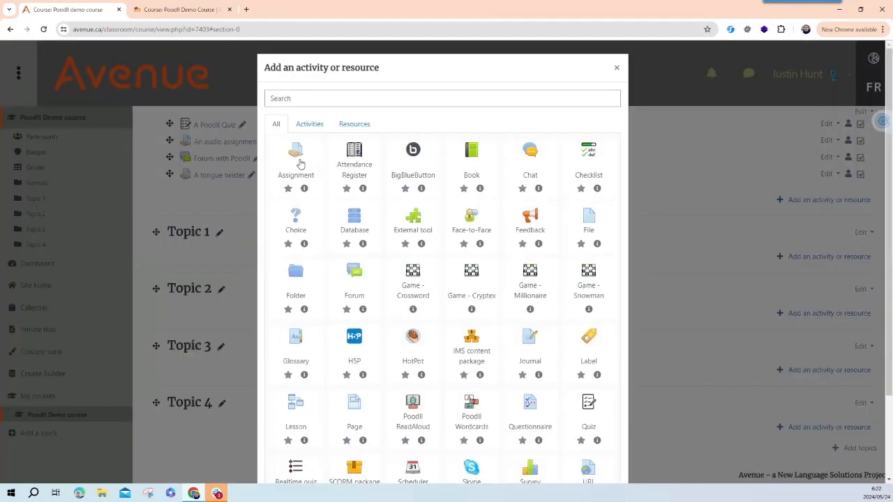
click(301, 163)
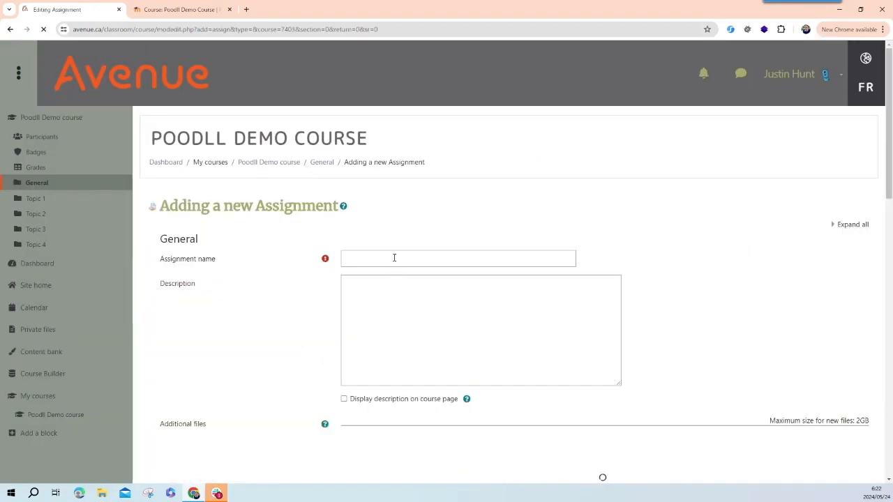
Name the new assignment "Assignment: Whiteboard".
click(394, 257)
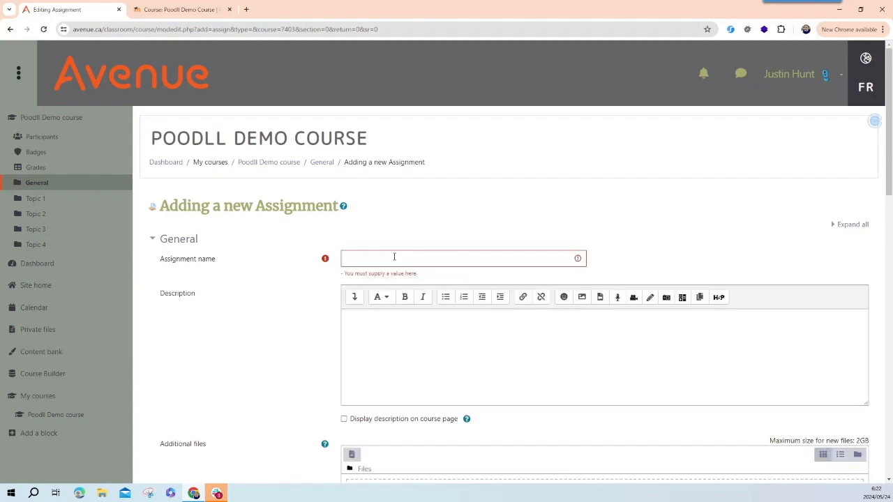
click(394, 257)
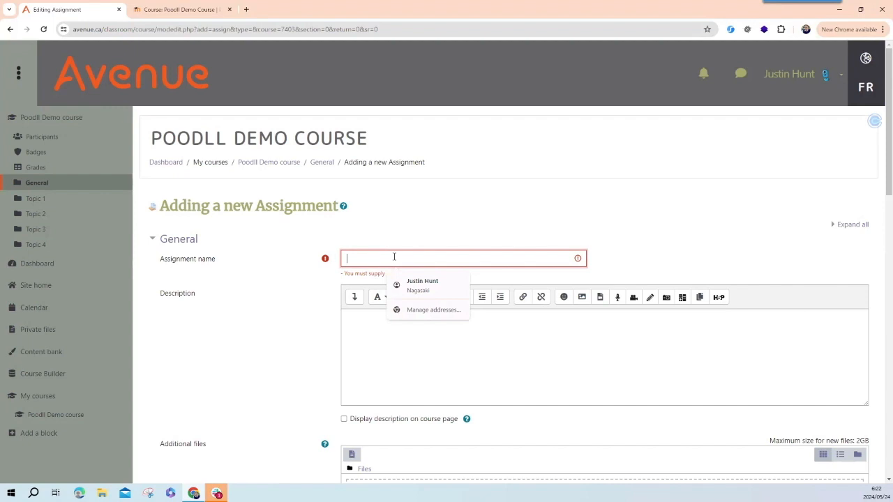
text(Assignment: Writeboard)
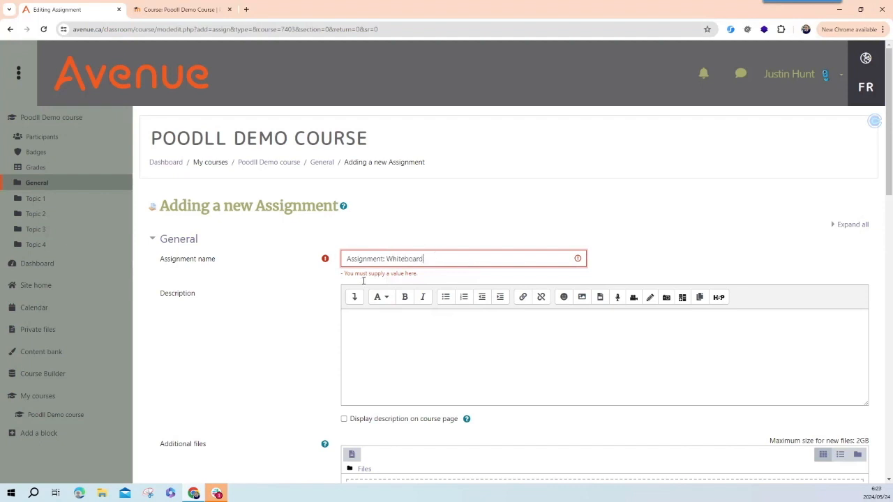
key(ctrl+a)
Enter "Draw a picture of a cat" as the assignment's description.
click(400, 347)
text(DFr)
key(BackSpace)
key(BackSpace)
text(raw a pic)
text(ure)
key(BackSpace)
key(BackSpace)
text(ture of a cat)
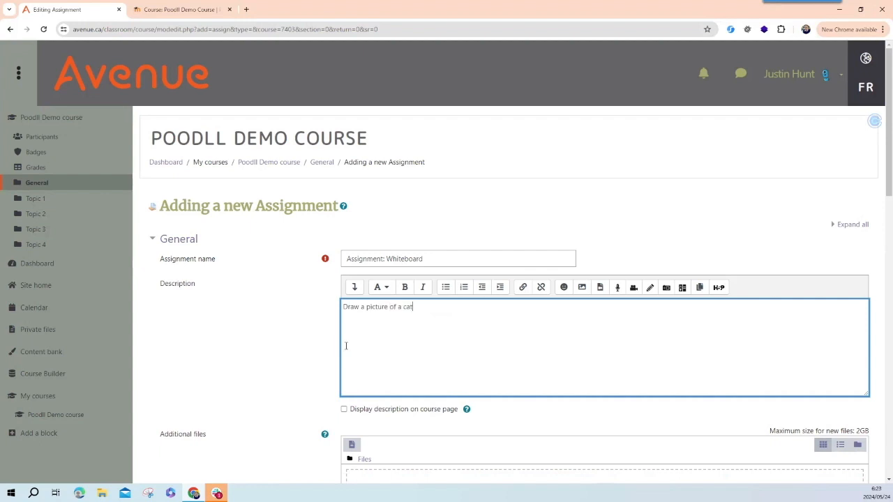
Disable file submissions for the assignment and set the Poodll recording type to Whiteboard.
scroll(309, 319, down, 2)
scroll(521, 343, down, 2)
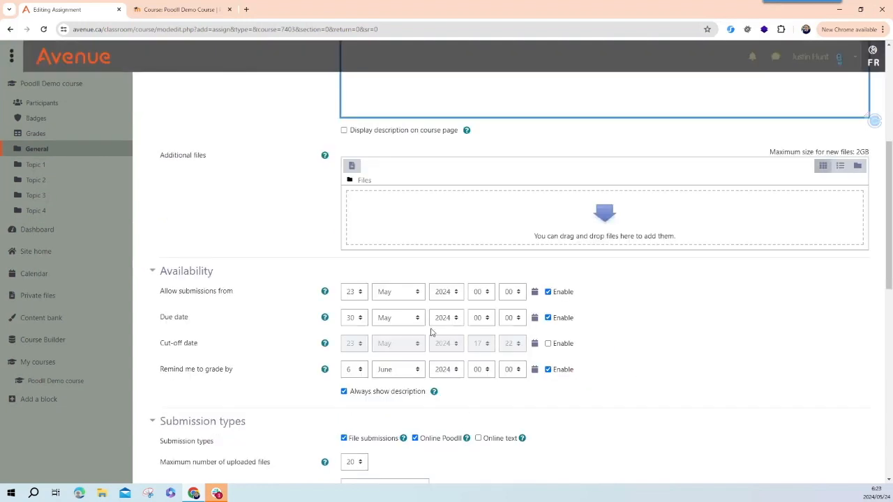
scroll(431, 333, down, 2)
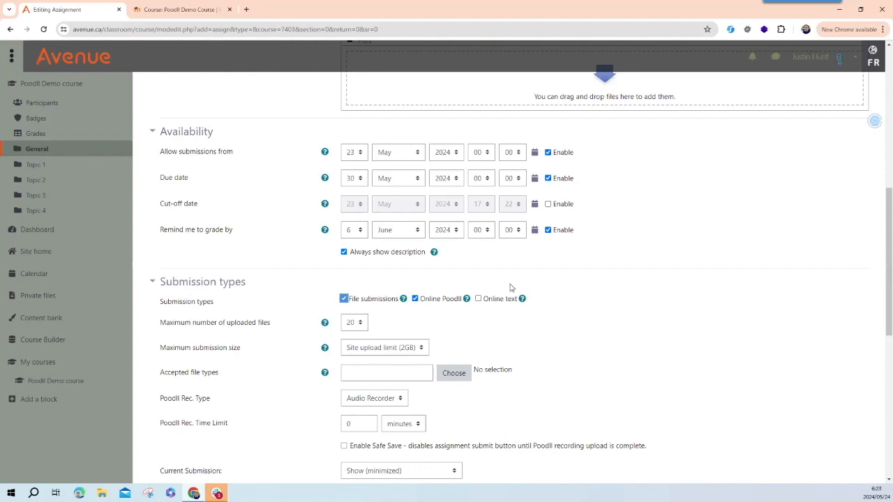
scroll(408, 220, down, 2)
click(344, 160)
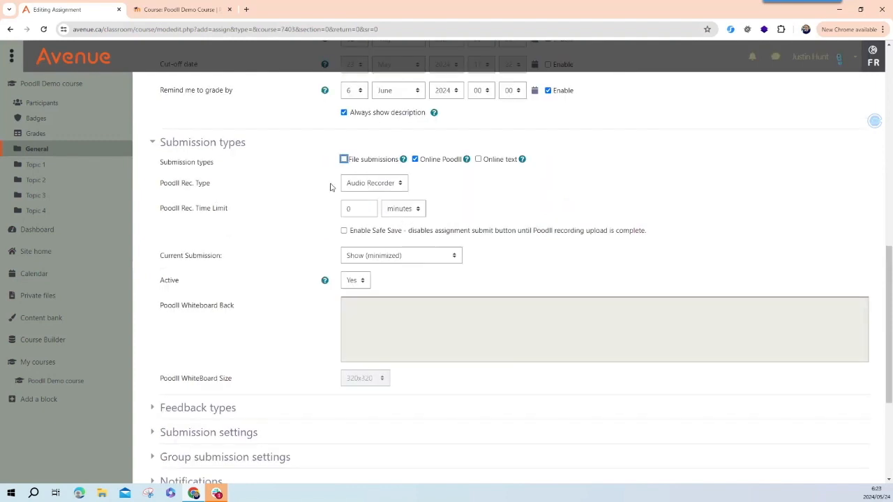
click(373, 185)
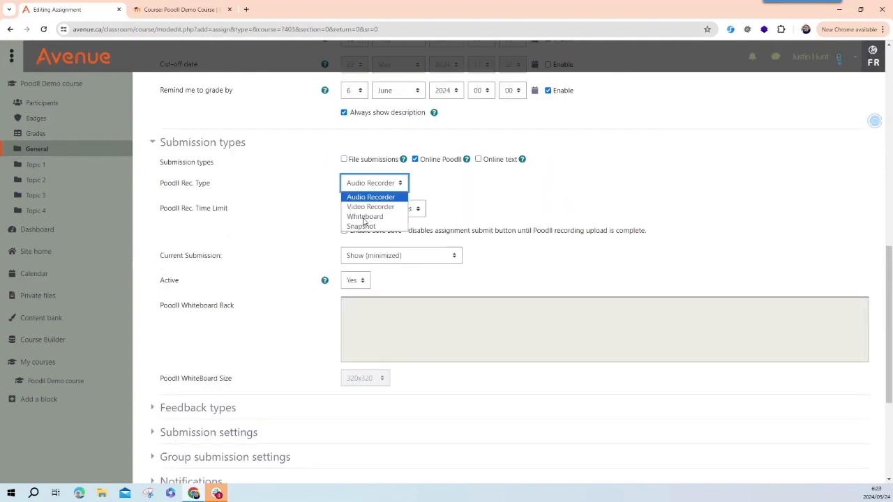
click(364, 217)
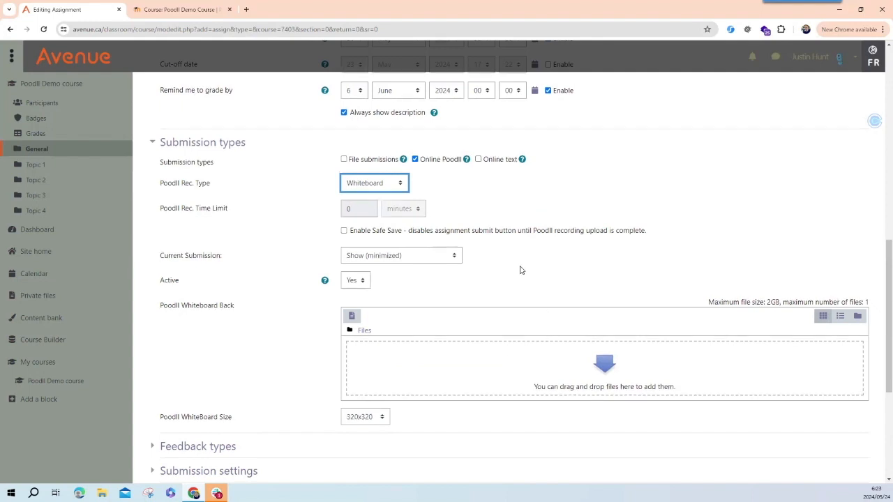
Save the whiteboard assignment and display its page.
scroll(473, 377, down, 3)
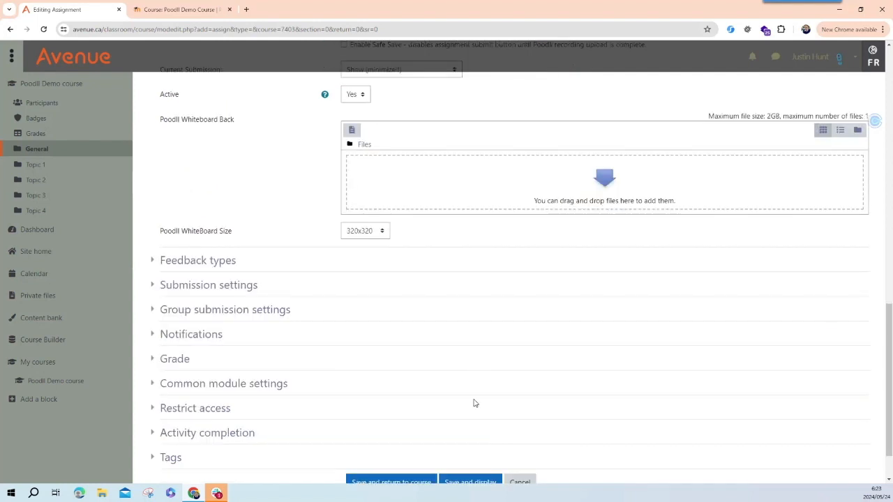
scroll(475, 417, down, 1)
click(474, 427)
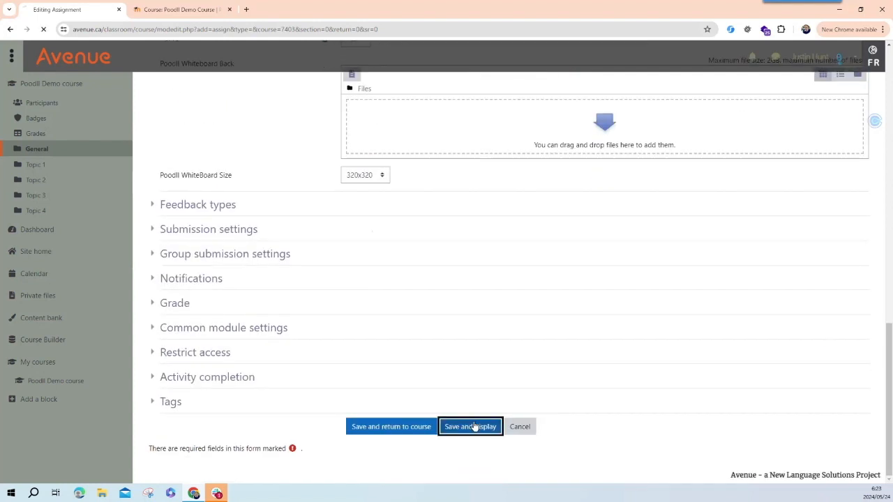
scroll(474, 425, up, 3)
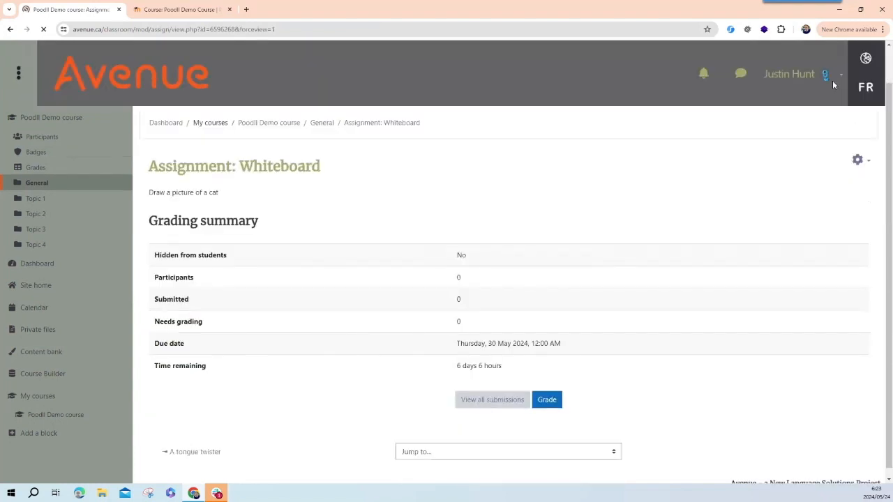
Switch to the Student role and start a new submission for the whiteboard assignment.
click(836, 77)
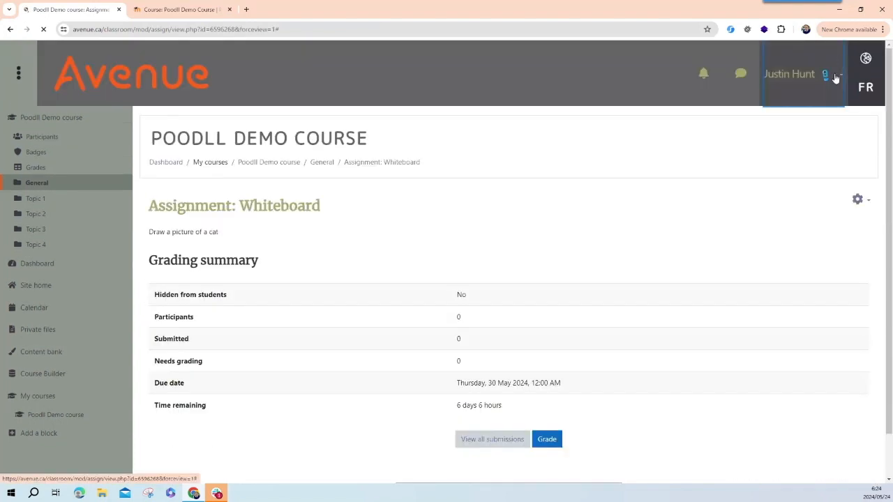
click(798, 203)
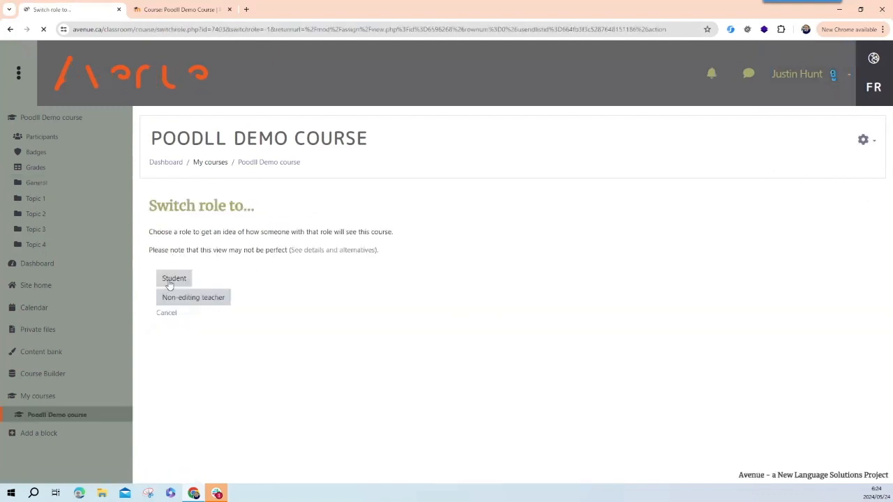
click(172, 280)
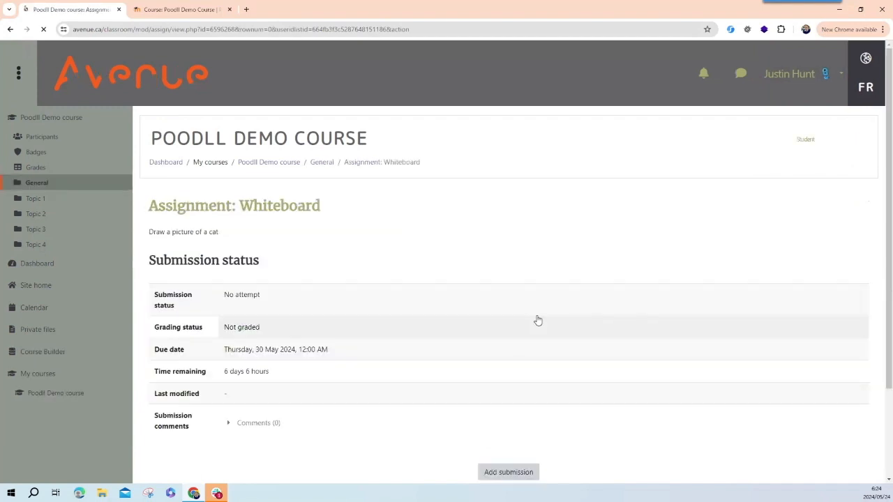
scroll(517, 345, down, 3)
click(510, 359)
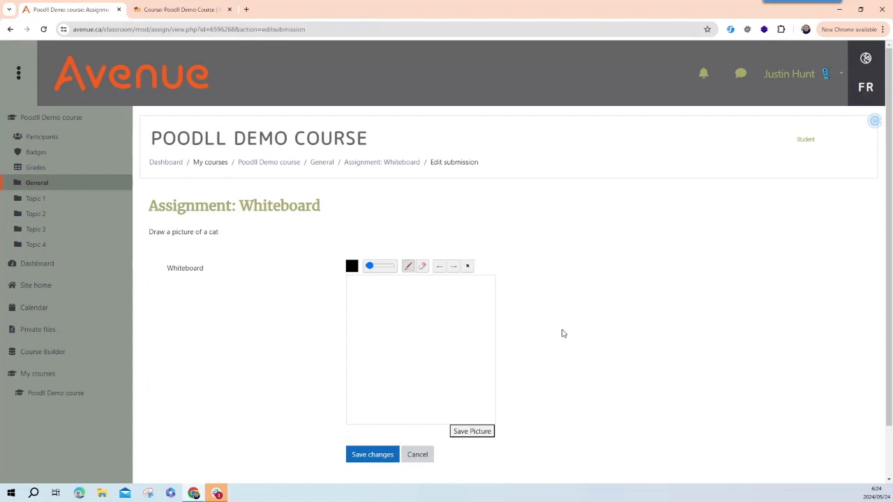
mouse_move(404, 312)
mouse_down()
mouse_move(415, 306)
mouse_move(412, 321)
mouse_move(428, 325)
mouse_move(410, 306)
mouse_up()
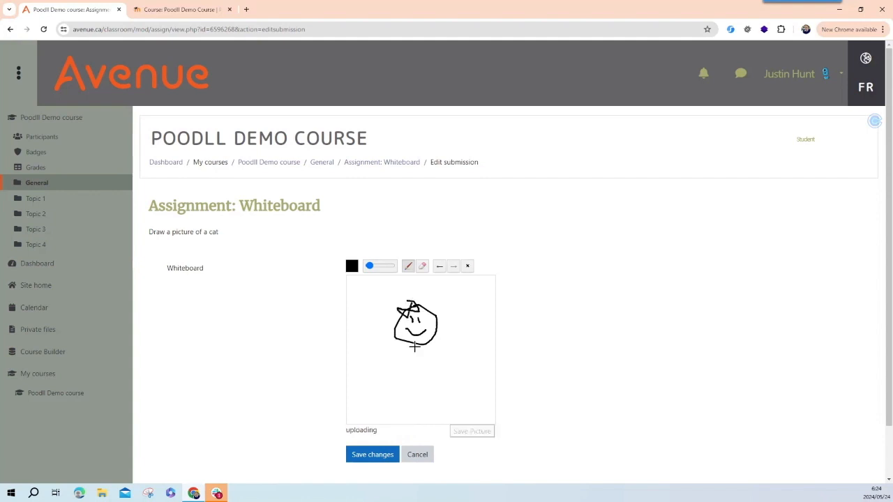
drag(416, 345, 414, 360)
mouse_move(403, 352)
mouse_down()
mouse_move(426, 349)
mouse_move(422, 372)
mouse_move(392, 386)
mouse_move(424, 385)
mouse_up()
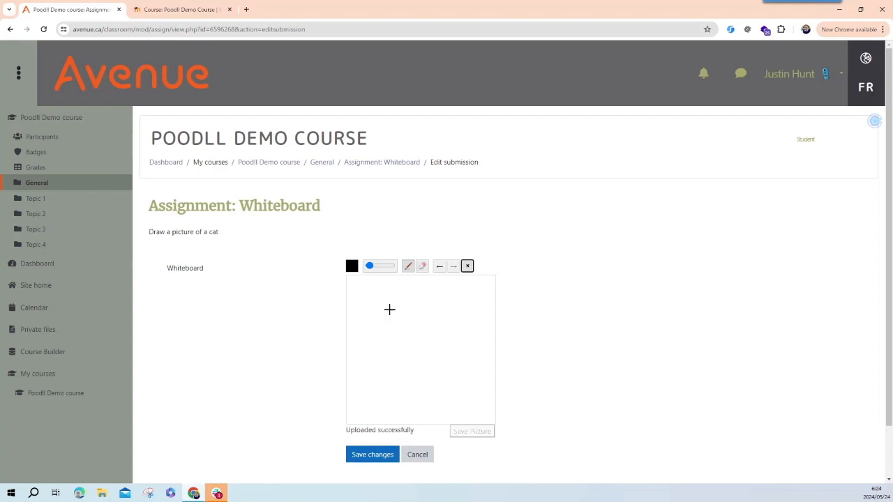
Draw a round cat's head with two pointed ears, dot eyes and a smiling mouth on the whiteboard.
click(388, 329)
drag(388, 330, 434, 342)
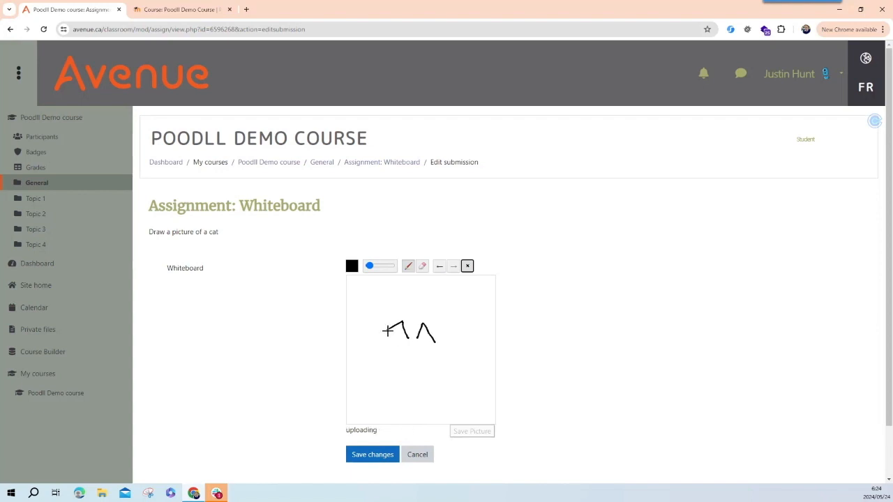
mouse_move(386, 330)
mouse_down()
mouse_move(377, 340)
mouse_move(439, 351)
mouse_move(424, 372)
mouse_up()
drag(406, 335, 419, 333)
click(406, 351)
click(415, 351)
click(409, 362)
drag(408, 360, 421, 360)
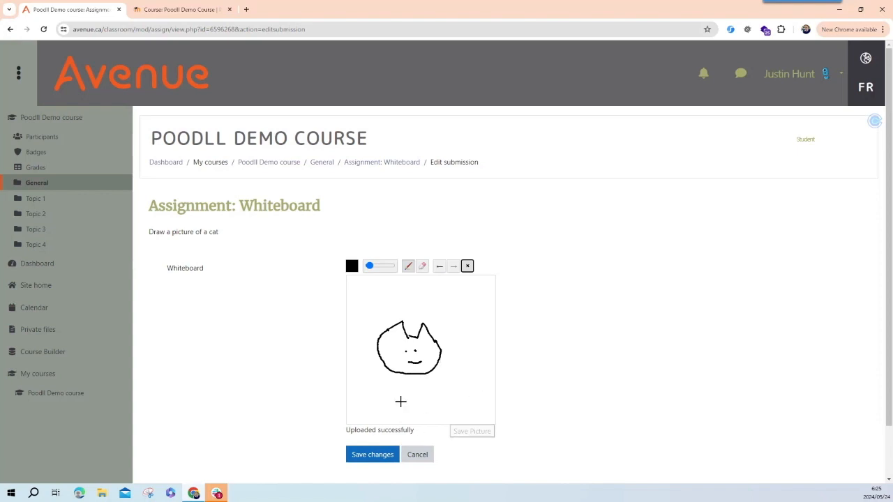
Draw two legs below the cat and a bent tail above it.
drag(397, 374, 412, 374)
drag(427, 391, 432, 372)
mouse_move(385, 305)
mouse_down()
mouse_move(393, 291)
mouse_move(421, 299)
mouse_move(427, 328)
mouse_up()
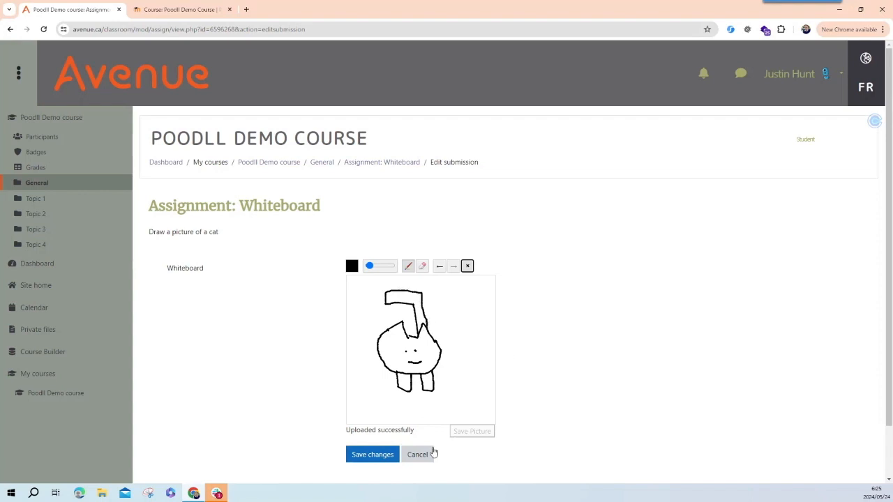
Thicken the brush and paint four short black strokes around the cat, two on each side.
drag(370, 268, 378, 271)
drag(455, 299, 469, 343)
drag(376, 311, 375, 326)
drag(364, 366, 369, 382)
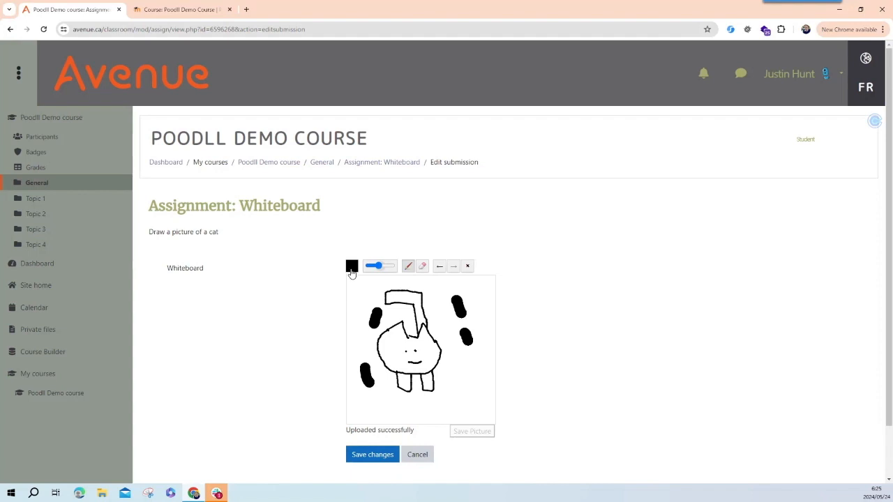
Set the brush colour to red and paint short strokes and dots around the cat.
click(351, 269)
click(375, 299)
drag(372, 285, 362, 295)
drag(362, 337, 363, 348)
click(387, 392)
drag(421, 412, 439, 412)
click(468, 377)
drag(437, 319, 439, 307)
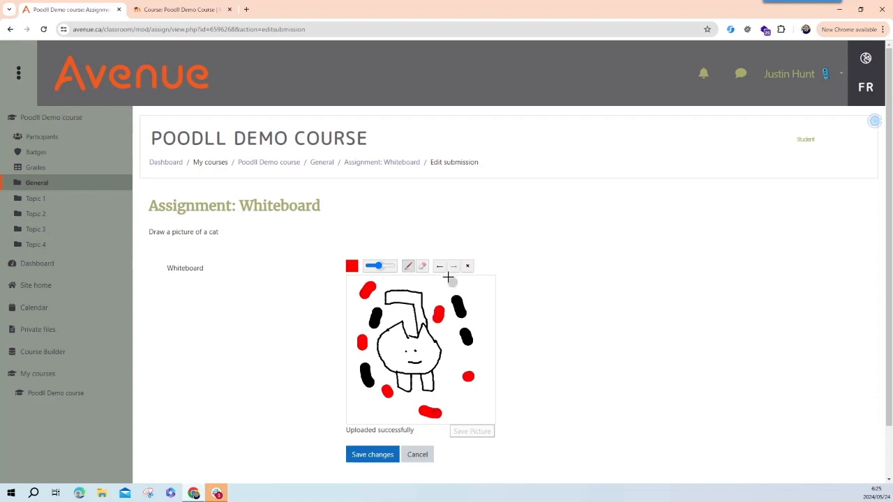
click(409, 268)
drag(423, 281, 437, 293)
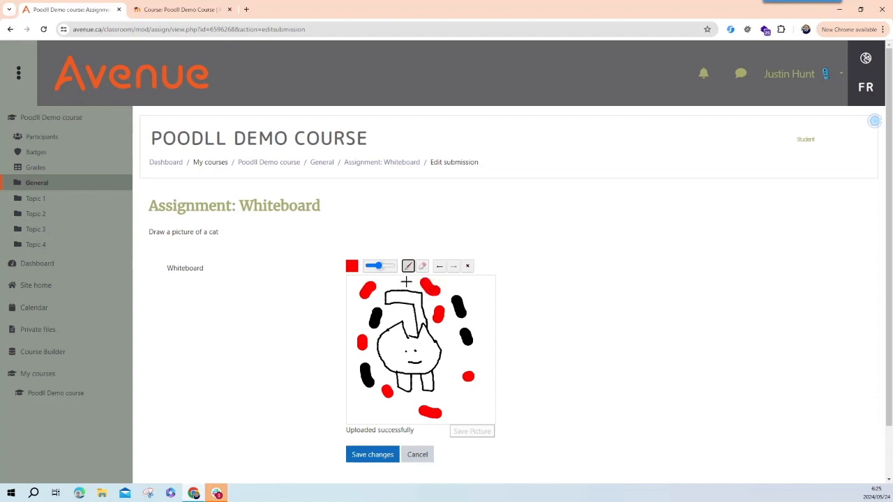
Erase part of the upper black stroke beside the cat, and undo the erasure and all the red strokes.
click(423, 268)
mouse_move(464, 296)
mouse_down()
mouse_move(453, 304)
mouse_move(467, 311)
mouse_up()
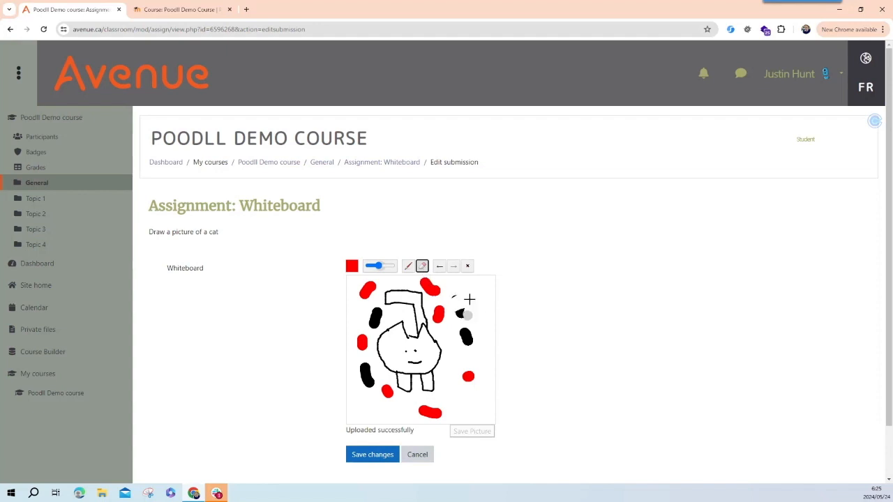
click(440, 272)
click(441, 272)
click(441, 273)
click(440, 272)
click(441, 272)
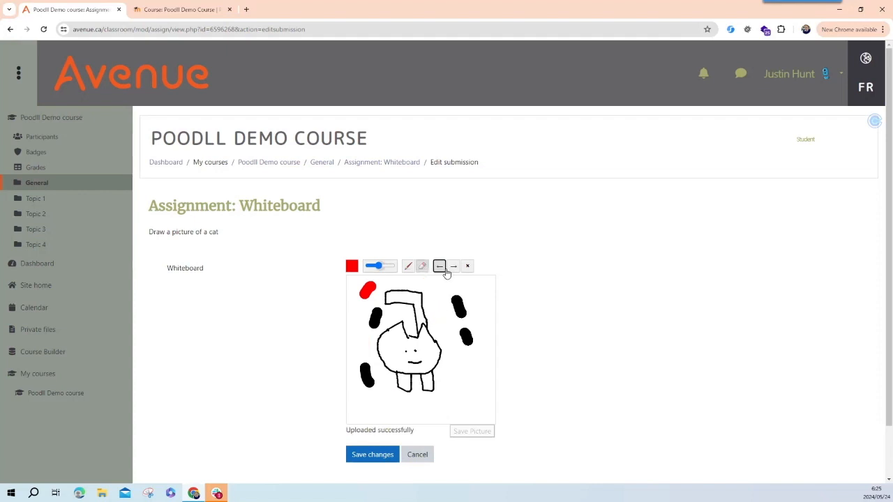
click(441, 272)
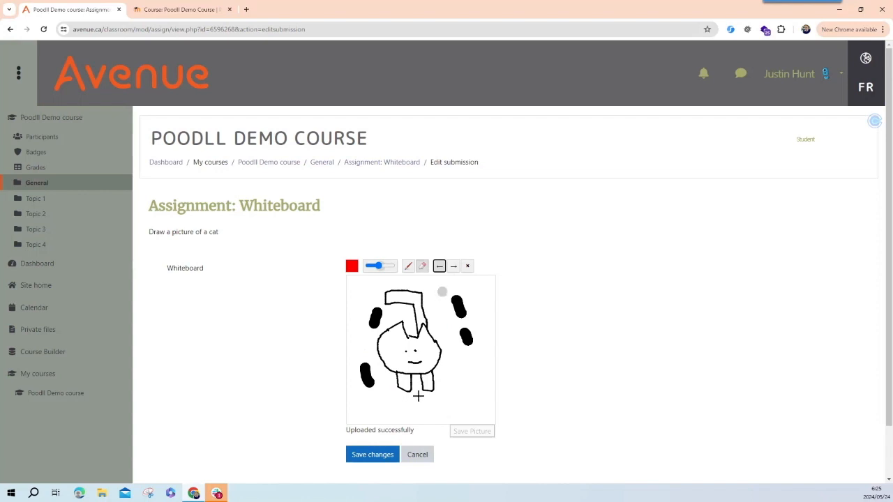
Save the whiteboard submission, confirm leaving the page and view the submitted drawing.
click(388, 458)
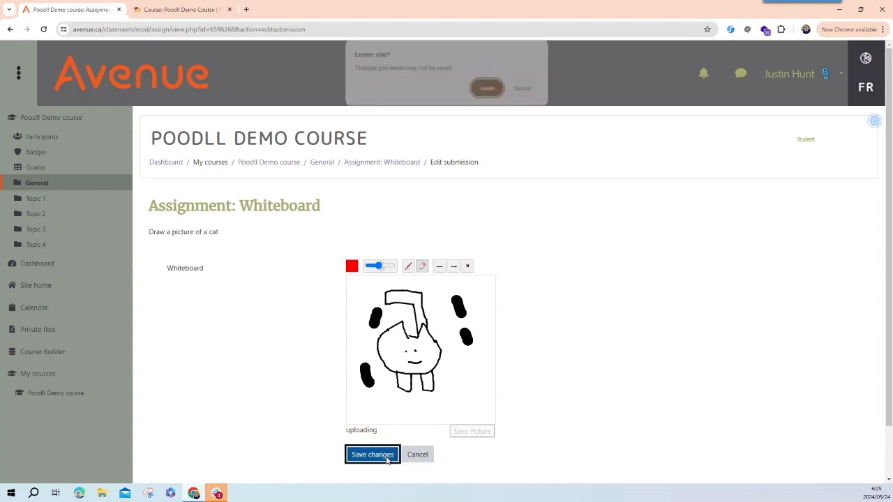
click(488, 88)
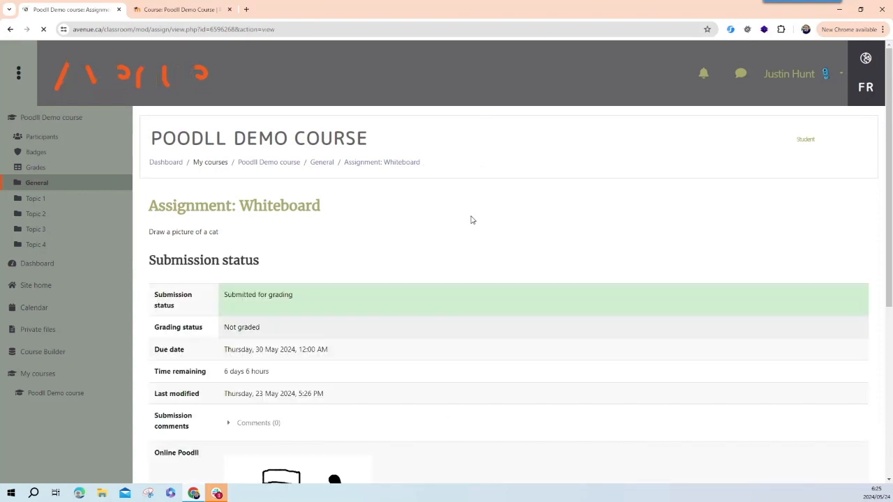
scroll(472, 261, down, 3)
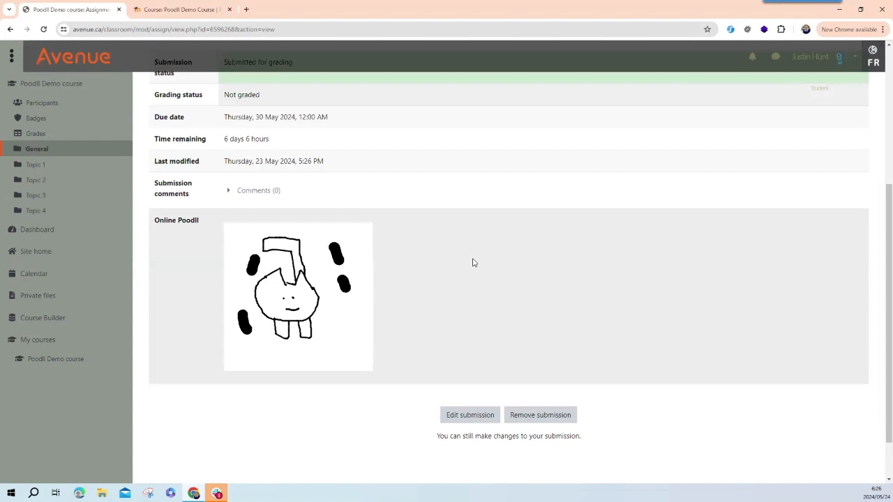
Reopen the whiteboard submission for editing and examine how the existing drawing is loaded.
click(469, 417)
click(469, 419)
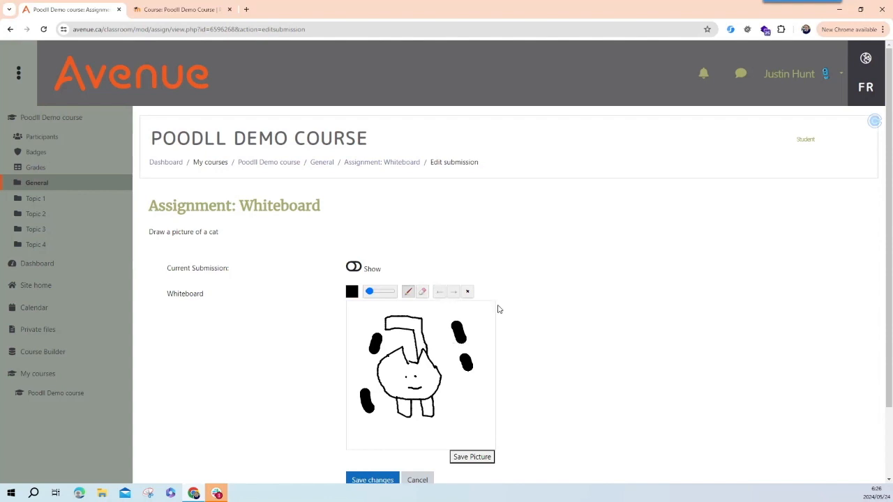
scroll(455, 307, down, 1)
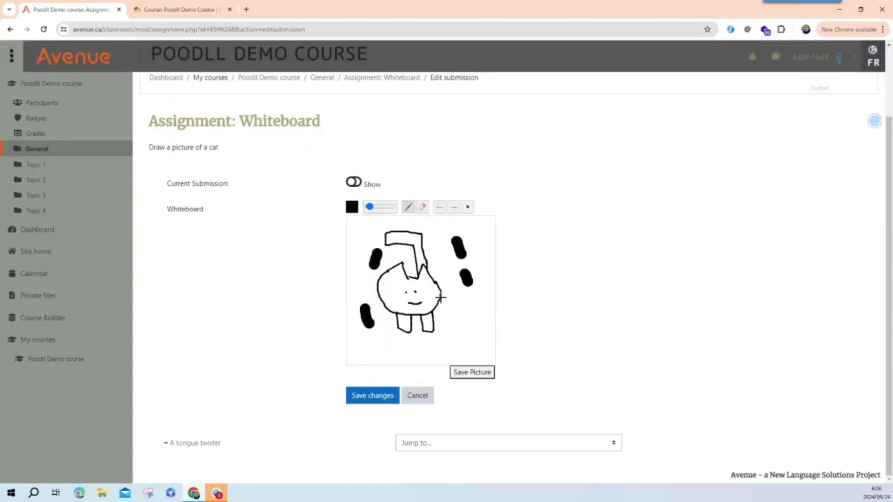
scroll(437, 357, up, 1)
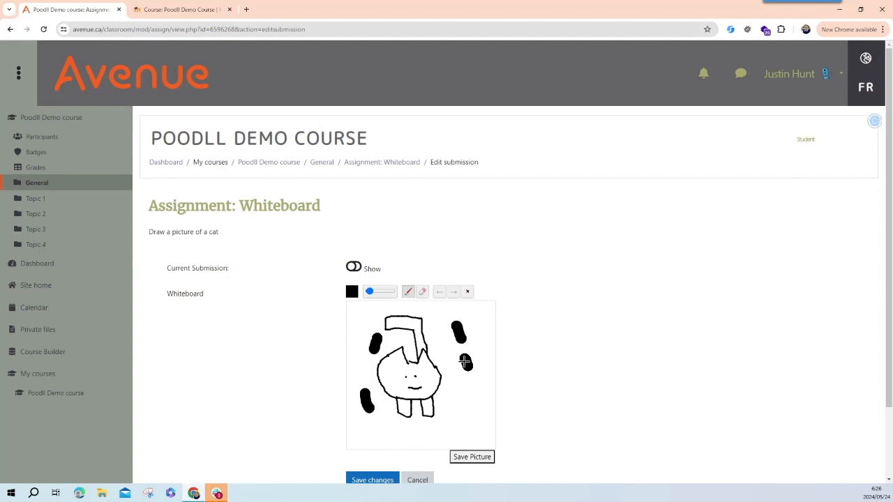
drag(466, 361, 466, 366)
scroll(410, 397, down, 2)
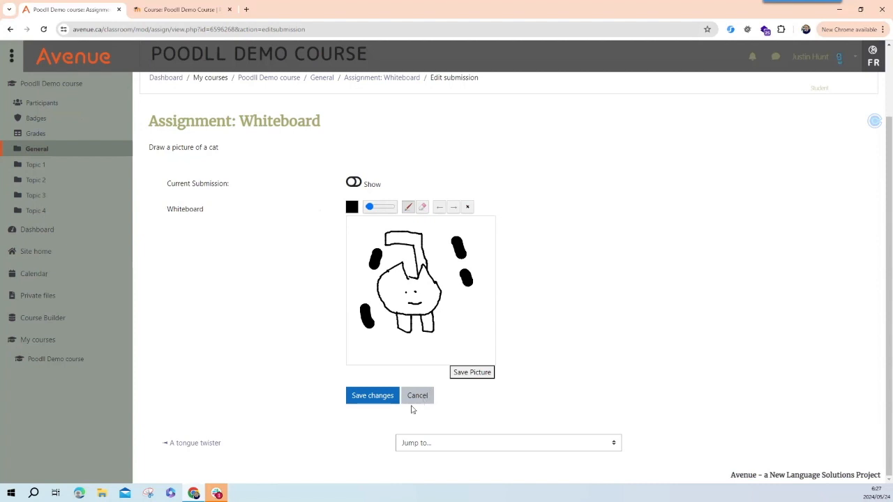
Cancel editing the submission and return to the course's General section.
click(419, 398)
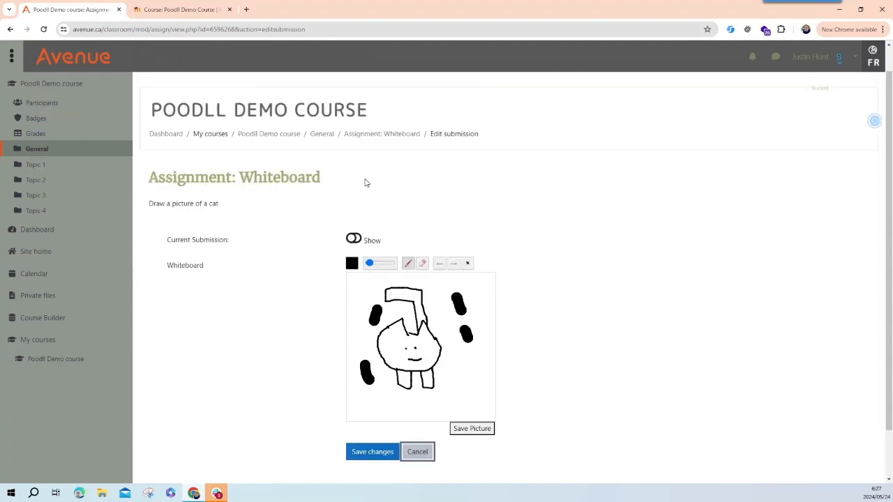
scroll(301, 165, up, 2)
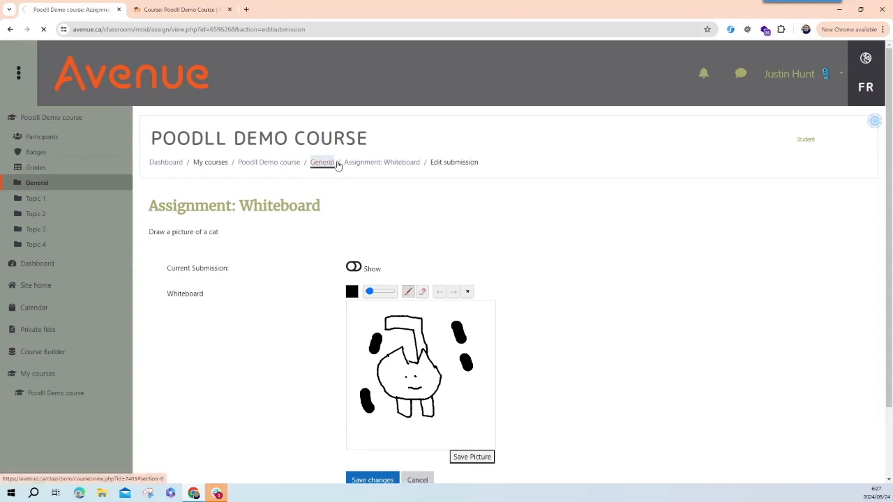
click(333, 166)
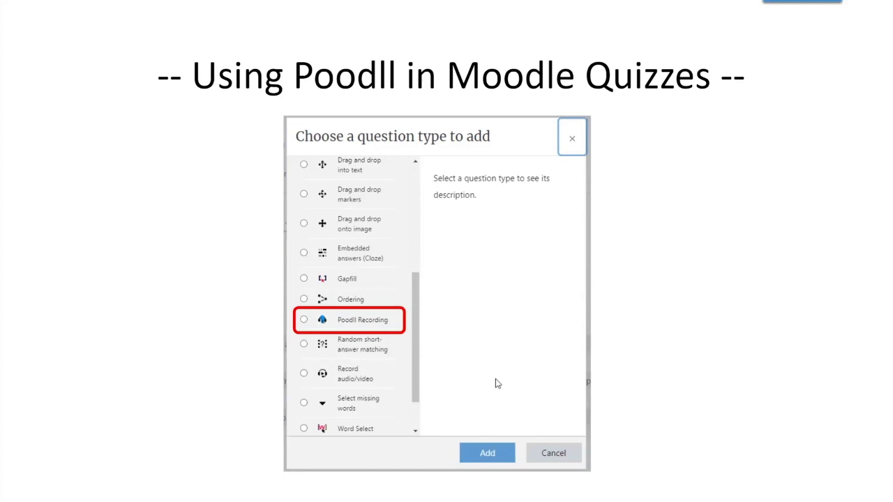
click(623, 241)
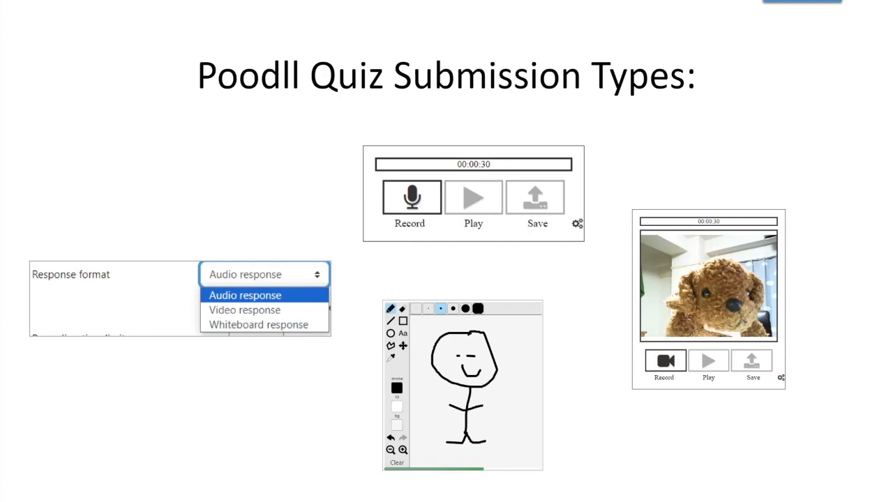
click(455, 267)
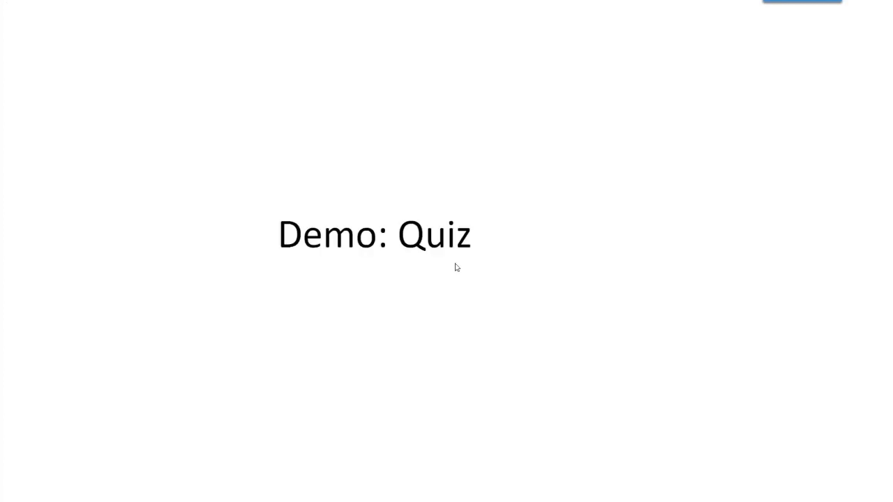
Switch back to the course in the browser and start a new attempt at "A Poodll Quiz".
key(alt+Tab)
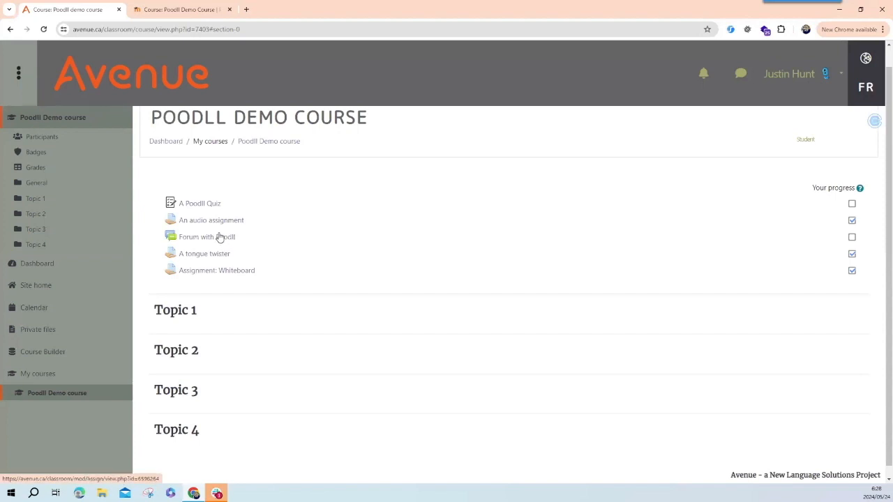
click(210, 205)
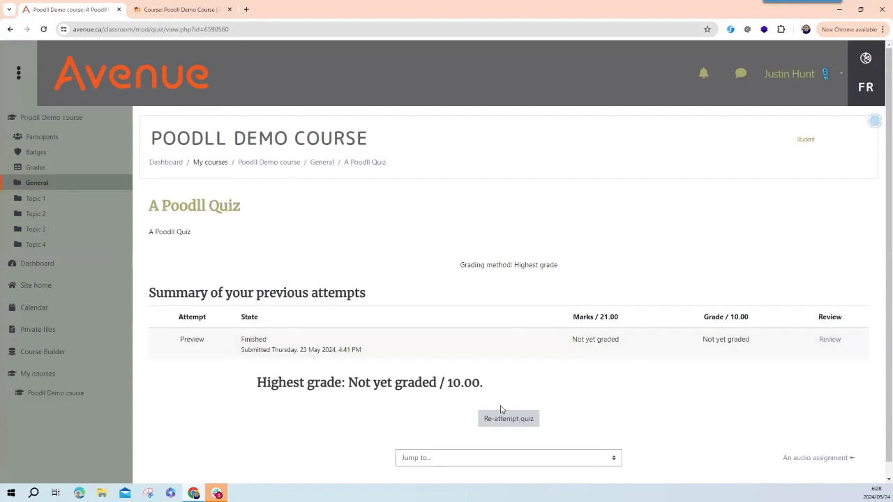
click(516, 424)
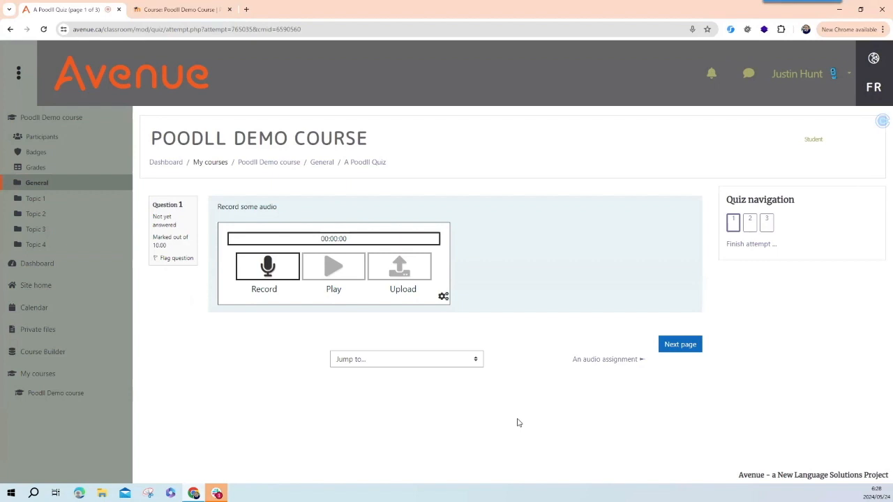
Record a short audio answer for question 1, play it back and upload it.
click(262, 271)
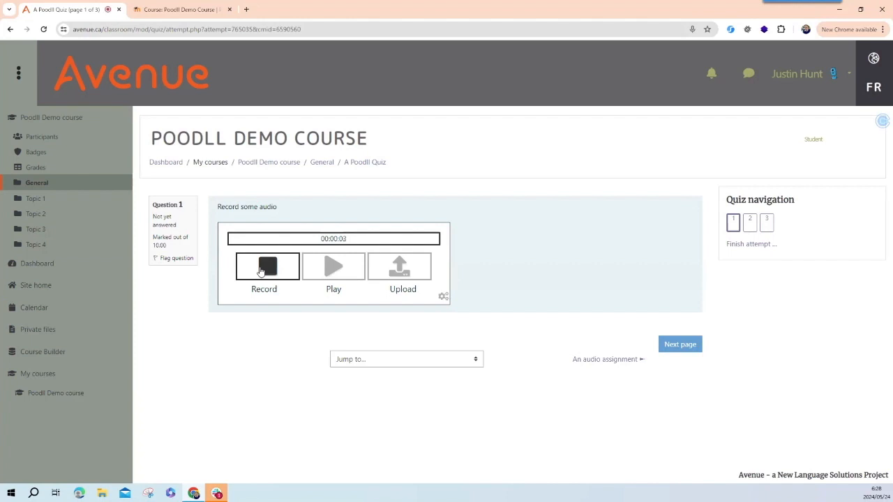
click(267, 270)
click(332, 267)
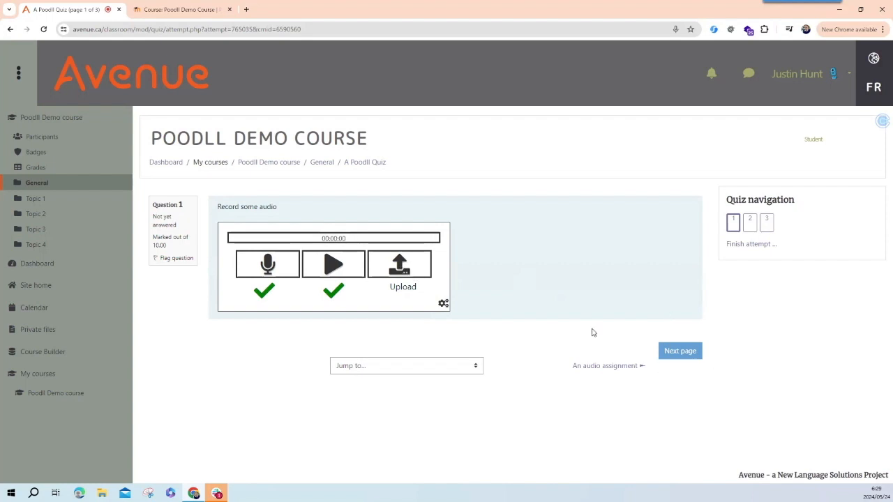
click(399, 263)
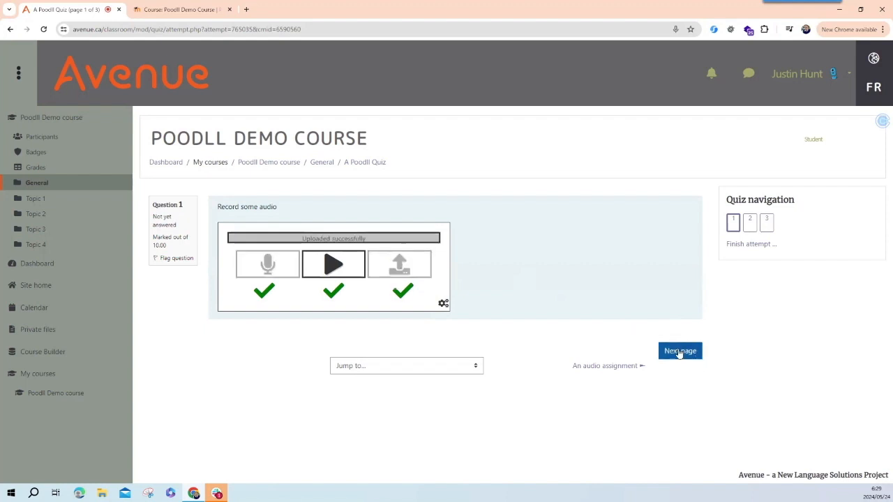
Continue to question 2, record a short video answer, play it back and upload it.
click(675, 348)
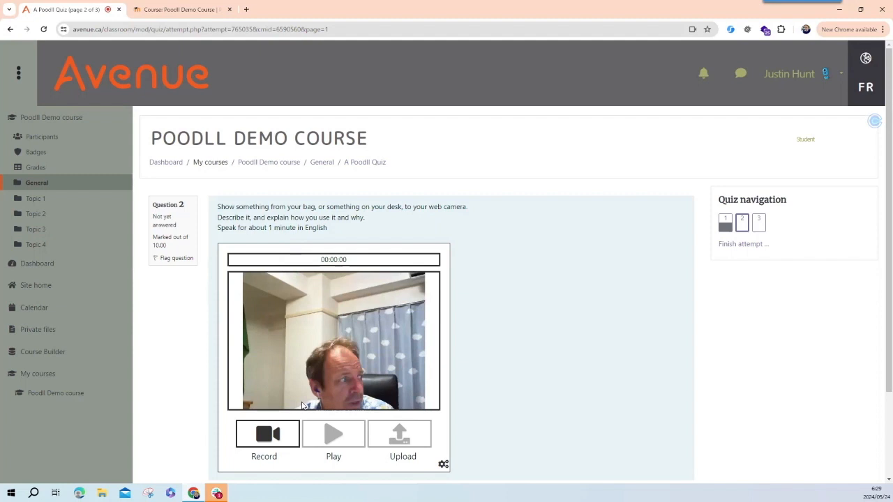
scroll(286, 380, down, 1)
click(277, 391)
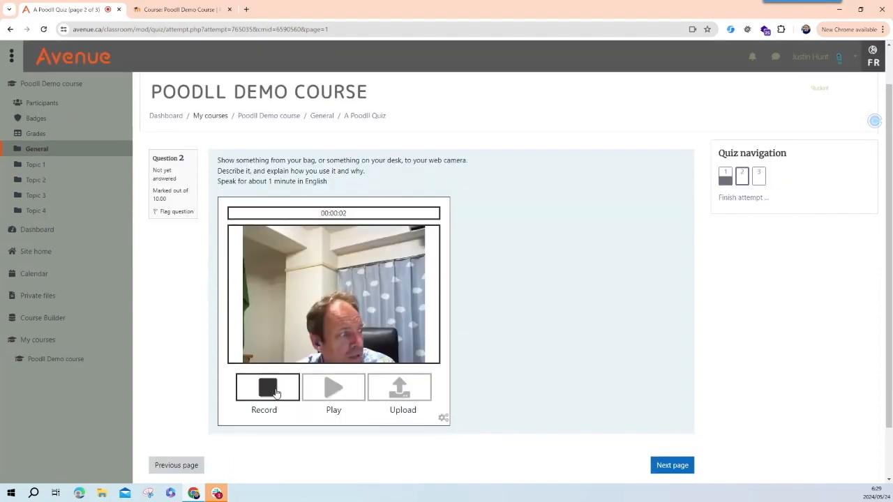
click(277, 393)
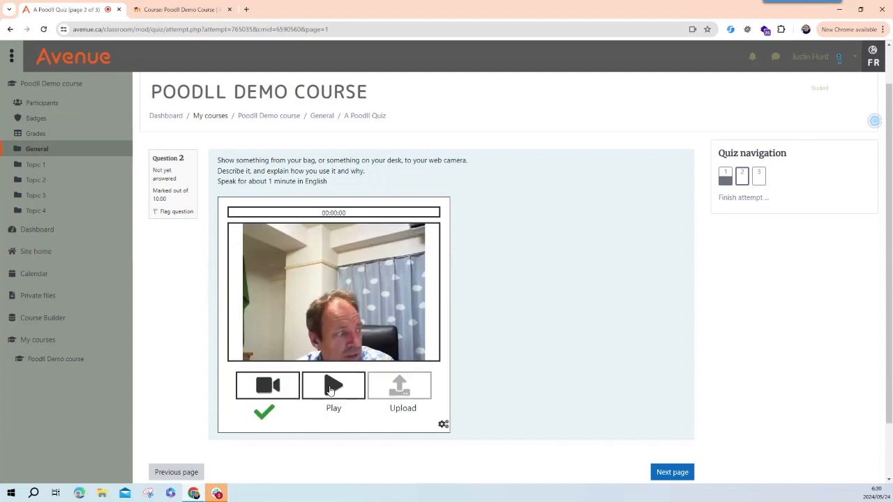
click(330, 391)
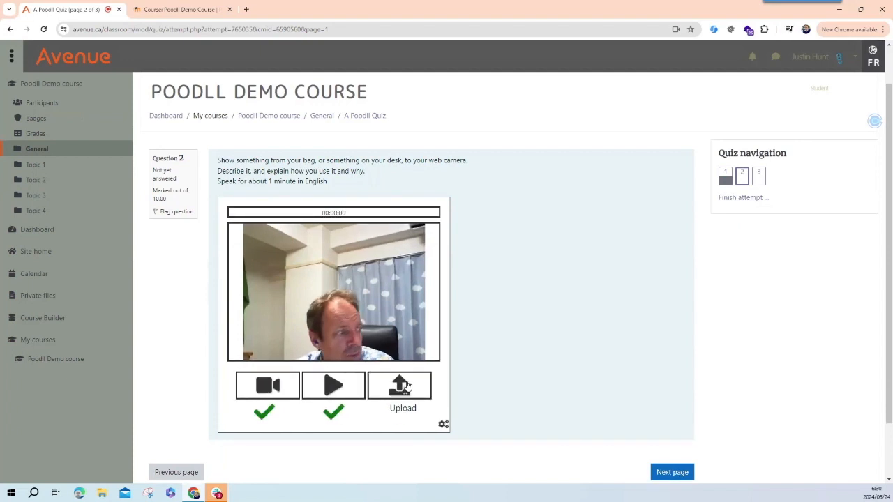
click(412, 386)
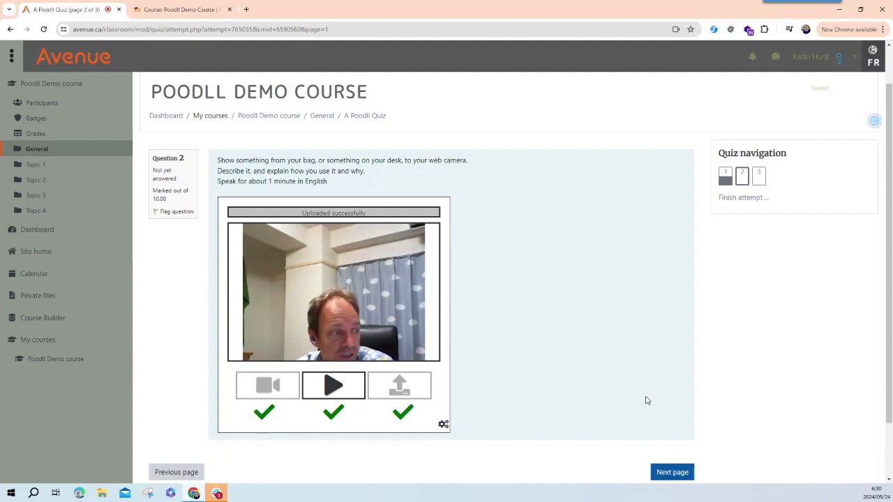
Continue to question 3 and listen to the audio describing the route on the map.
scroll(641, 397, down, 2)
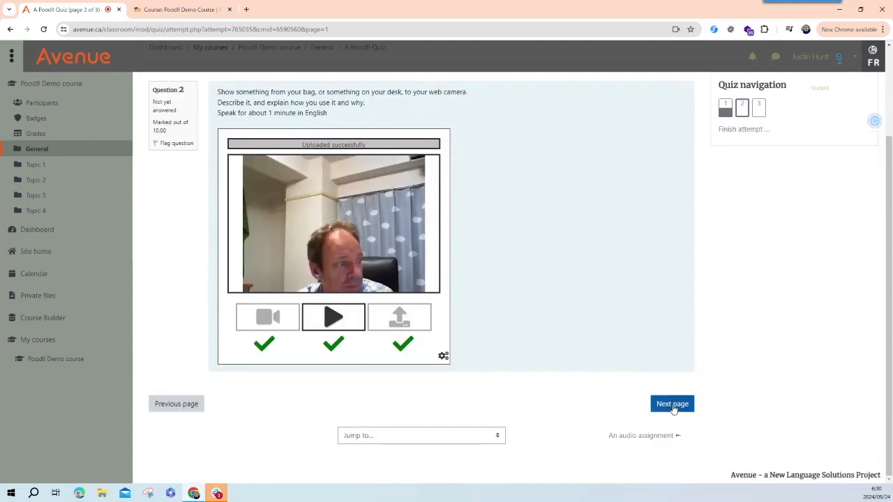
click(672, 404)
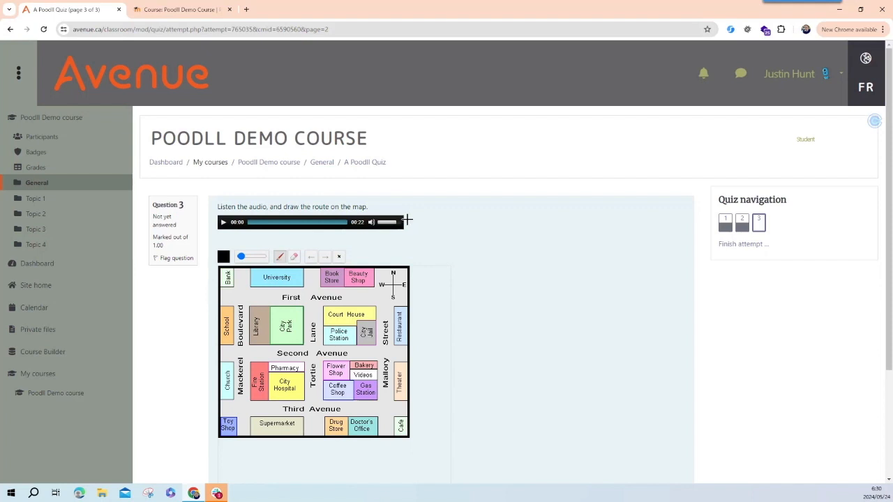
scroll(407, 221, down, 1)
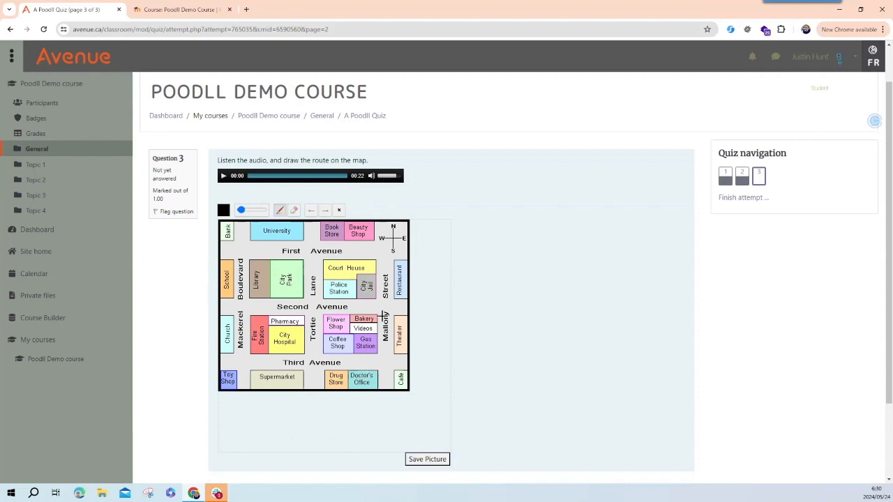
click(223, 177)
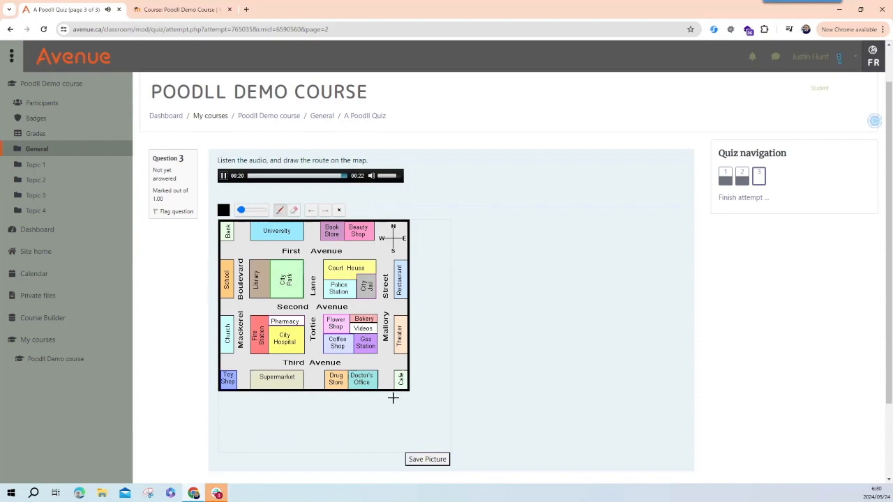
Replay the audio and draw the route from the Cafe via Third Avenue, Tortie Lane and Second Avenue to the City Jail.
click(223, 177)
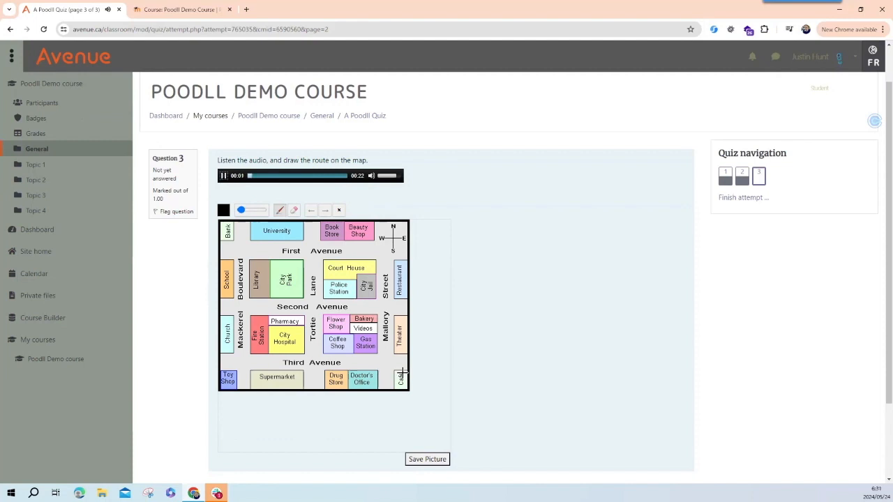
mouse_move(402, 373)
mouse_down()
mouse_move(399, 360)
mouse_move(307, 363)
mouse_up()
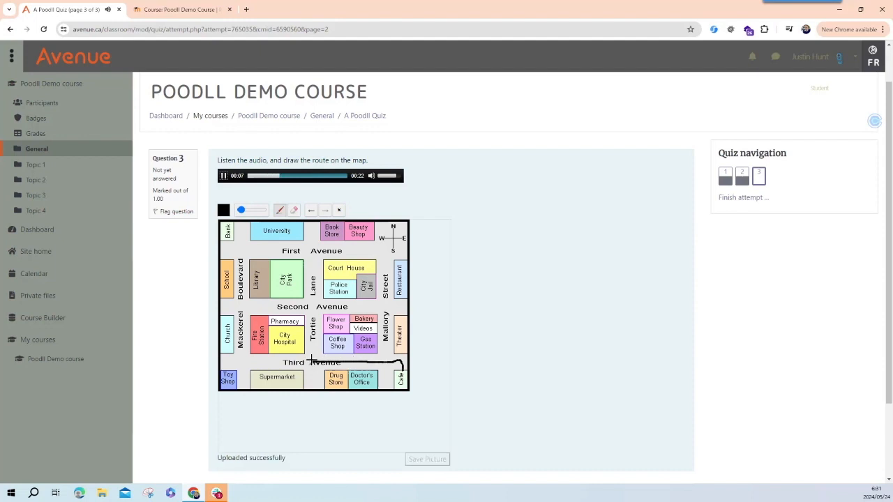
drag(312, 362, 314, 308)
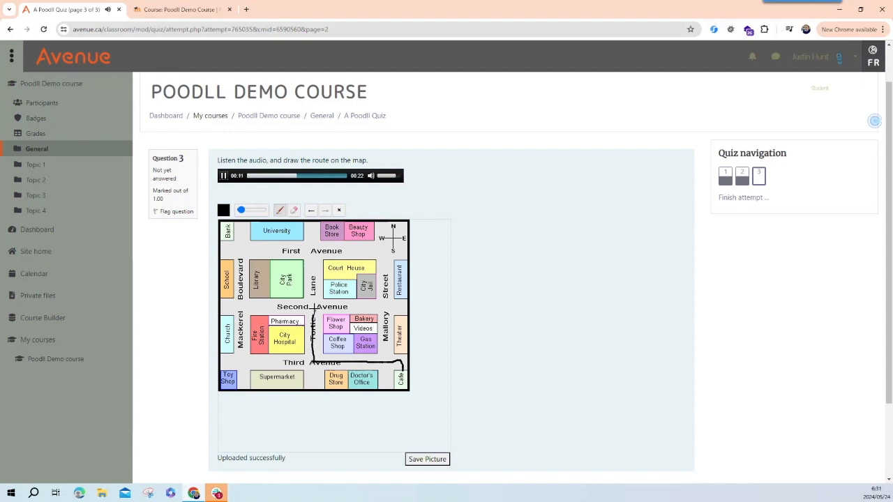
drag(314, 307, 330, 314)
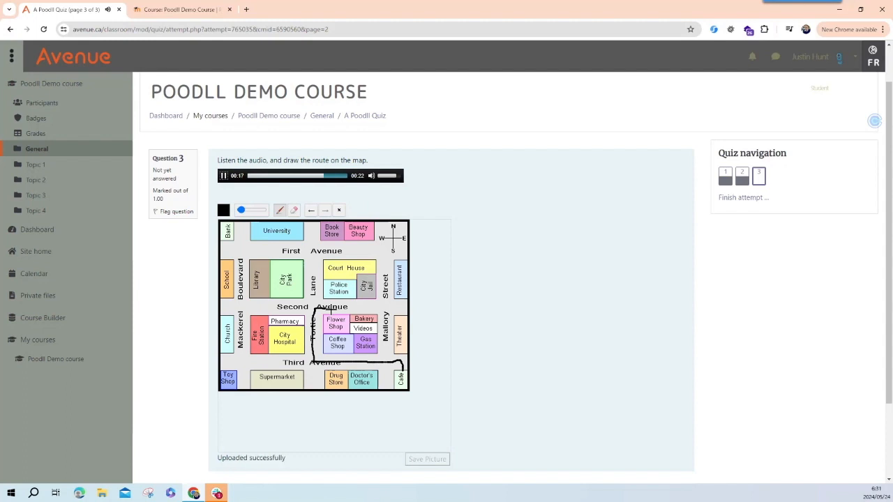
drag(329, 307, 371, 296)
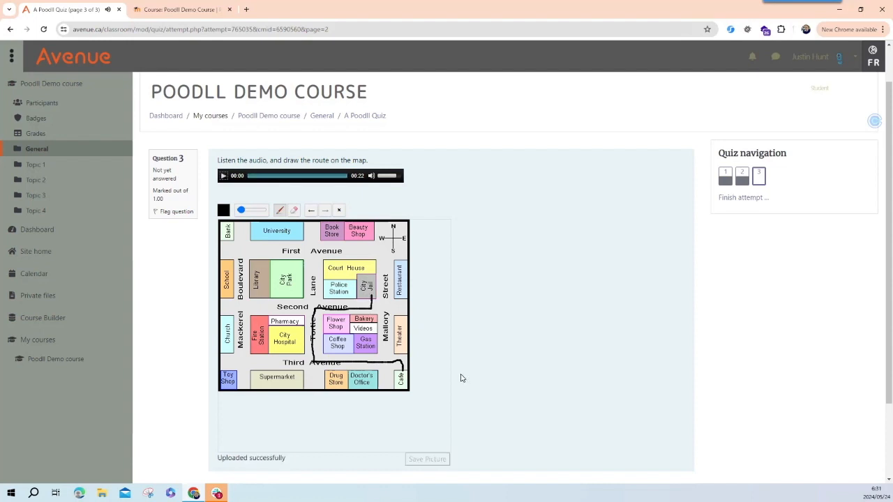
Finish the quiz attempt and submit all answers, confirming the submission.
scroll(659, 403, down, 2)
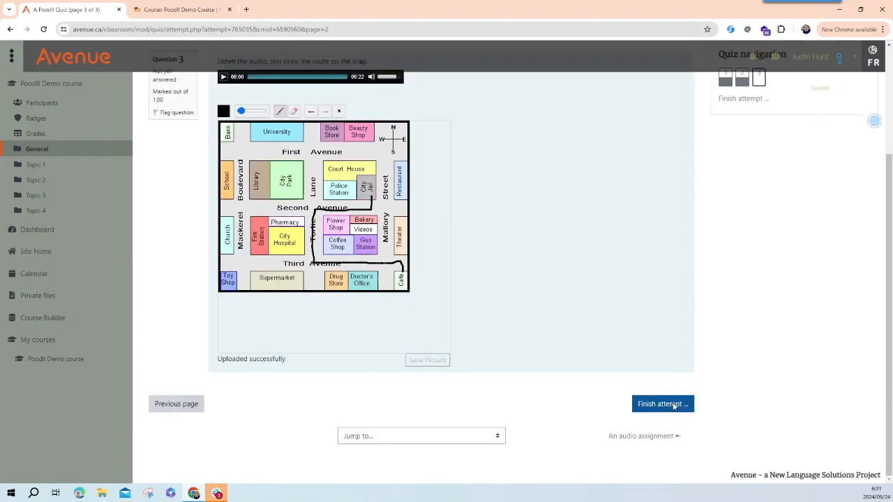
click(674, 406)
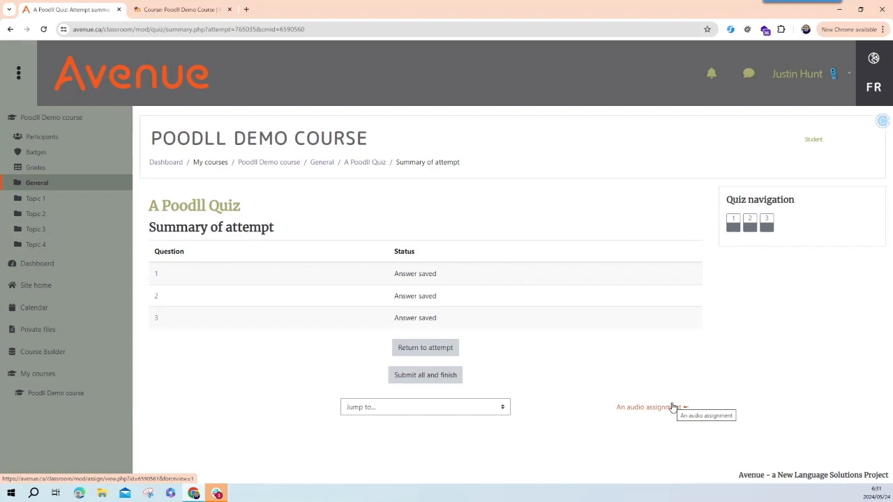
click(437, 377)
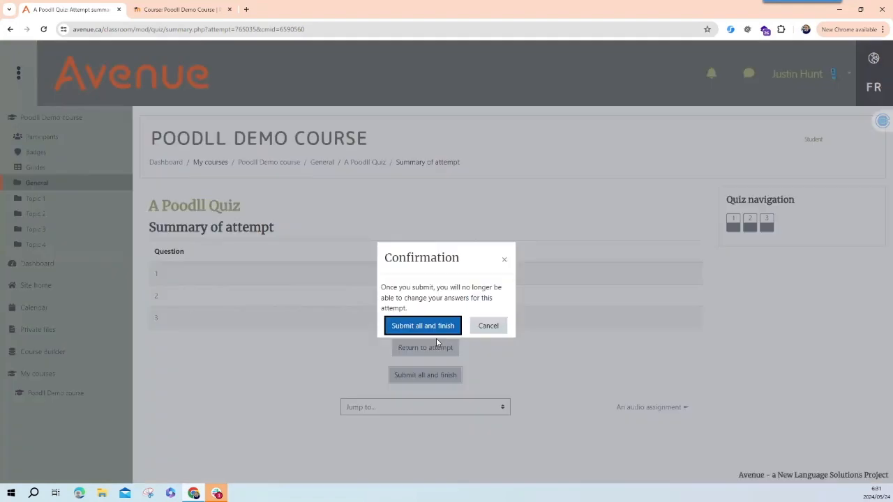
click(436, 326)
click(423, 325)
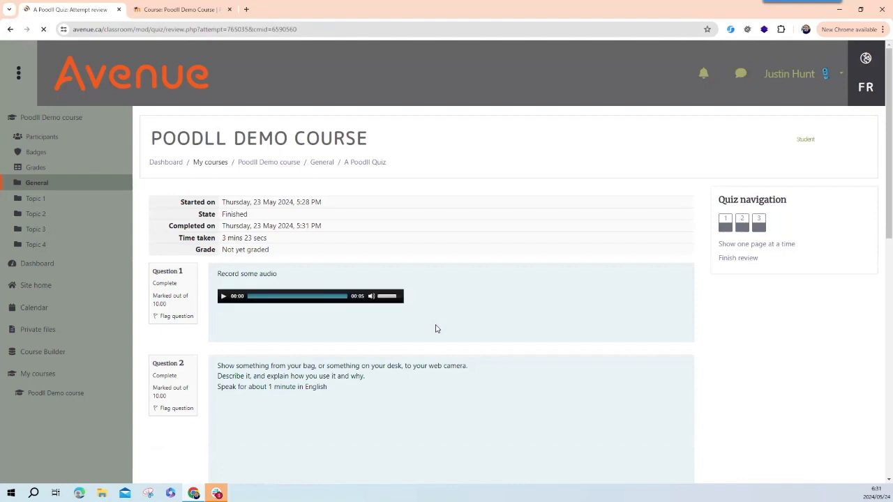
Examine the submitted audio, video and map drawing answers in the attempt review and finish the review.
scroll(436, 330, down, 1)
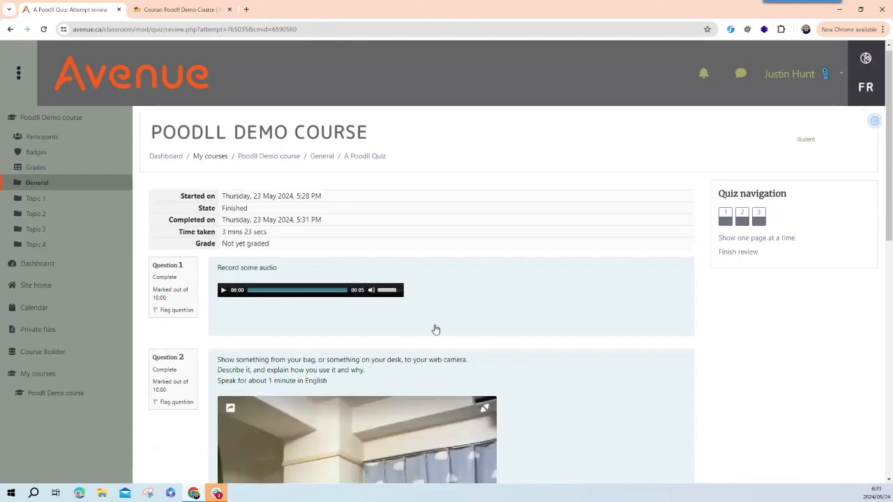
scroll(437, 329, down, 2)
scroll(372, 223, up, 1)
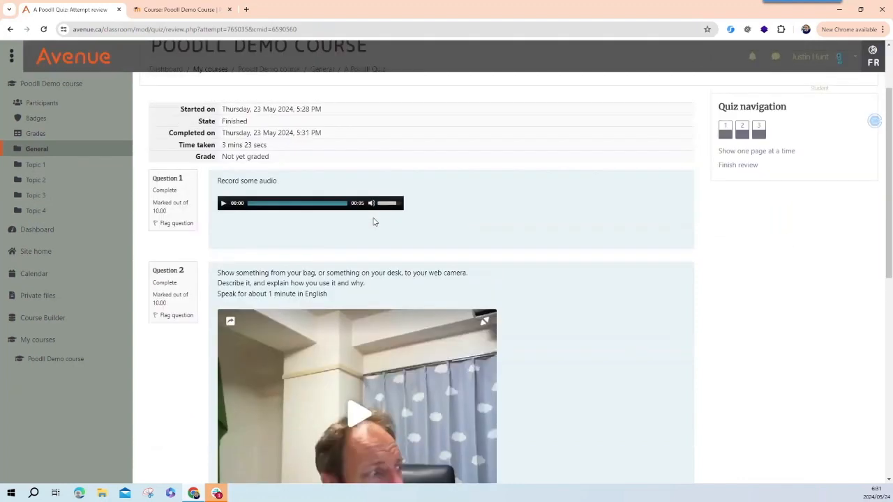
scroll(401, 328, down, 1)
scroll(408, 330, down, 1)
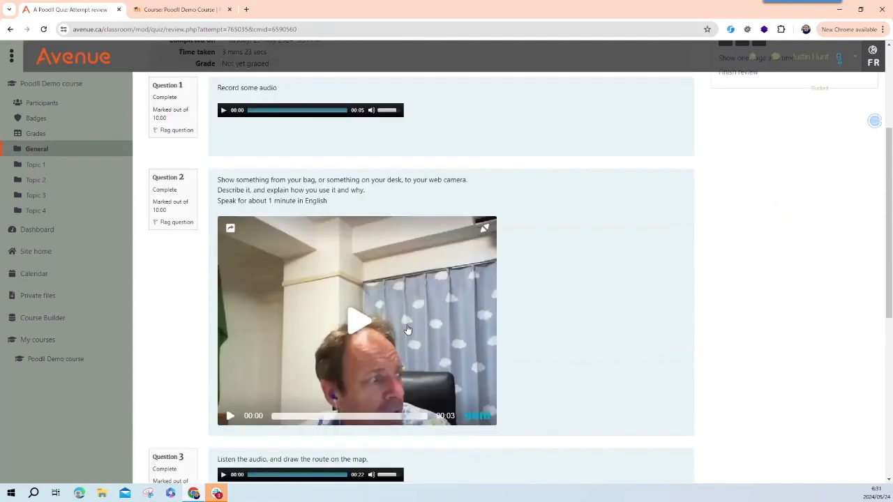
scroll(408, 329, down, 1)
scroll(408, 329, down, 3)
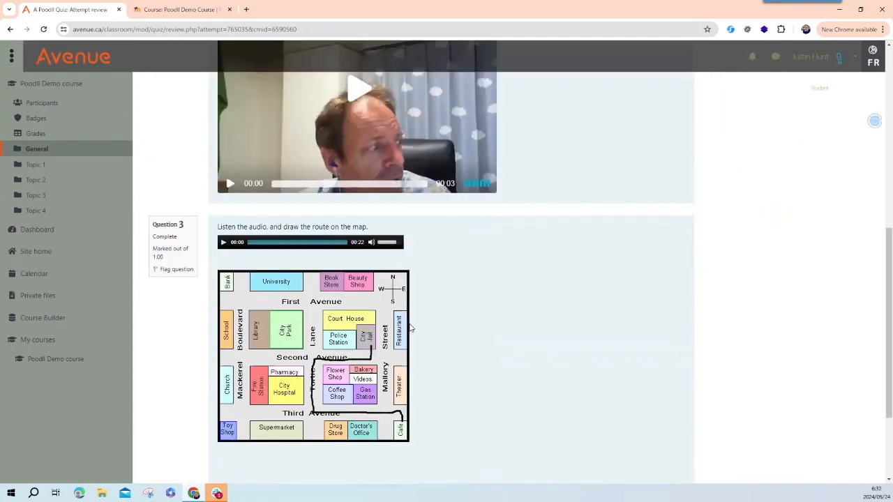
scroll(398, 328, down, 2)
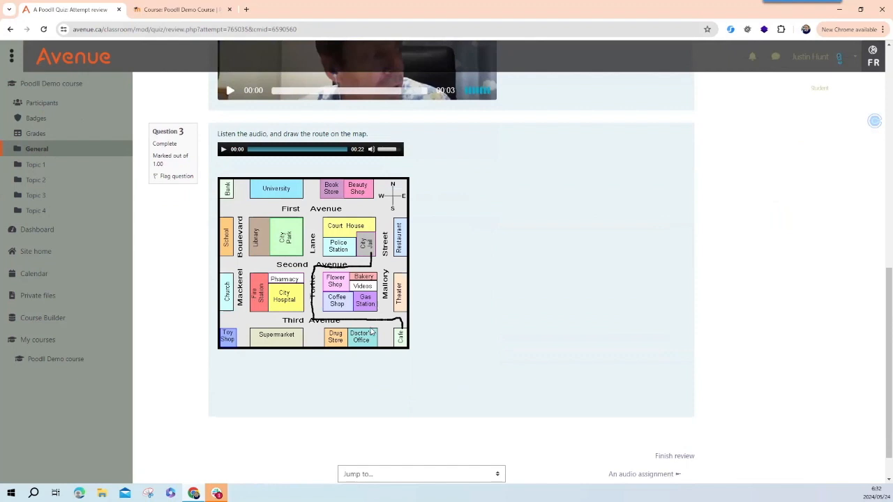
scroll(479, 422, up, 2)
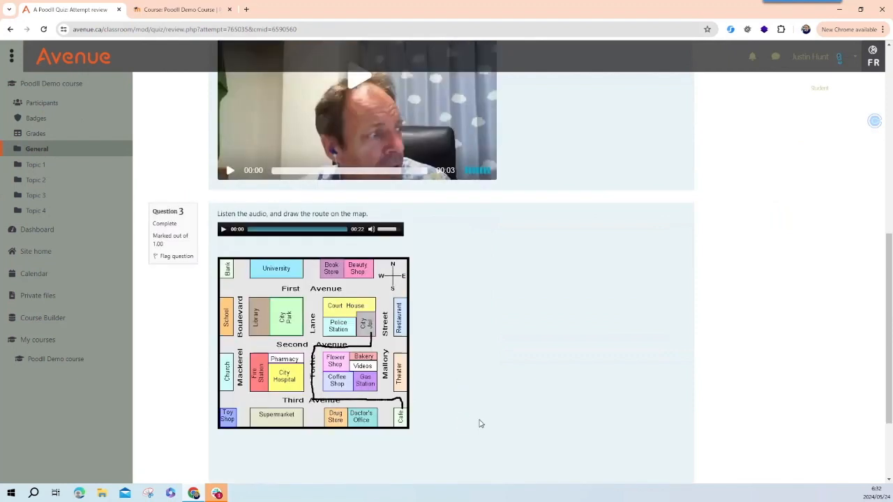
scroll(630, 423, down, 2)
click(669, 416)
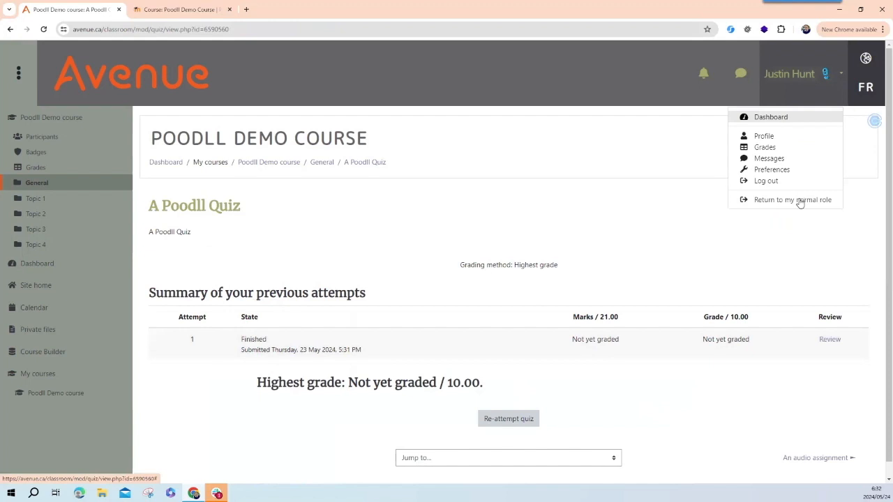
Return to the normal role and show the quiz attempts report for all users who have attempted the quiz.
click(797, 200)
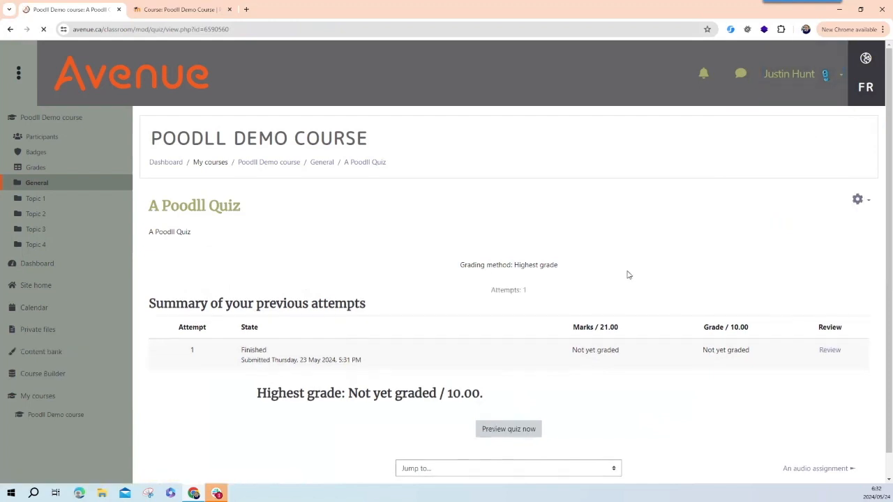
click(522, 291)
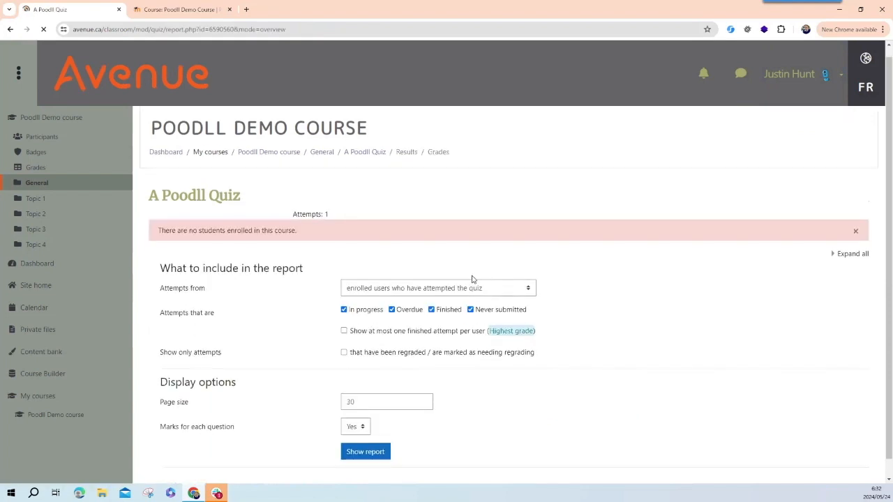
click(469, 276)
click(450, 313)
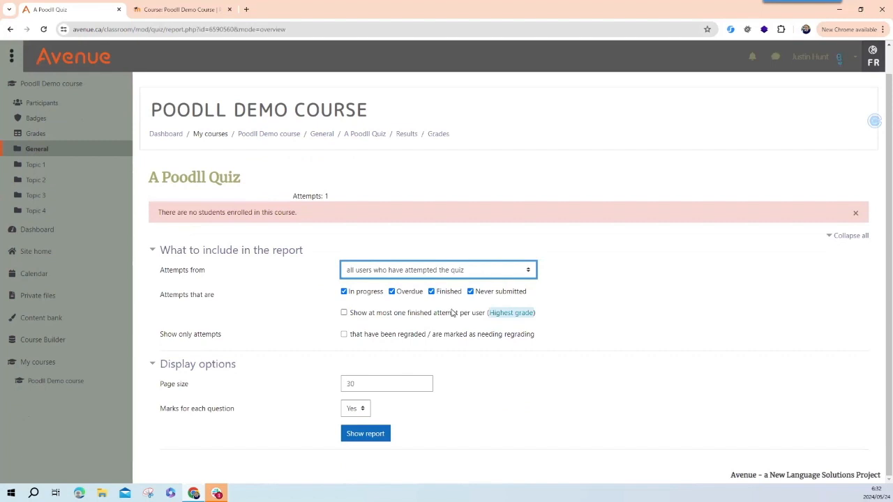
click(384, 433)
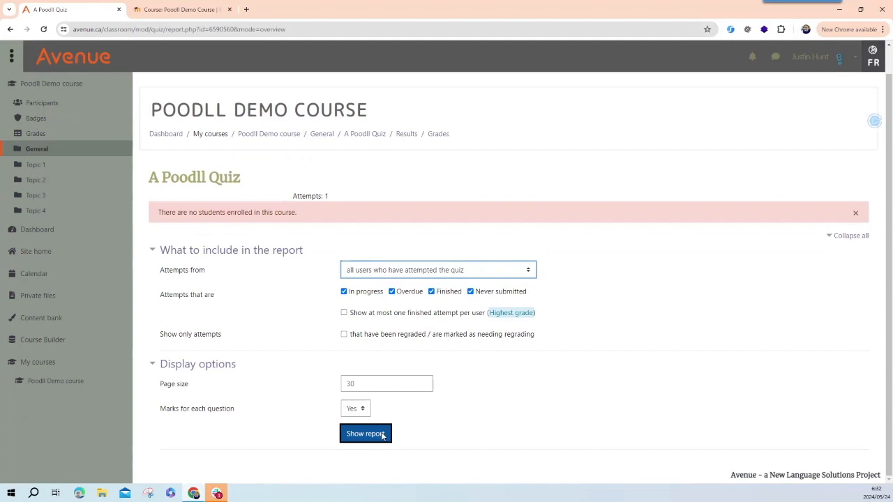
click(395, 427)
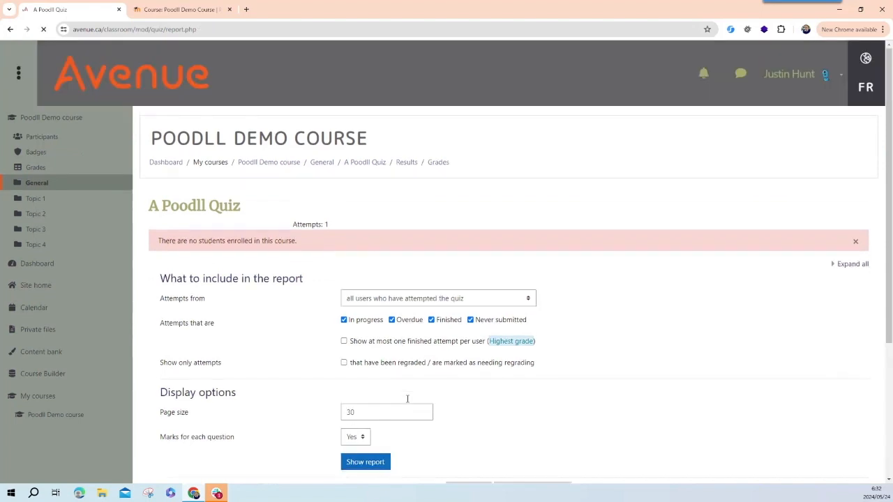
Delete the finished attempt from the quiz report and confirm the deletion.
click(227, 412)
click(523, 445)
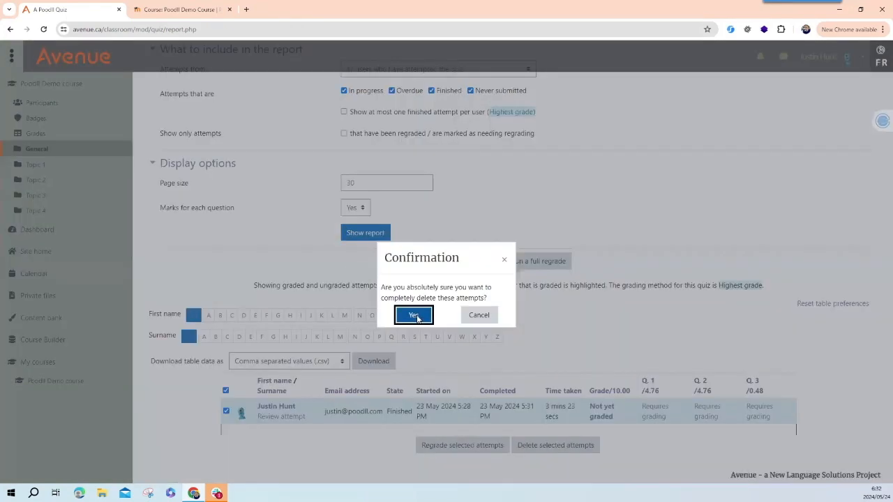
click(414, 315)
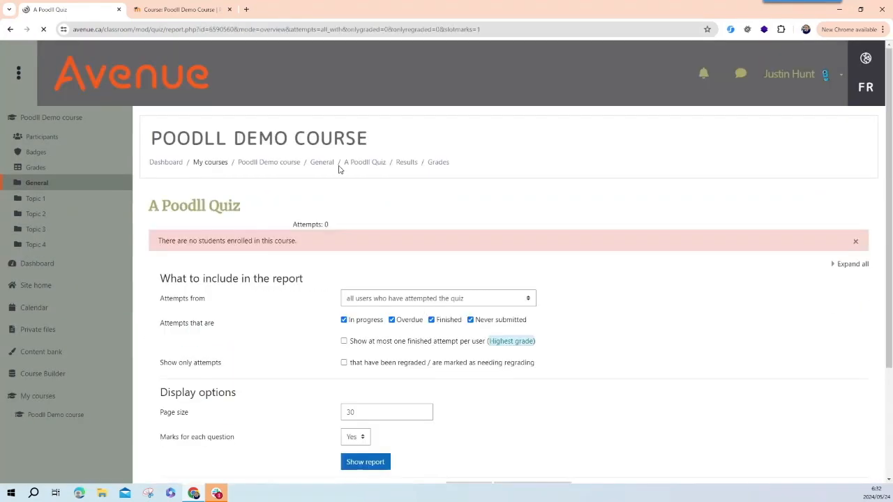
Return to "A Poodll Quiz" and open its questions for editing.
click(364, 163)
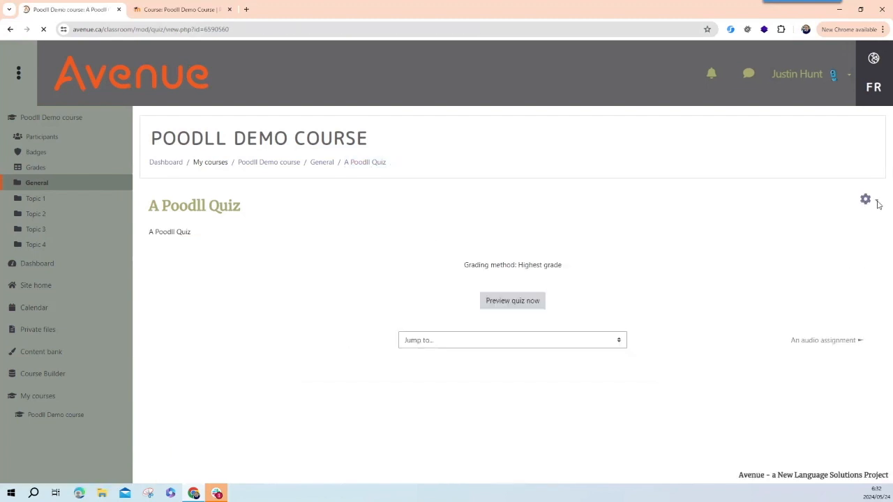
click(878, 203)
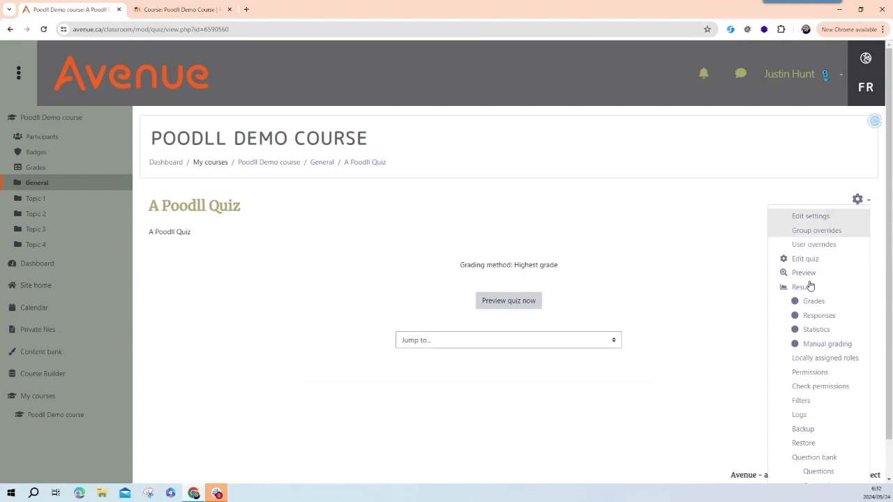
click(804, 261)
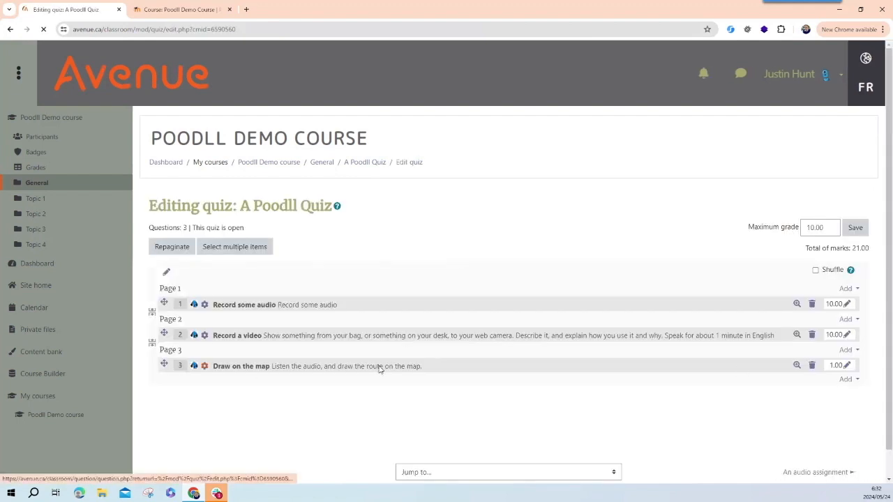
Add a new Poodll Recording question to the end of the quiz, after "Draw on the map".
click(849, 380)
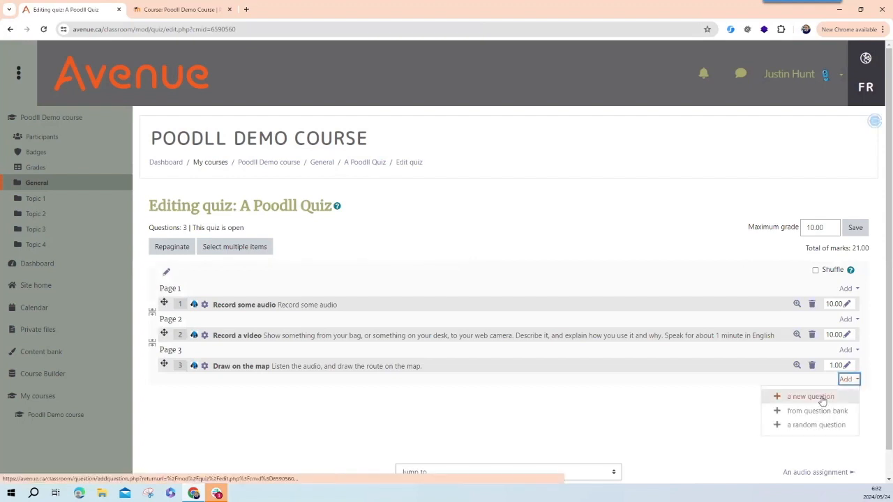
click(822, 397)
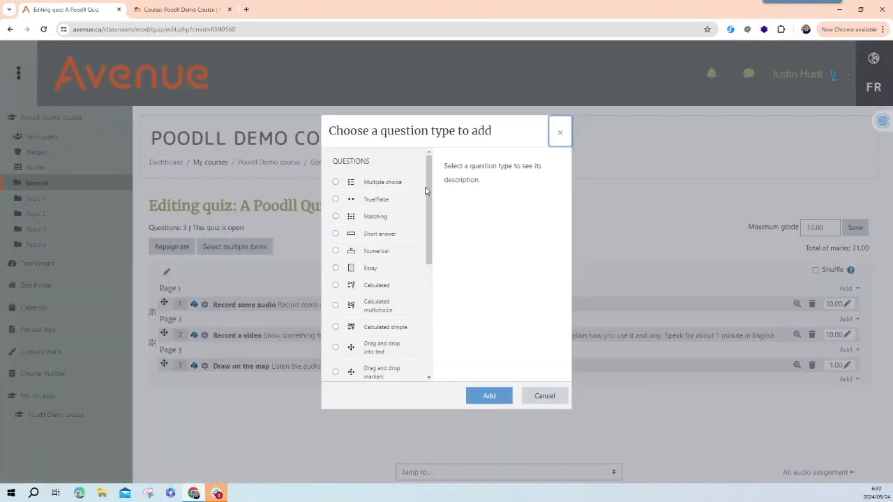
scroll(434, 275, down, 3)
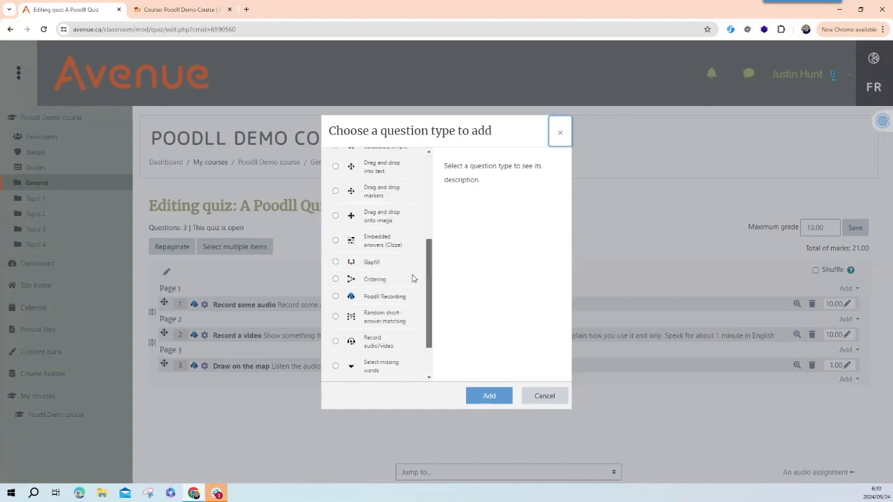
click(385, 296)
click(489, 396)
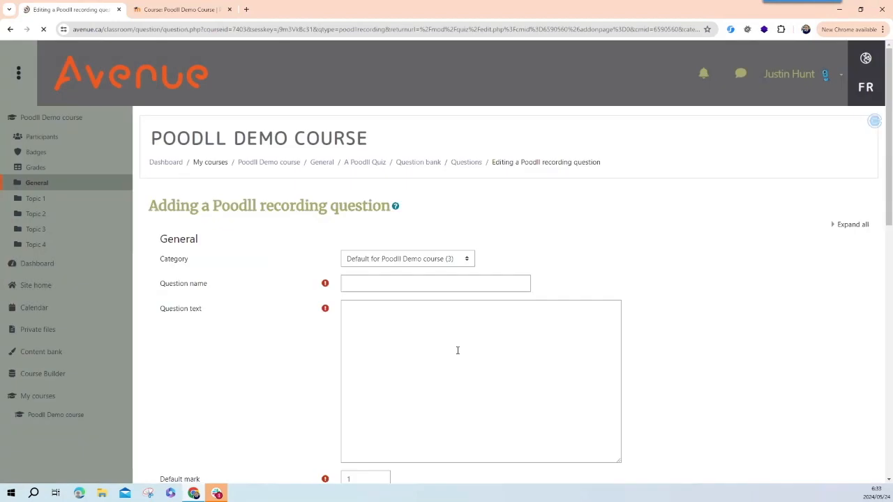
Clear the restored draft from the question text and name the question "A whiteboard question".
click(402, 291)
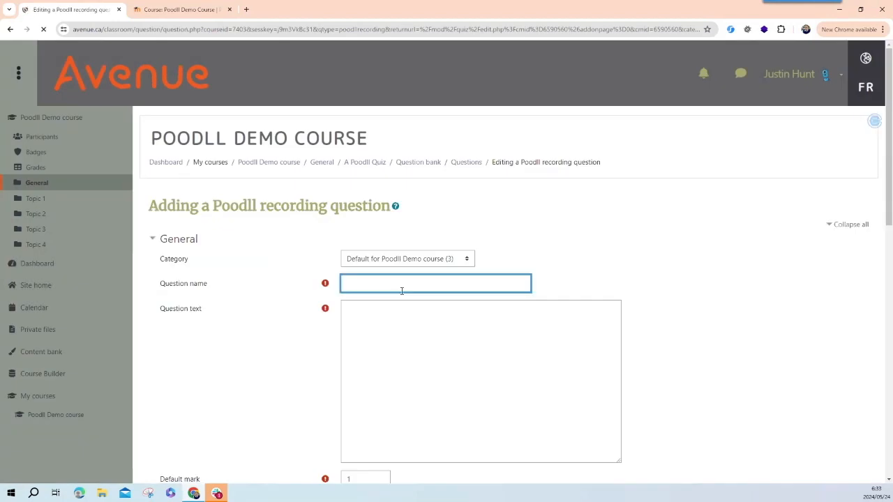
scroll(391, 251, down, 5)
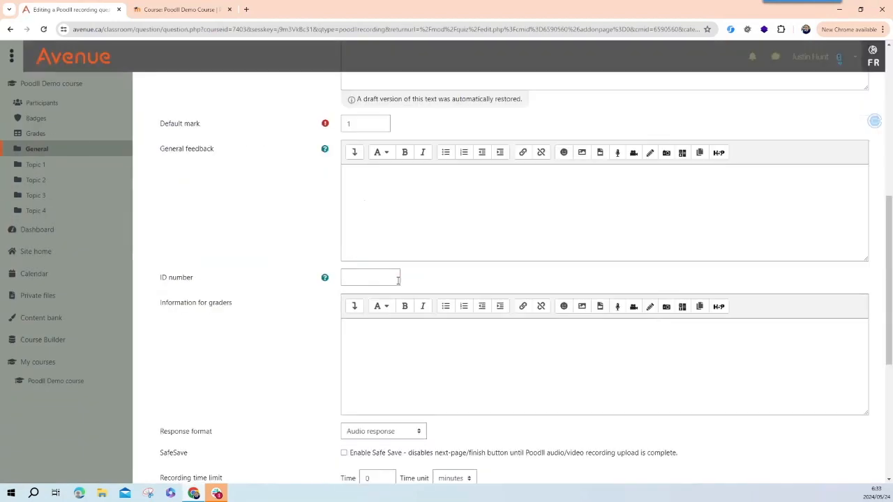
scroll(377, 203, up, 2)
scroll(395, 255, up, 3)
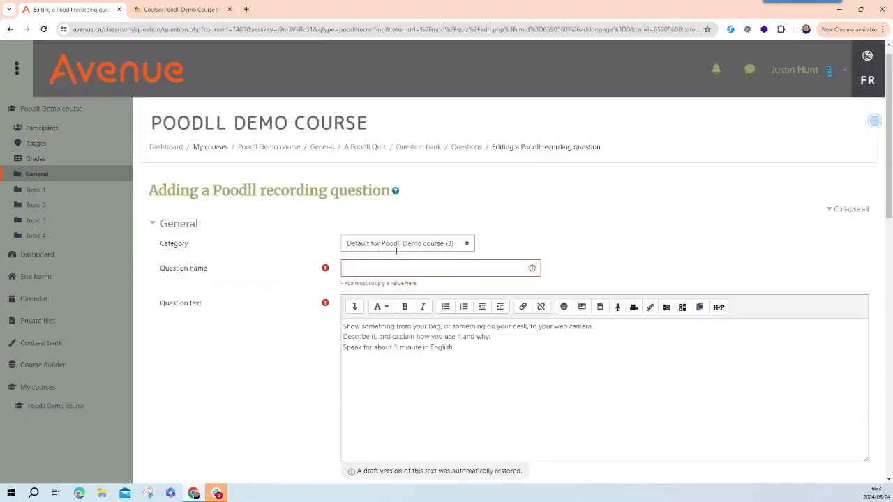
click(344, 327)
key(ctrl+a)
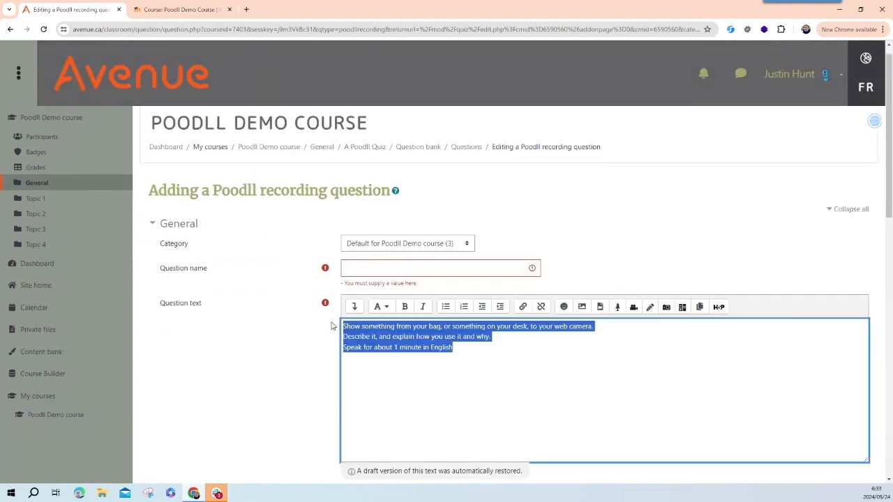
key(BackSpace)
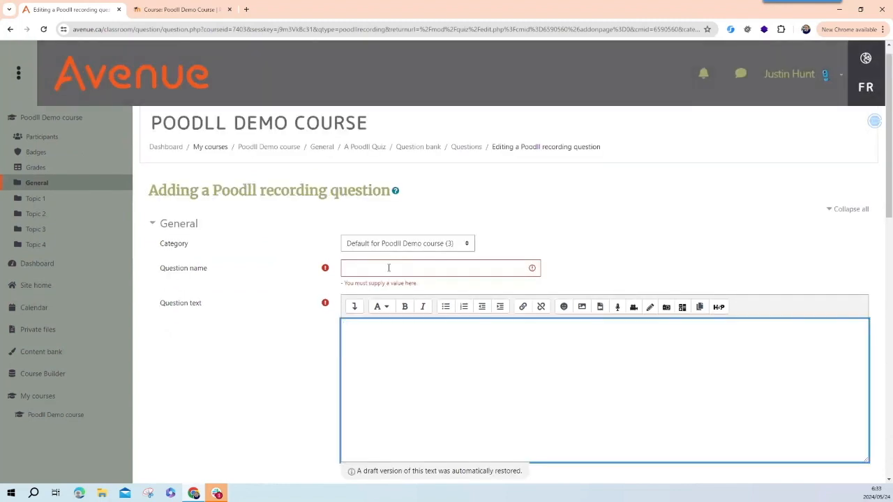
click(388, 267)
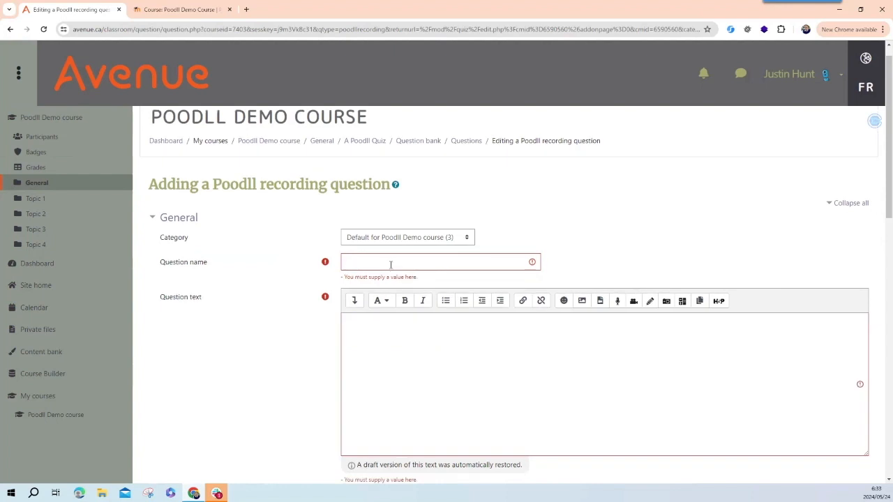
text(A whit)
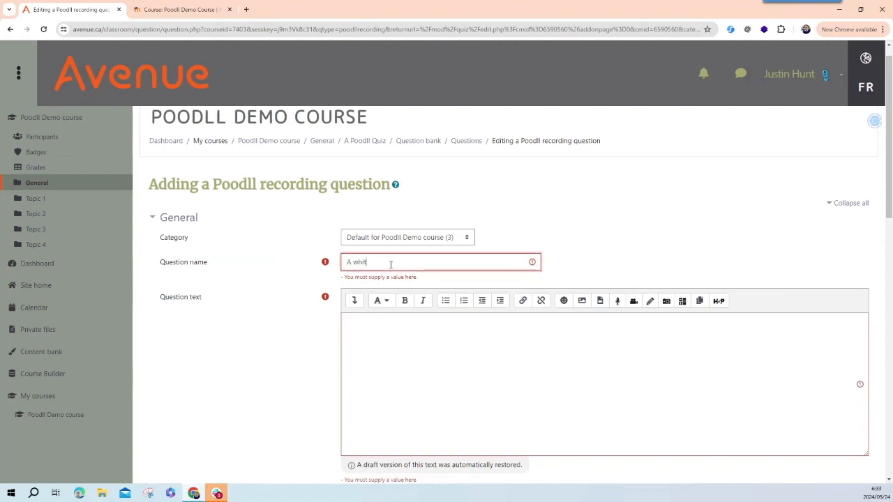
text(eboard question)
Write "Here are some audio instructions" as the question text, then record, upload and insert a short audio clip below it.
click(384, 334)
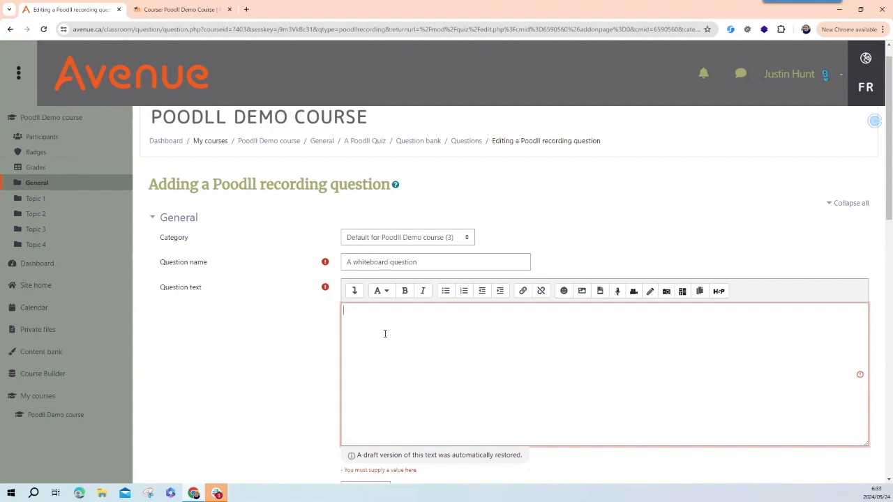
text(Here are some audio instructions)
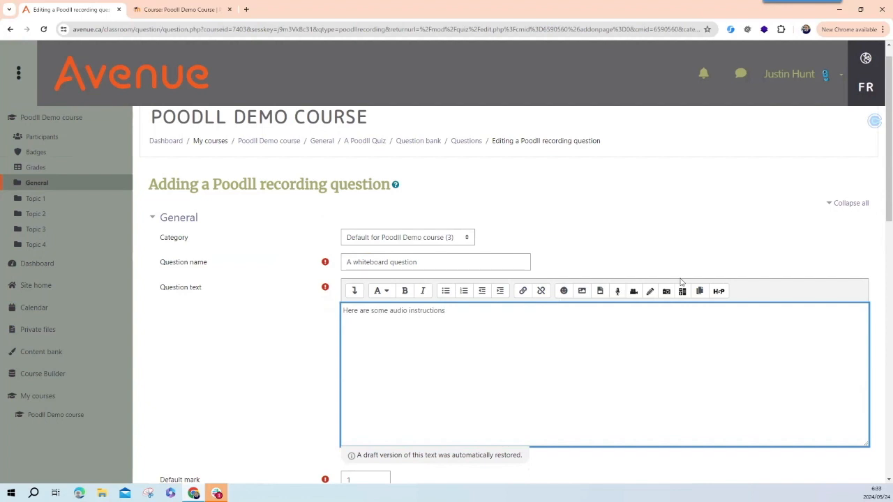
click(619, 292)
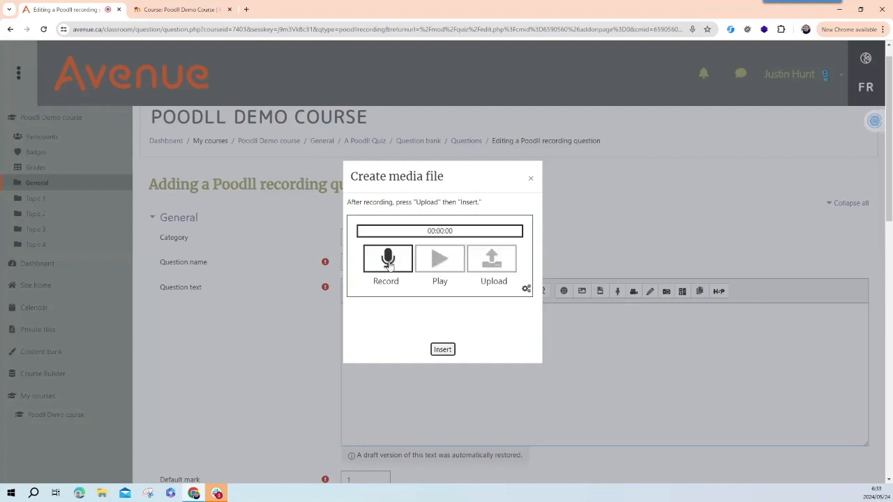
click(388, 262)
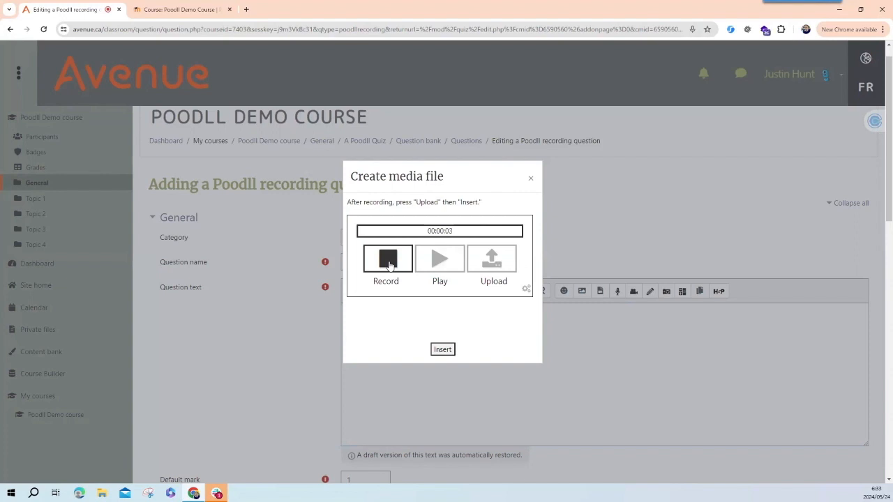
click(441, 260)
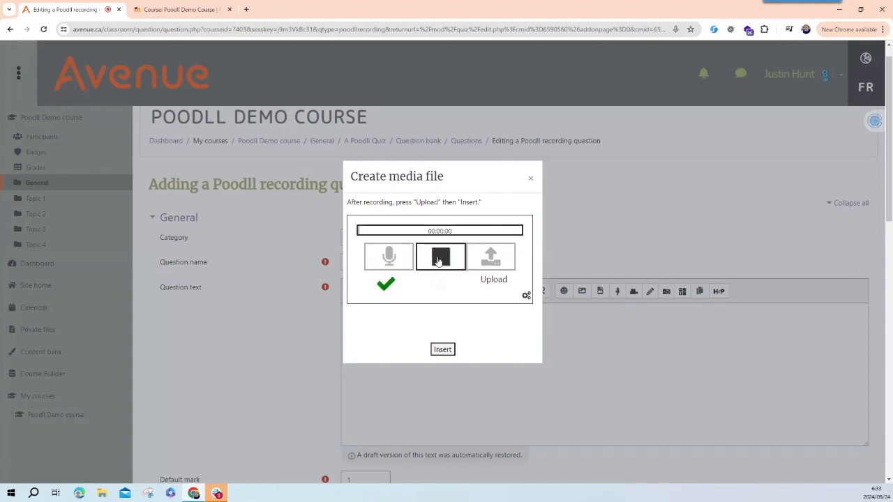
click(487, 260)
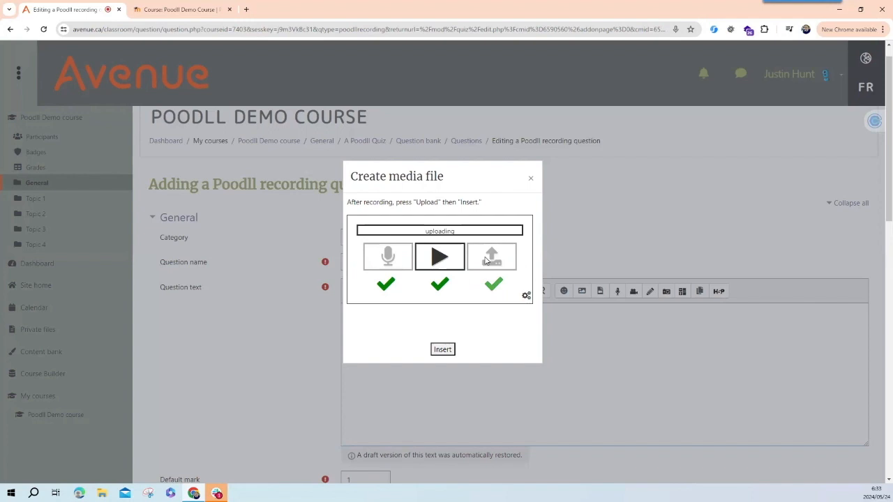
click(442, 349)
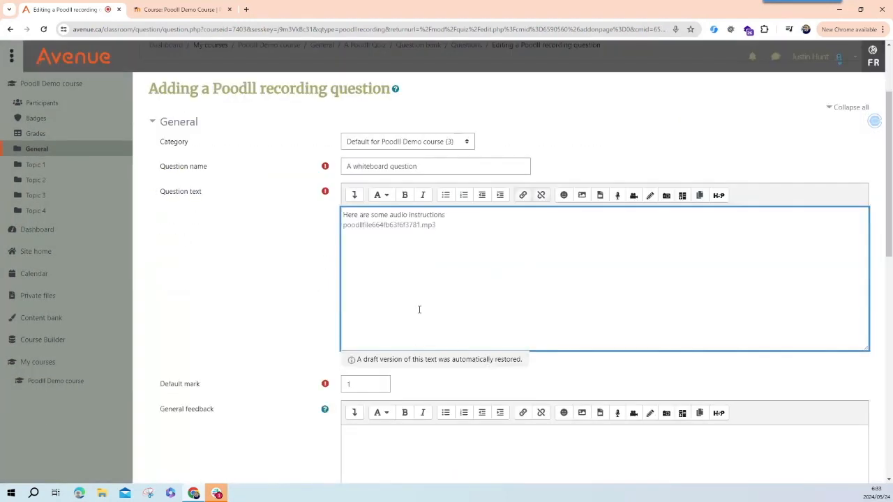
Set the response format to Whiteboard response and the whiteboard size to 500 x 500.
scroll(419, 309, down, 1)
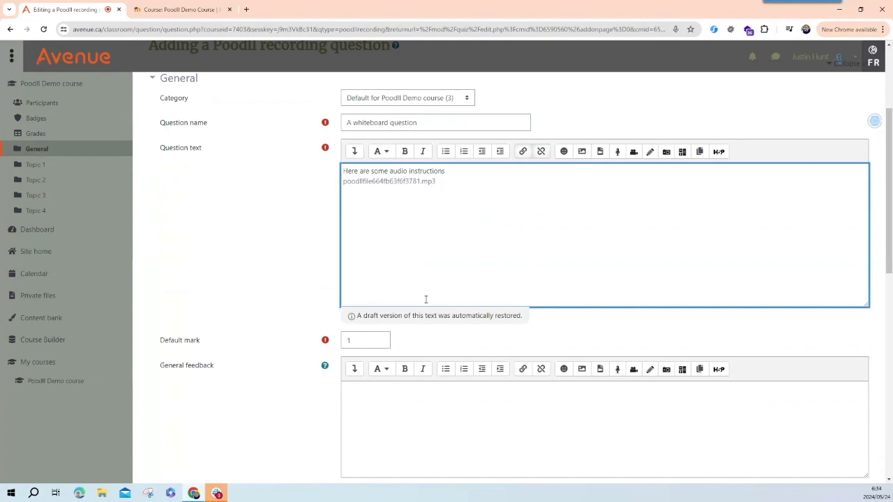
scroll(429, 293, down, 2)
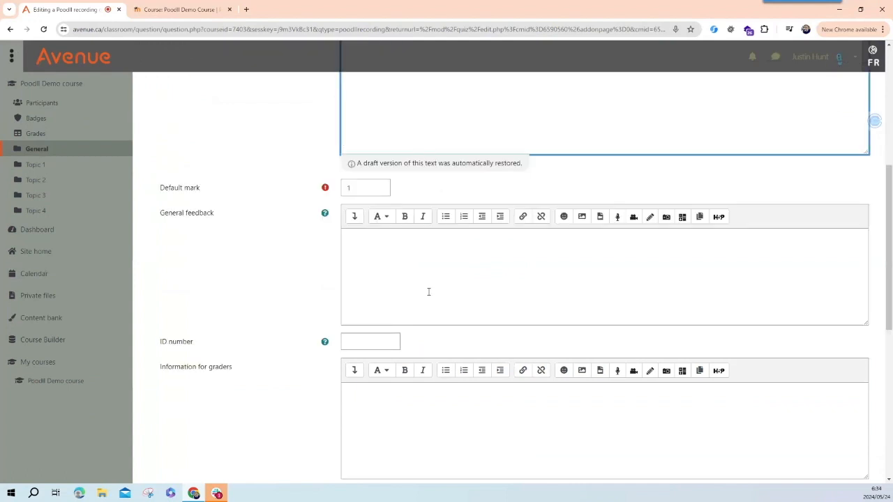
scroll(429, 292, down, 4)
click(393, 231)
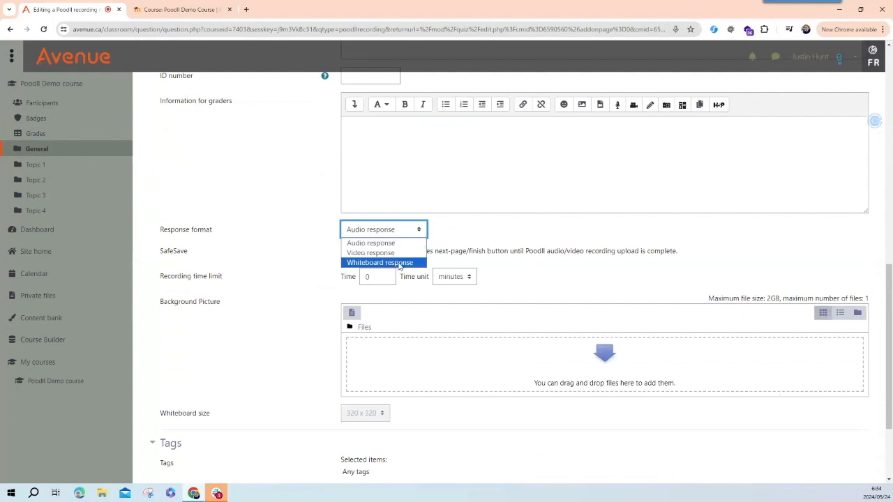
click(399, 263)
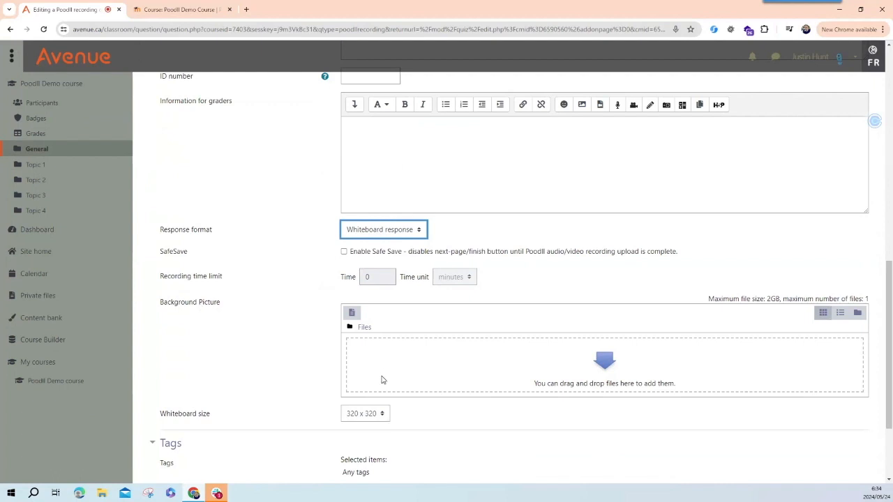
click(380, 414)
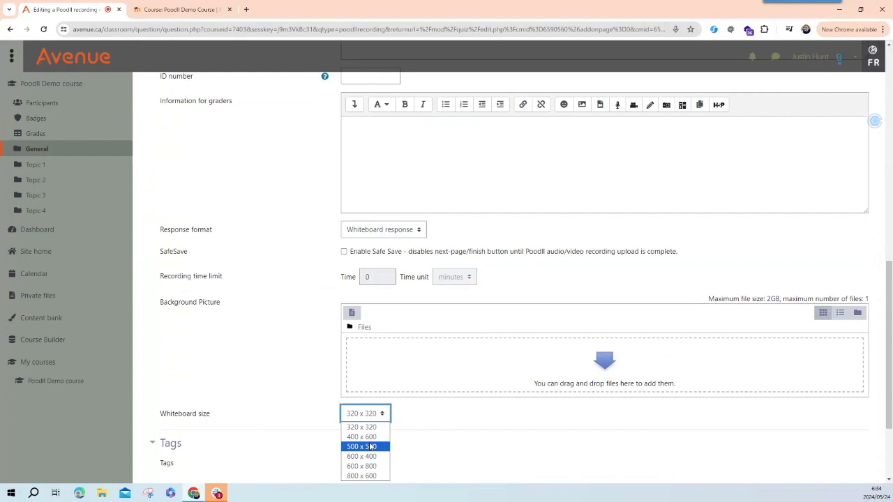
click(371, 445)
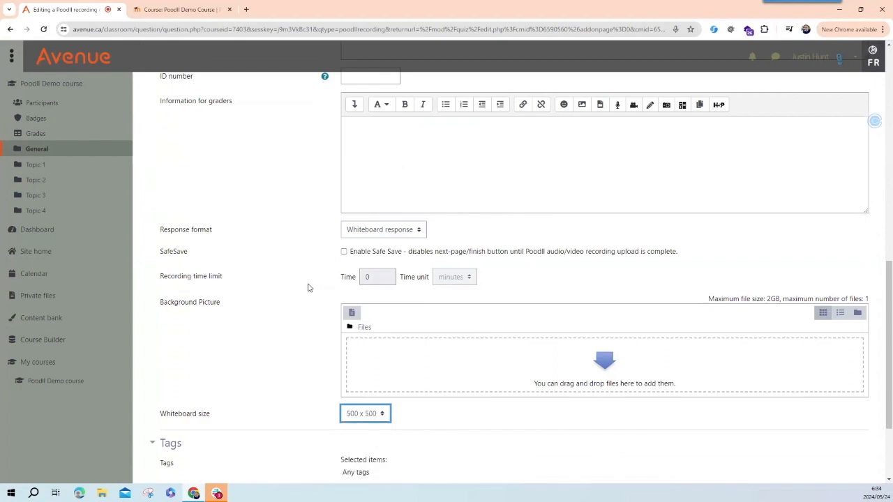
scroll(320, 288, down, 2)
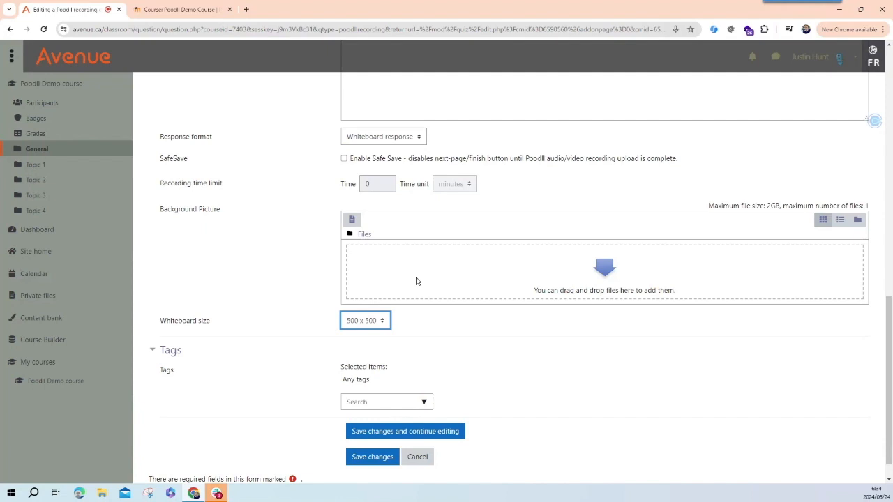
click(353, 222)
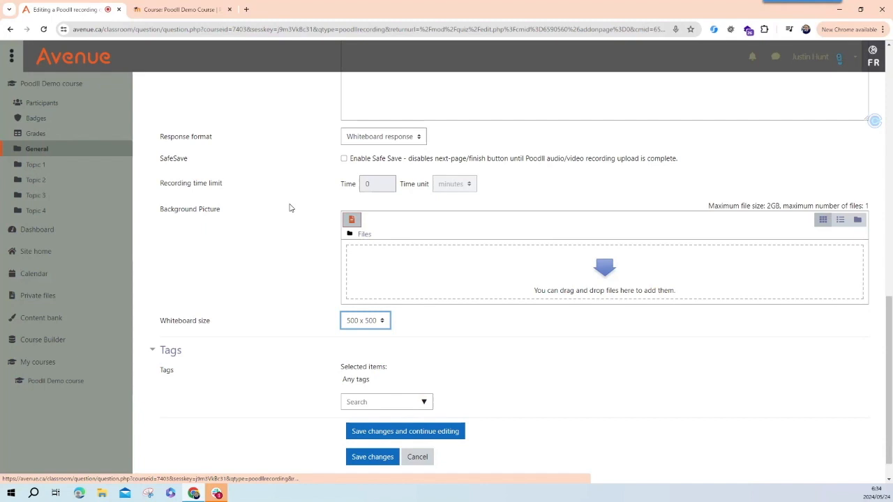
scroll(324, 301, down, 1)
scroll(544, 197, up, 1)
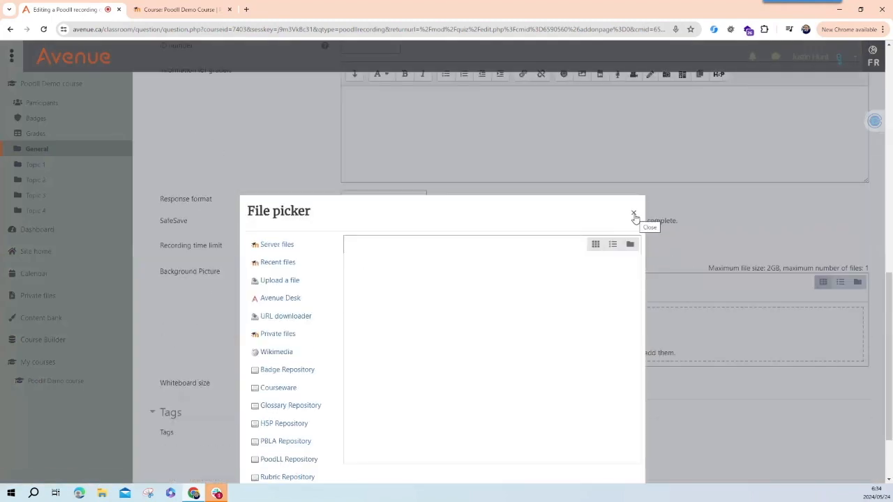
click(633, 215)
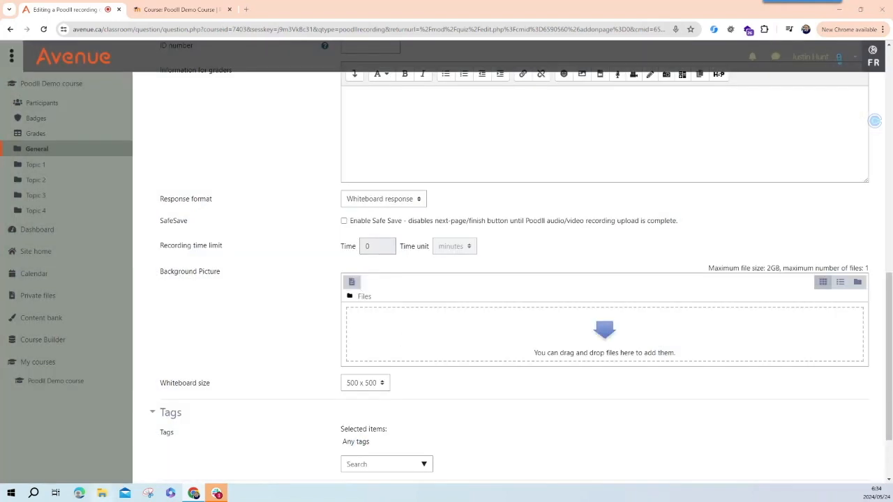
Add townmap.gif from the computer's Downloads folder as the background picture and save the question.
key(super+e)
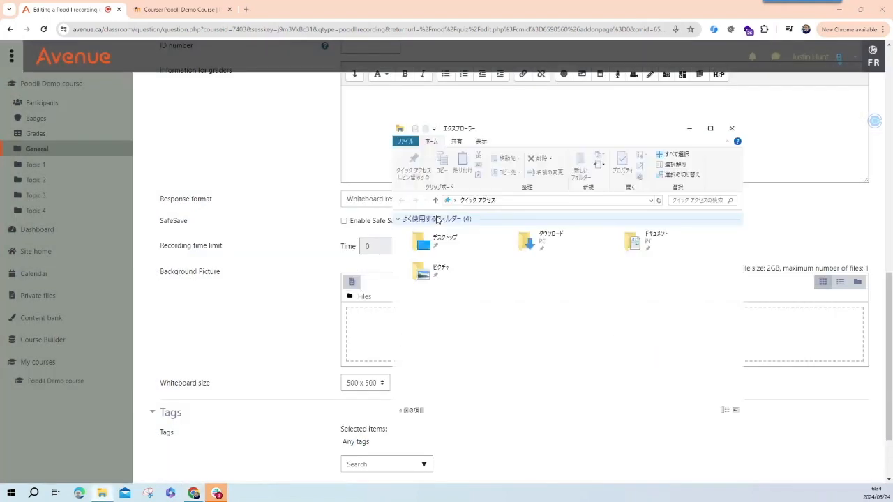
double_click(562, 241)
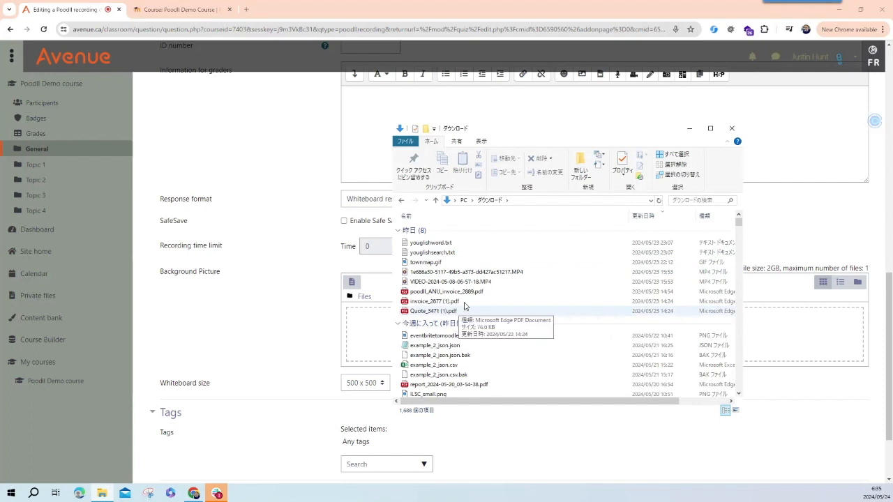
click(436, 265)
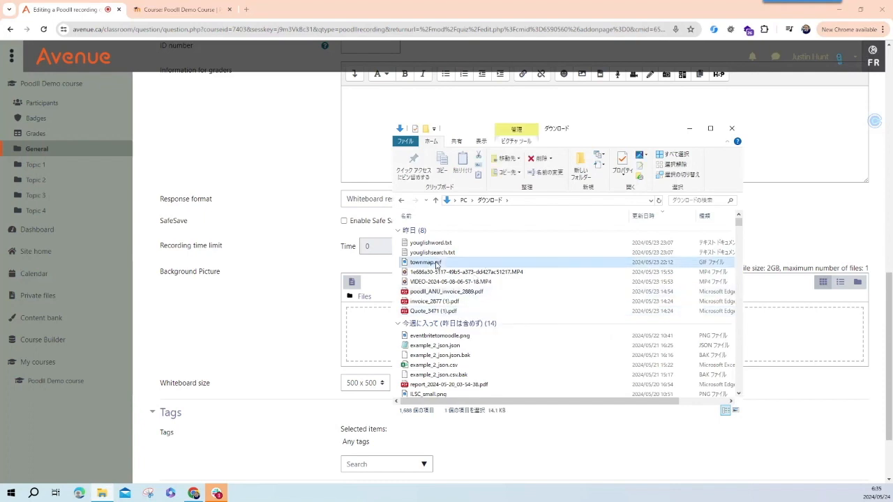
drag(437, 264, 371, 338)
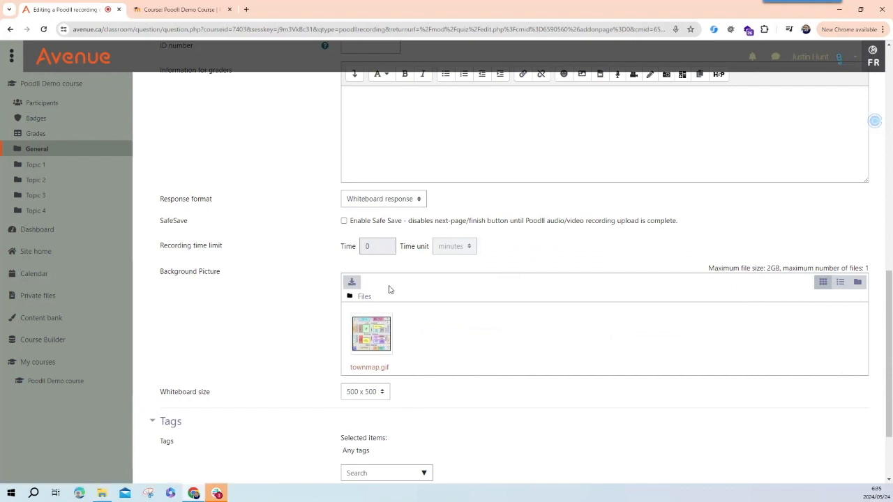
scroll(354, 396, down, 2)
click(374, 429)
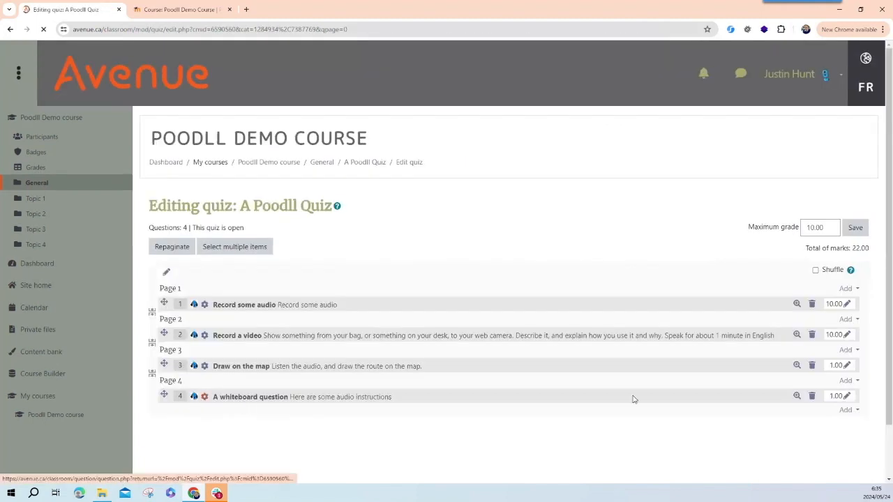
Preview "A whiteboard question" and examine its audio instructions and map whiteboard.
click(796, 397)
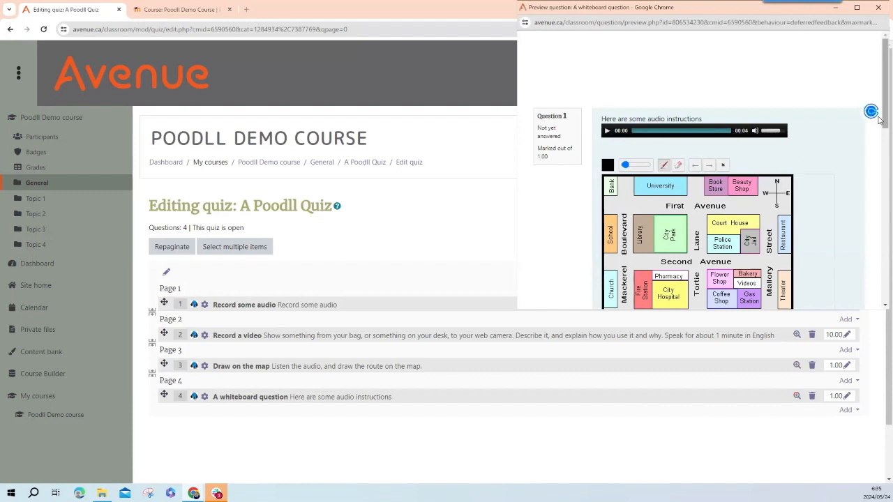
scroll(881, 138, down, 1)
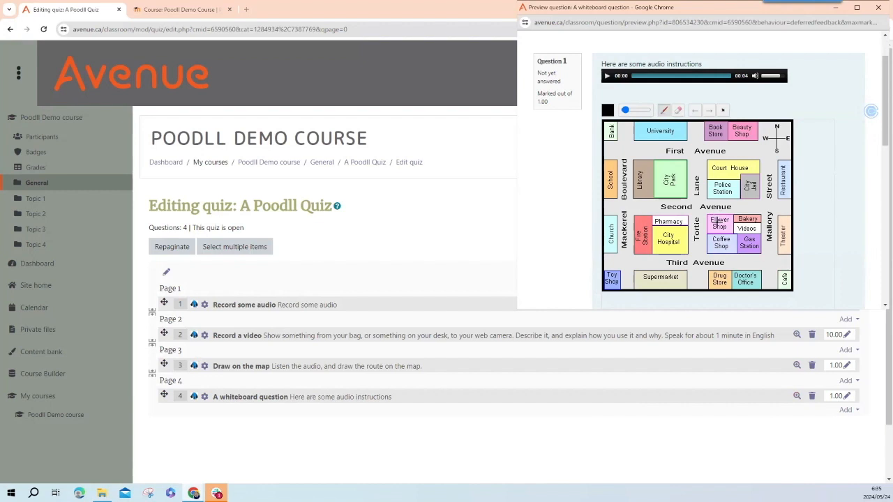
Try drawing on the whiteboard with strokes below the map and a freehand route from the Cafe to the Court House, and undo the route.
scroll(740, 252, down, 1)
mouse_move(748, 237)
mouse_down()
mouse_move(689, 225)
mouse_move(782, 217)
mouse_up()
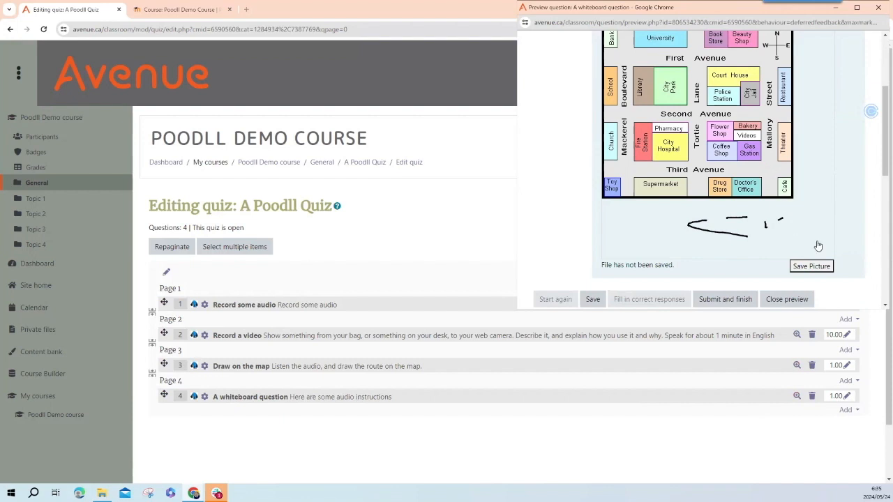
scroll(732, 185, up, 2)
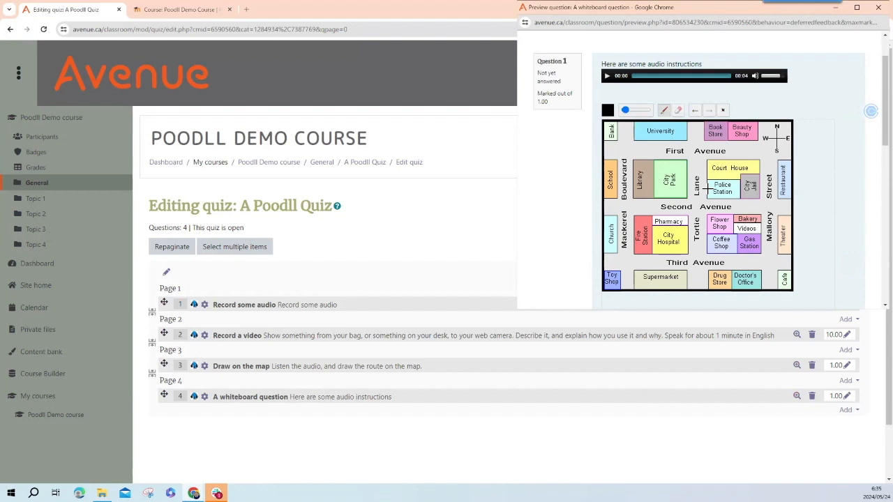
mouse_move(784, 270)
mouse_down()
mouse_move(702, 253)
mouse_move(670, 230)
mouse_move(734, 173)
mouse_up()
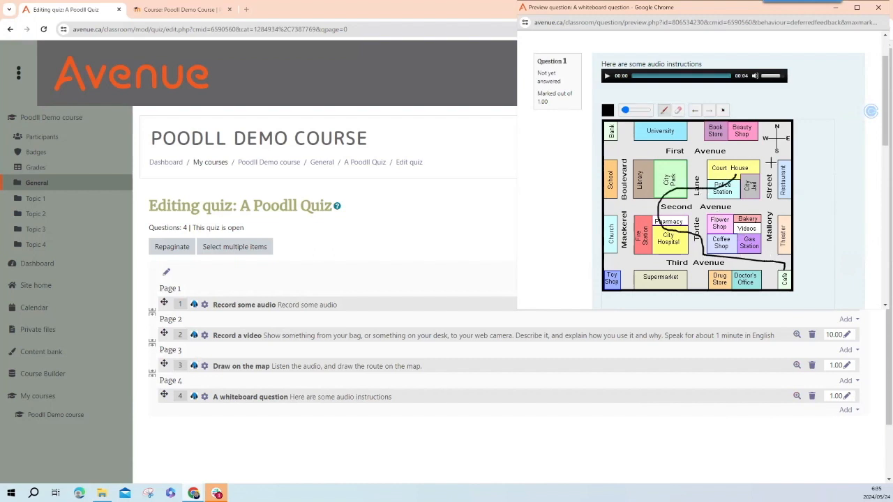
click(696, 112)
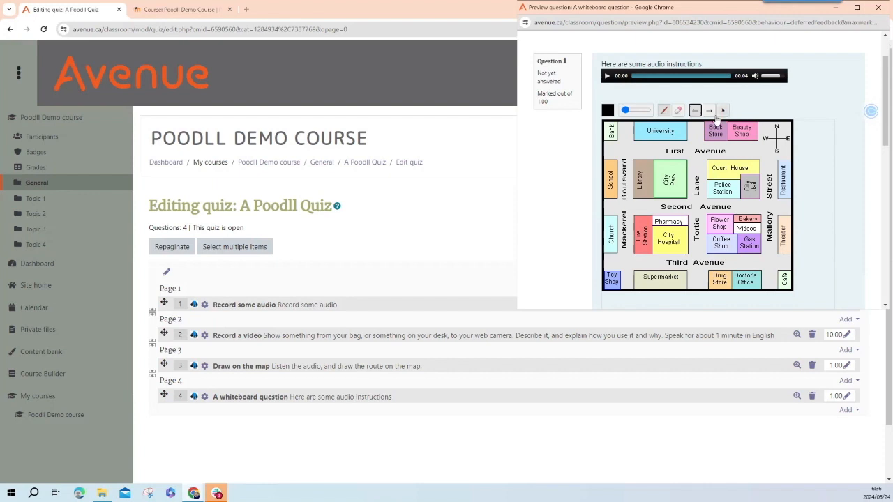
Check the whiteboard's pen colour choice, increase the brush thickness slightly, and leave the question preview without saving.
click(607, 113)
click(607, 112)
drag(627, 111, 634, 111)
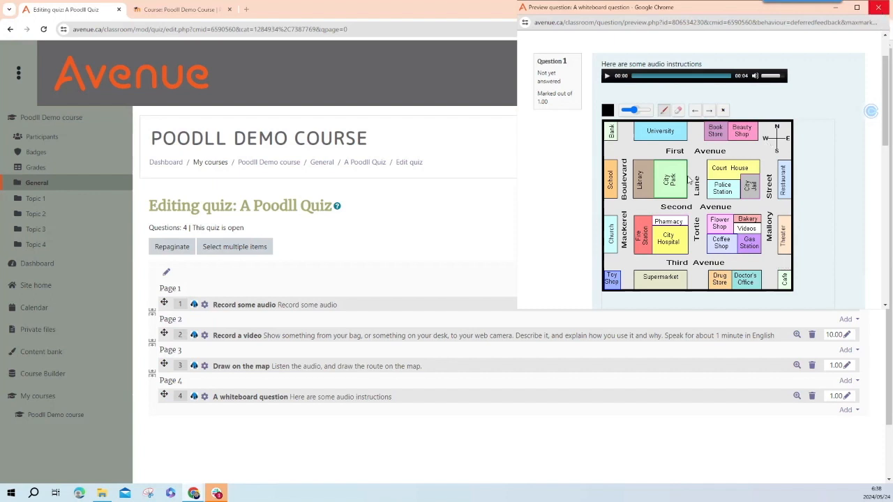
key(ctrl+w)
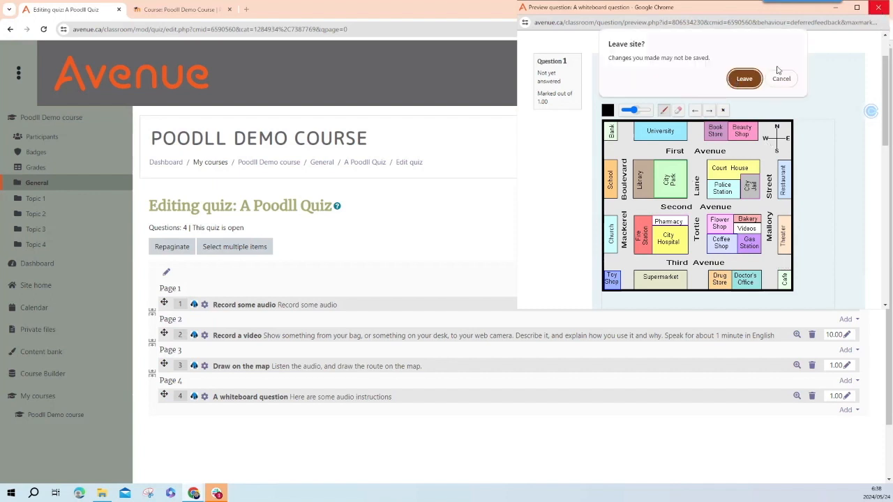
click(744, 78)
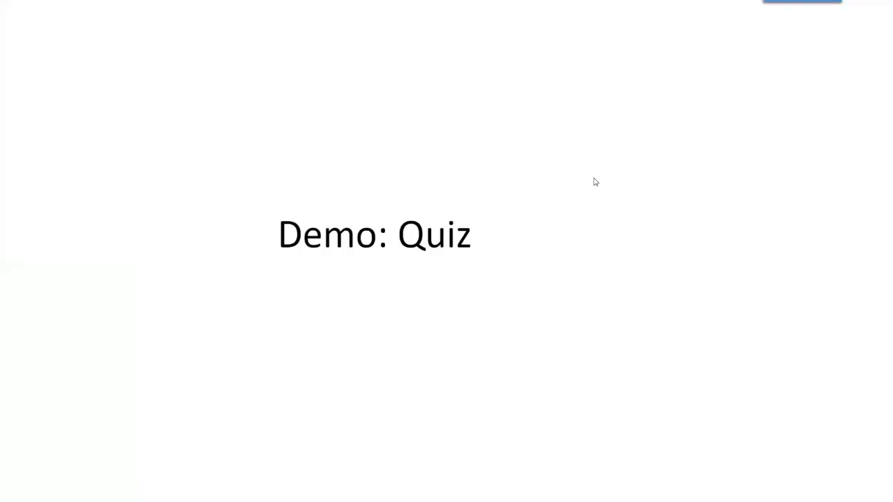
click(605, 255)
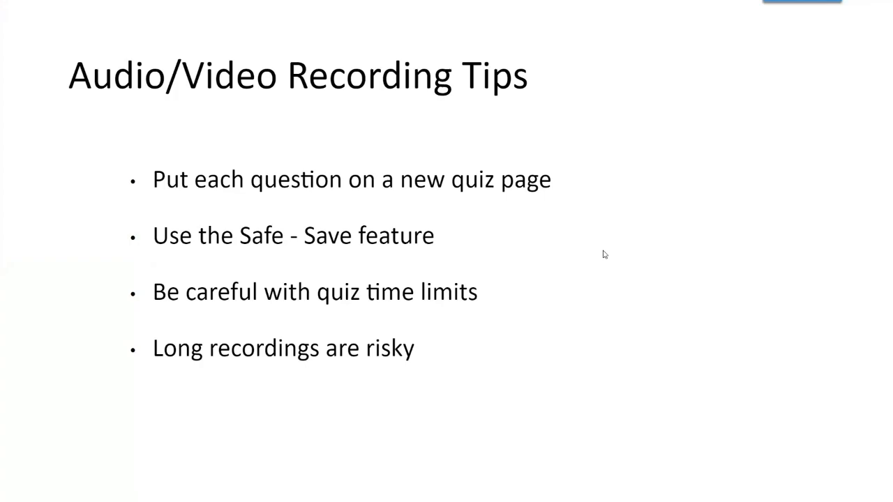
Switch to the browser and move the "Record a video" question onto Page 1 below "Record some audio".
key(alt+Tab)
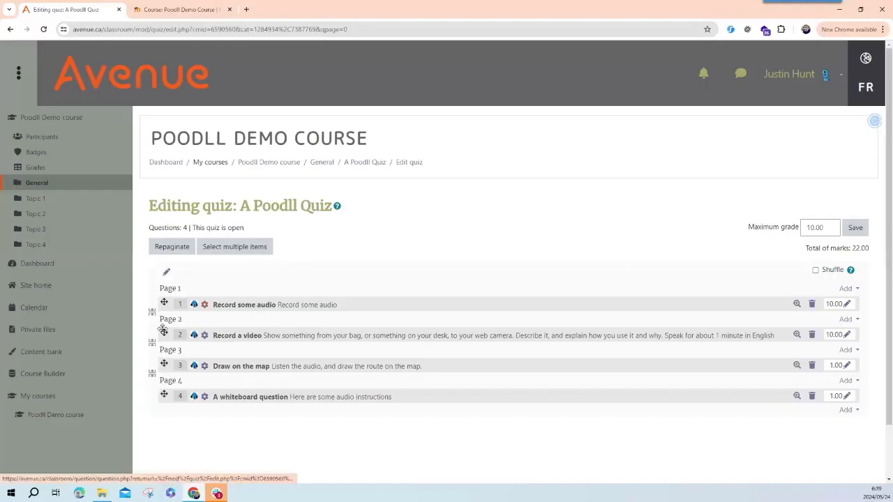
drag(164, 333, 168, 314)
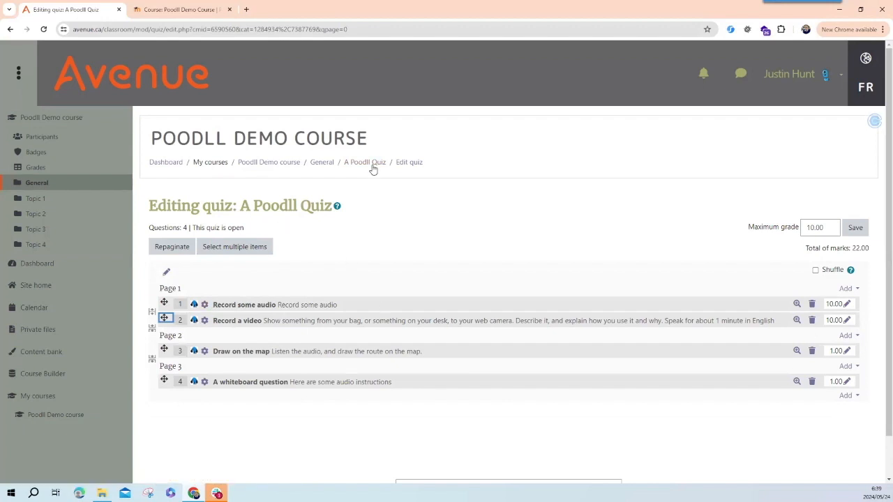
scroll(391, 307, down, 1)
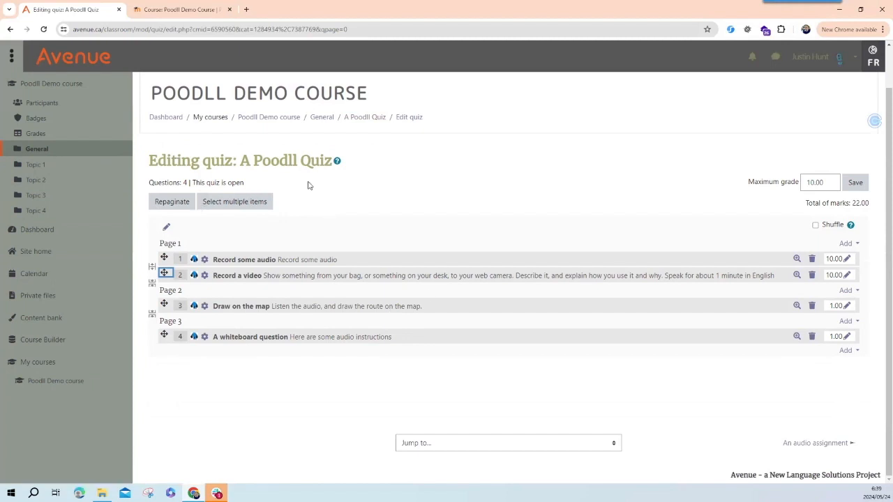
scroll(353, 169, up, 1)
Open A Poodll Quiz and start a preview attempt showing the audio and video recording questions on one page.
click(355, 165)
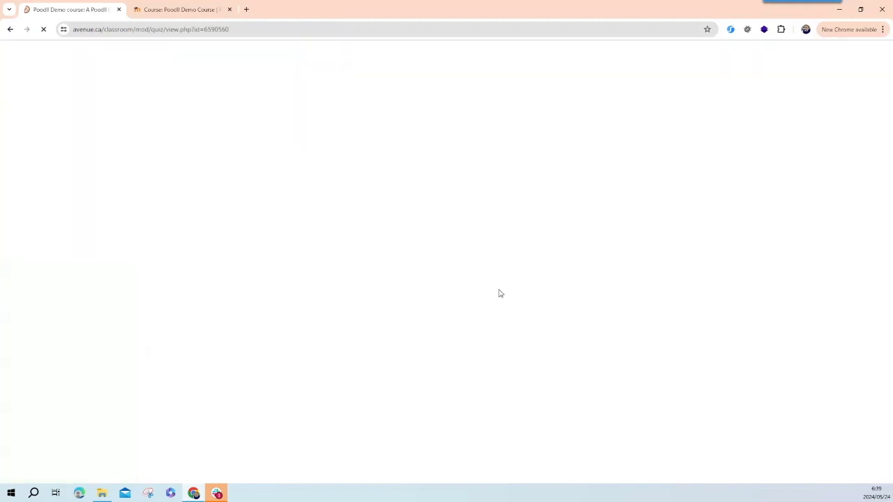
click(512, 300)
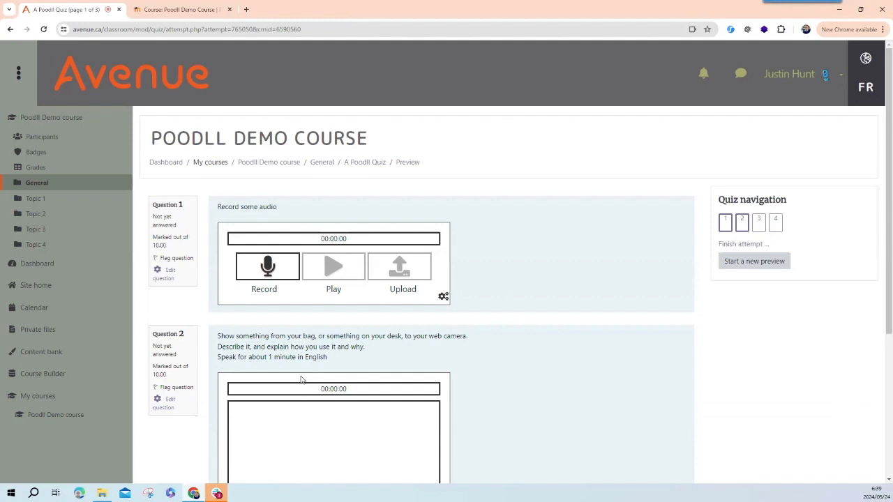
scroll(307, 370, down, 1)
scroll(313, 367, down, 2)
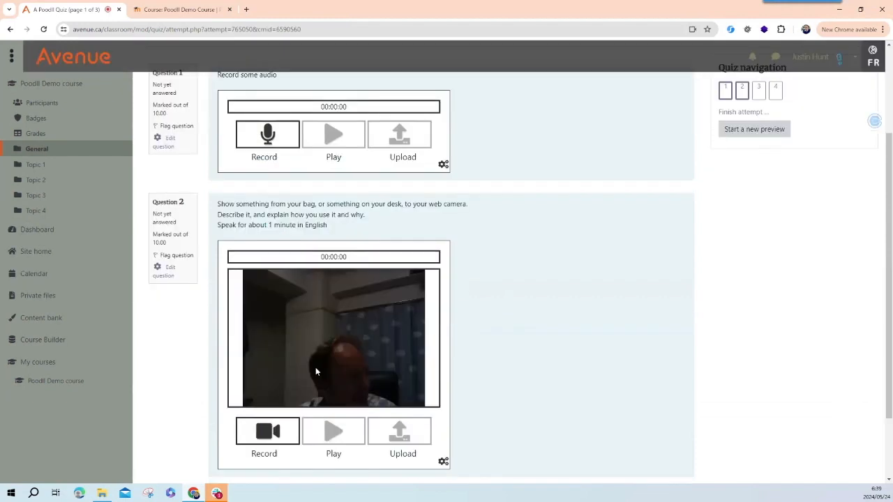
scroll(315, 368, up, 2)
Record a short audio answer for question 1 and play it back.
click(280, 231)
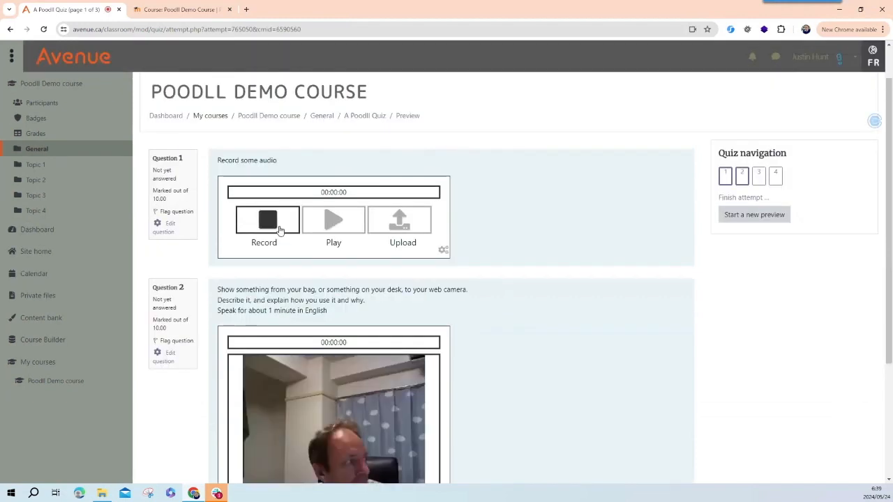
click(334, 220)
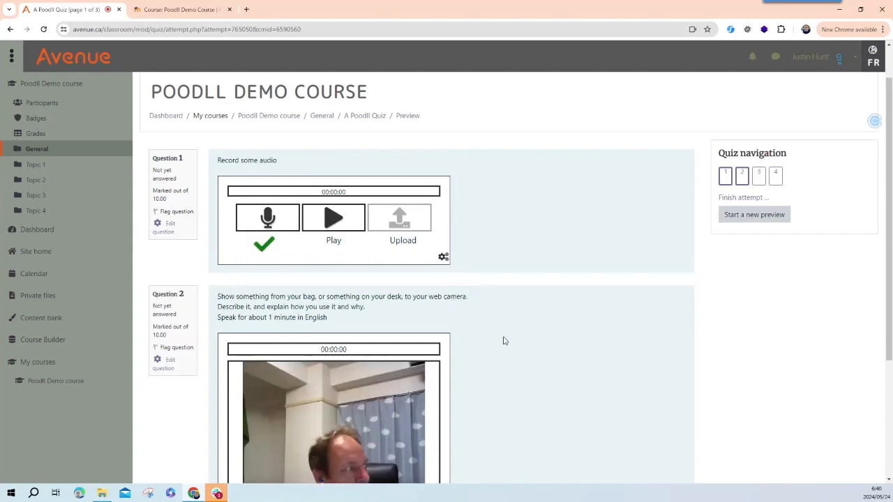
scroll(502, 342, down, 3)
scroll(677, 432, down, 1)
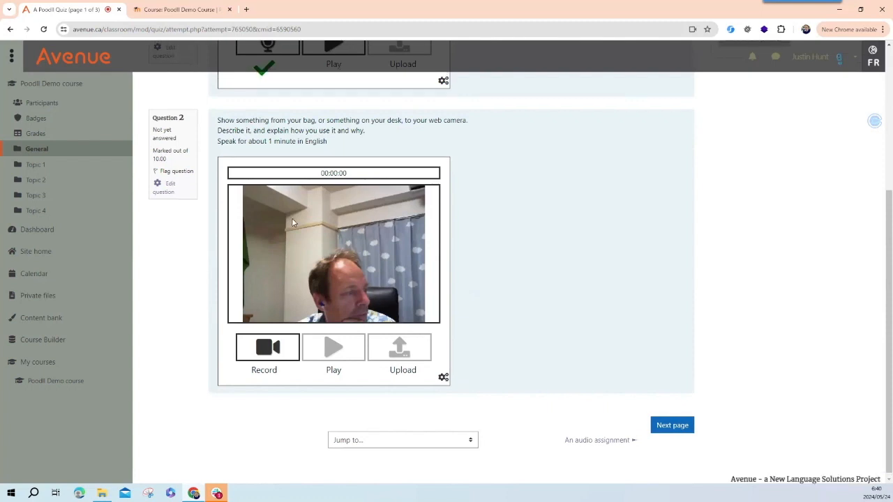
scroll(293, 218, up, 3)
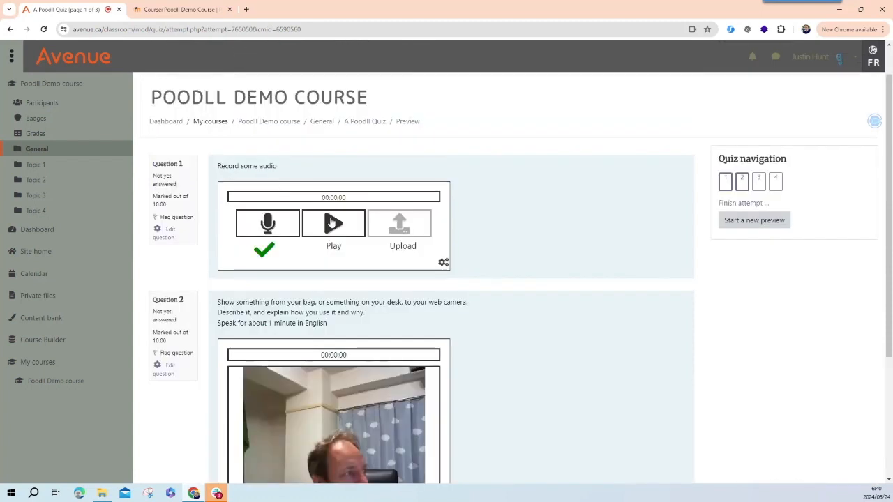
click(341, 226)
Examine the upload controls of the audio and video recorders and the page navigation on the first quiz page.
scroll(353, 234, down, 1)
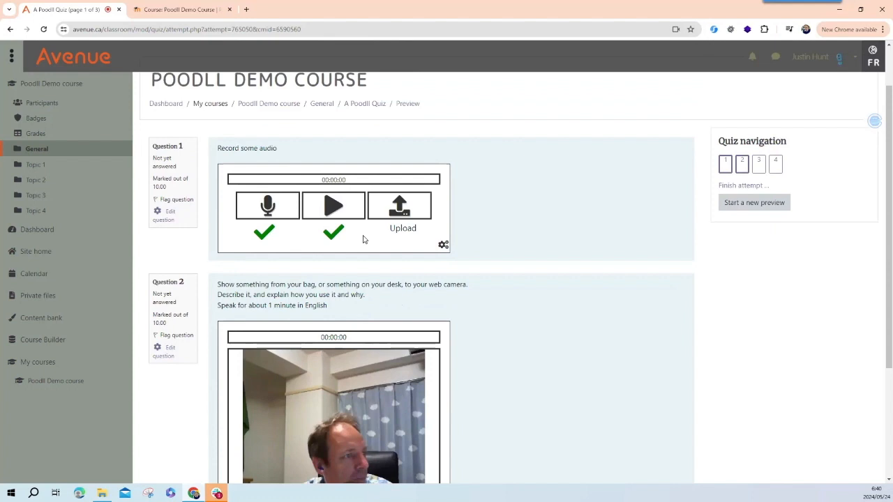
scroll(392, 306, down, 2)
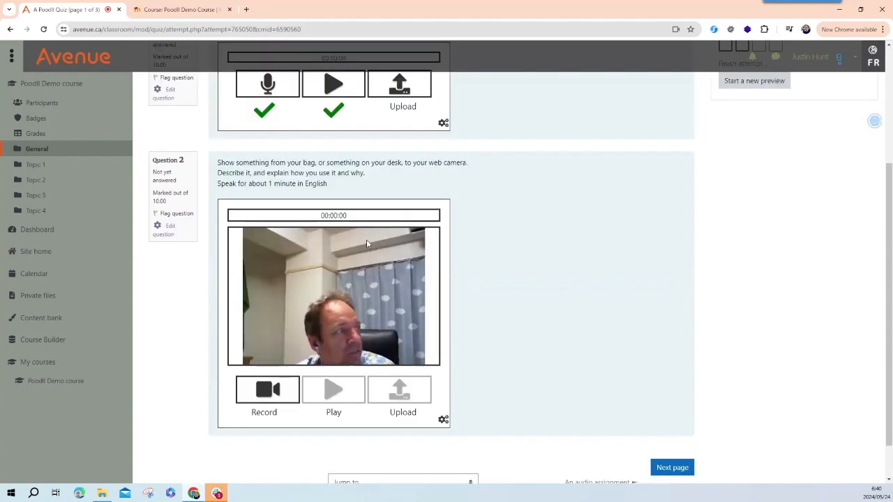
scroll(335, 224, up, 1)
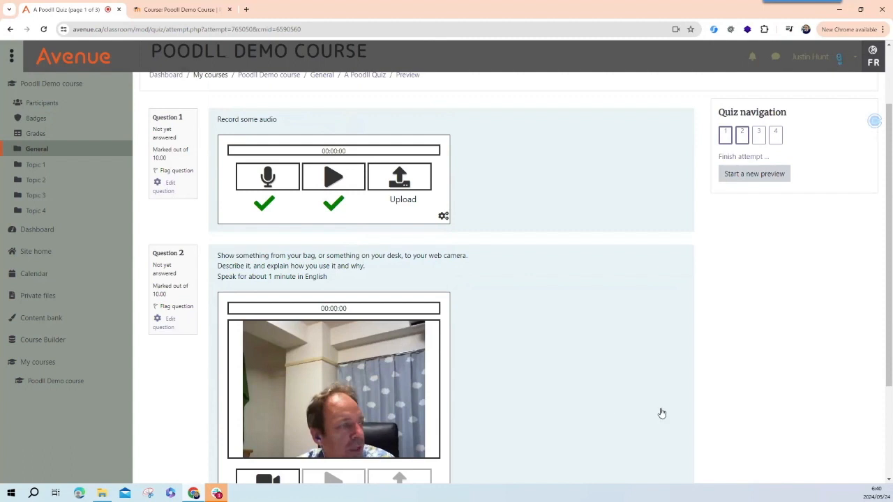
scroll(661, 412, down, 2)
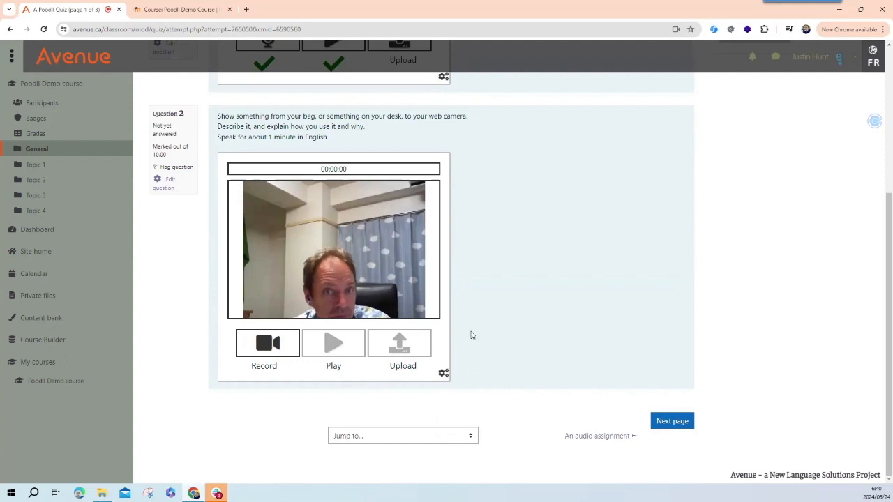
scroll(342, 230, up, 3)
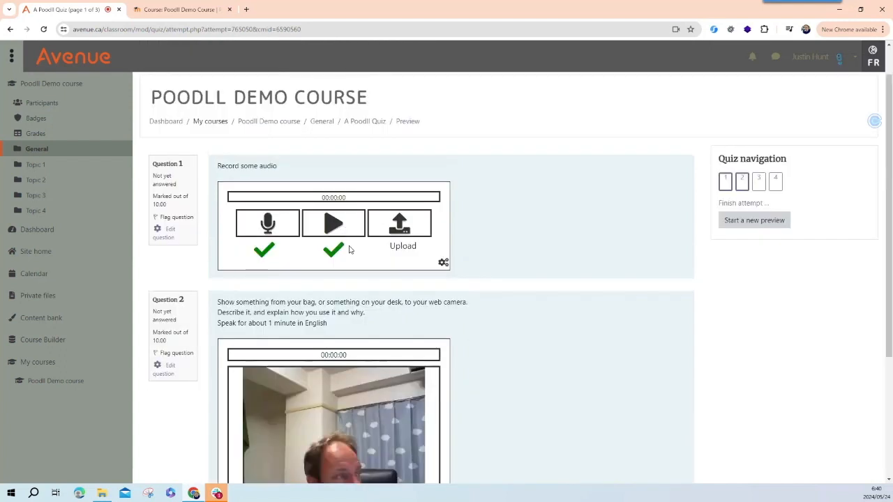
scroll(350, 248, down, 3)
scroll(645, 435, up, 1)
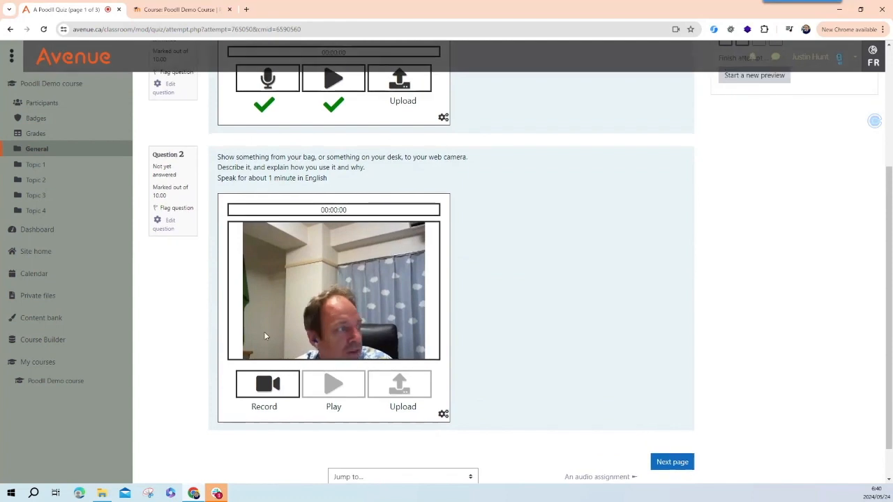
Open the "Record some audio" question for editing, review its Safe Save option, and cancel the edit.
scroll(264, 336, up, 3)
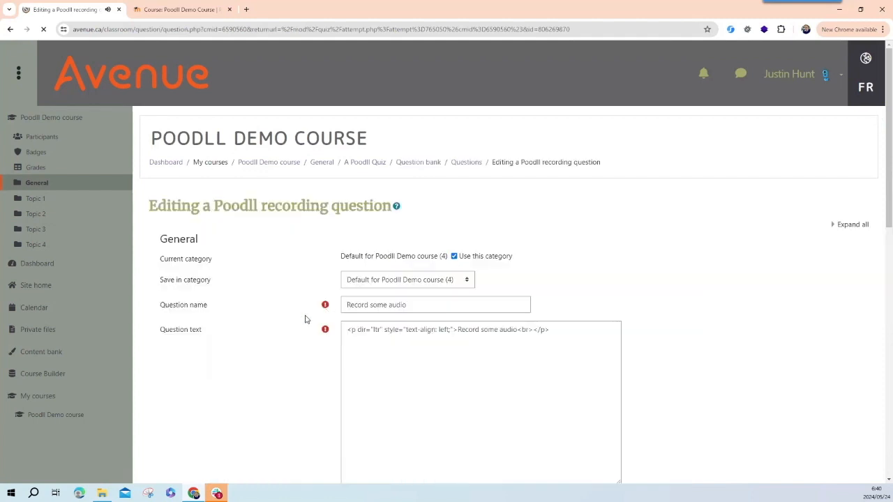
scroll(305, 320, down, 5)
scroll(299, 319, down, 3)
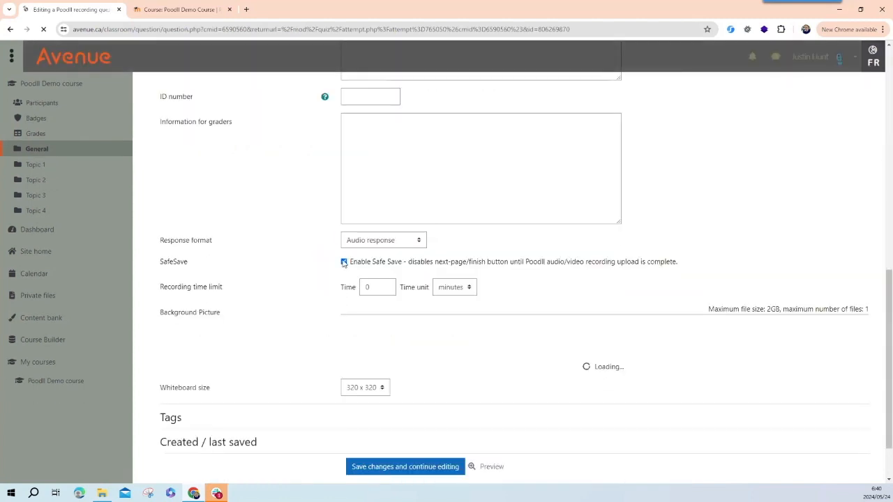
scroll(382, 377, down, 2)
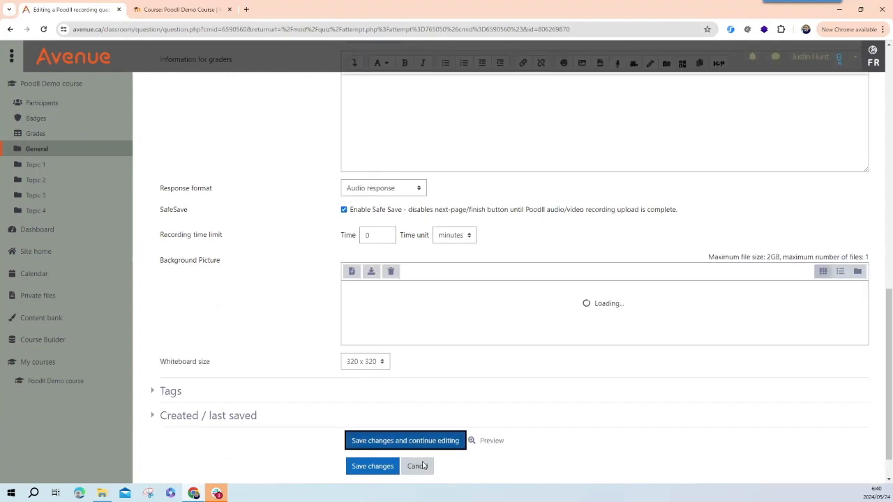
click(419, 466)
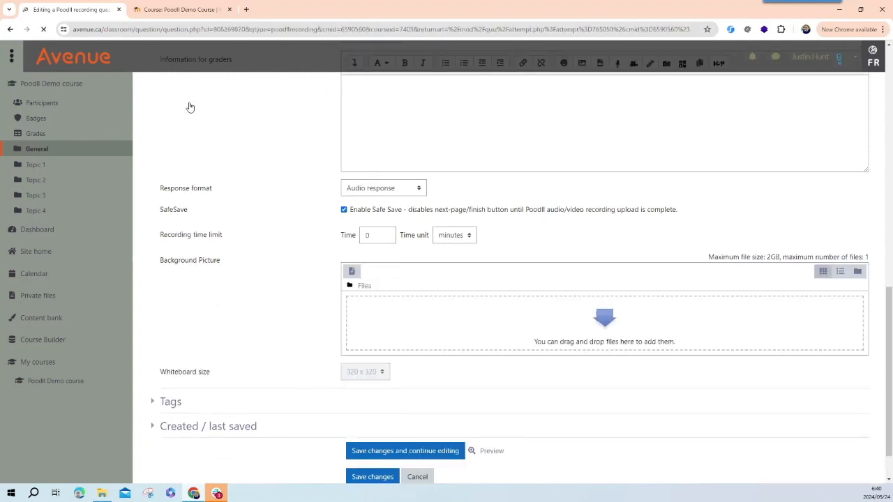
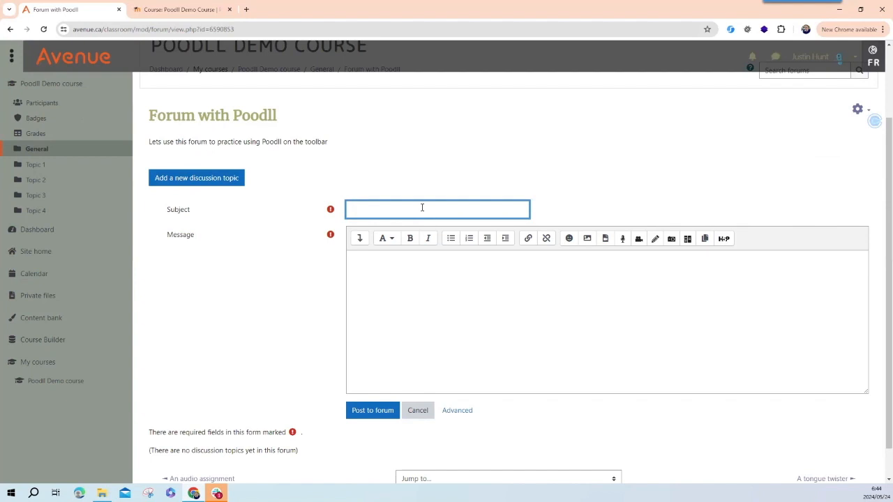
Enter "toolbar testi 1" as the discussion subject in Forum with Poodll, and record, upload and insert a short audio clip in the message.
text(r testi 1)
click(655, 252)
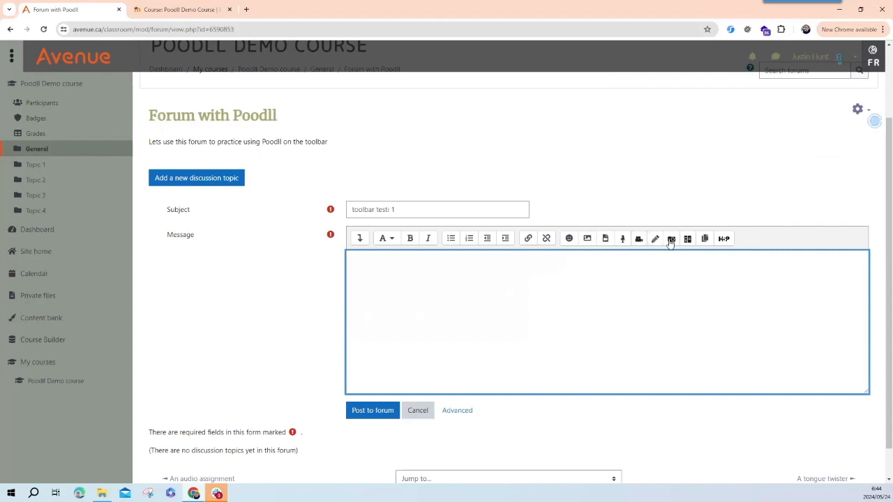
click(625, 241)
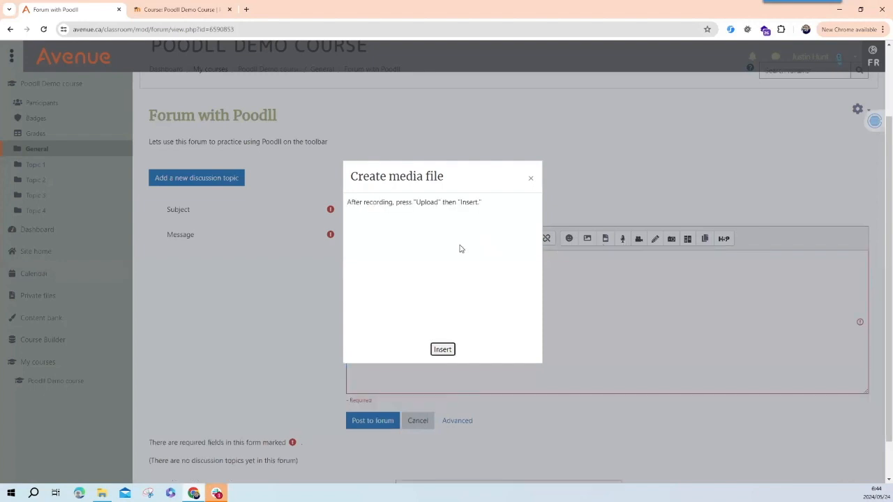
click(394, 259)
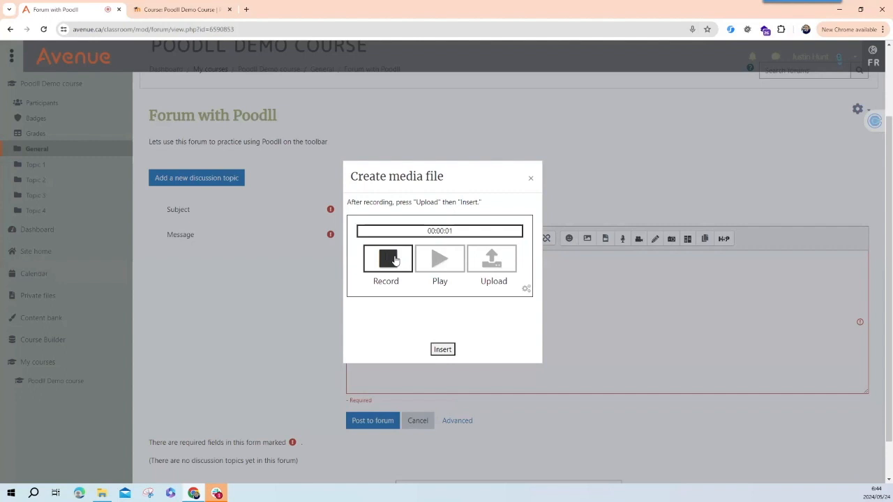
click(394, 260)
click(443, 267)
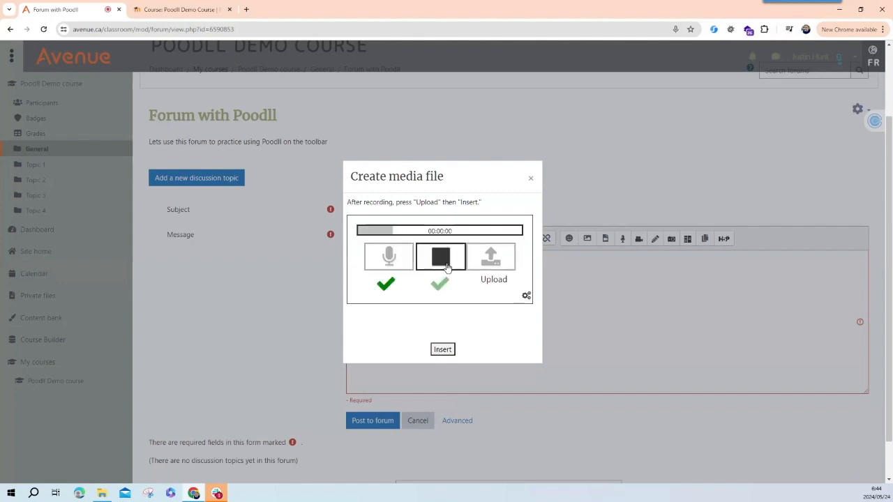
click(492, 265)
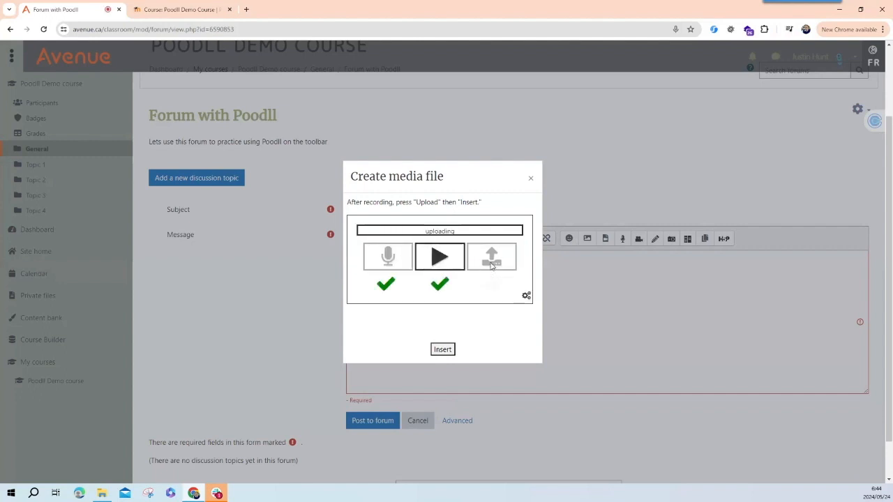
click(453, 348)
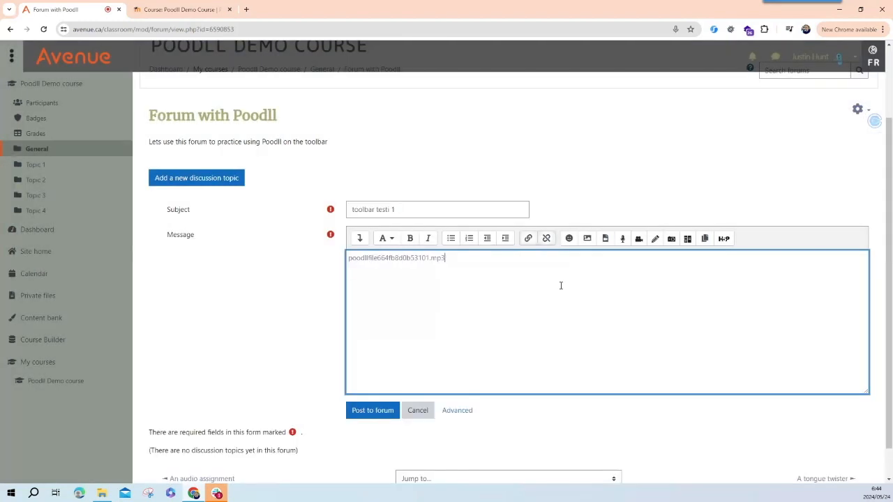
Record a video clip of about 2 seconds, upload it, and insert it below the audio in the message.
click(637, 239)
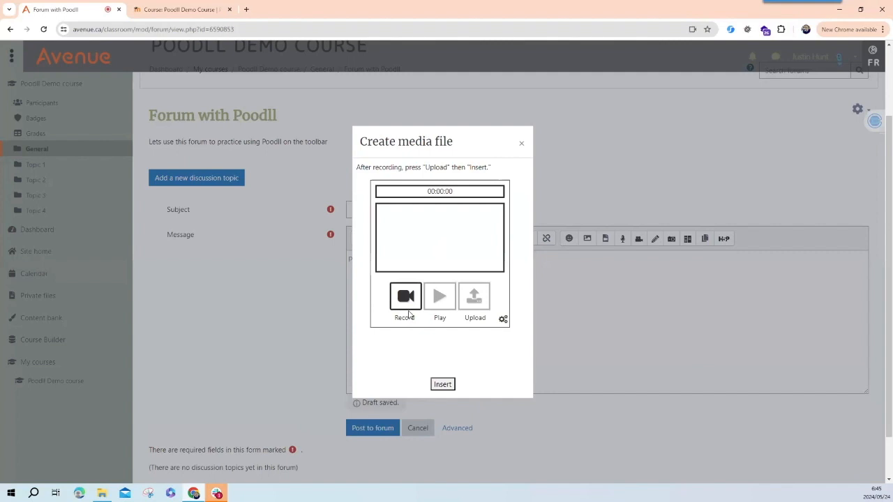
click(408, 311)
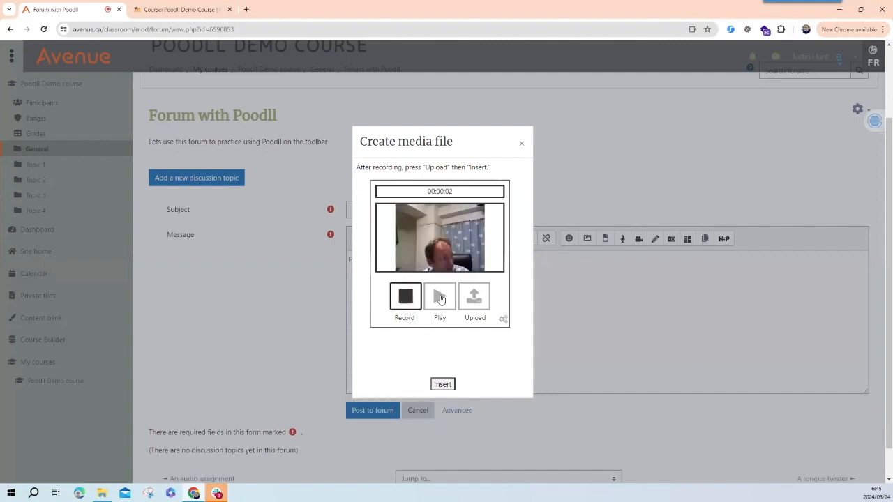
click(441, 299)
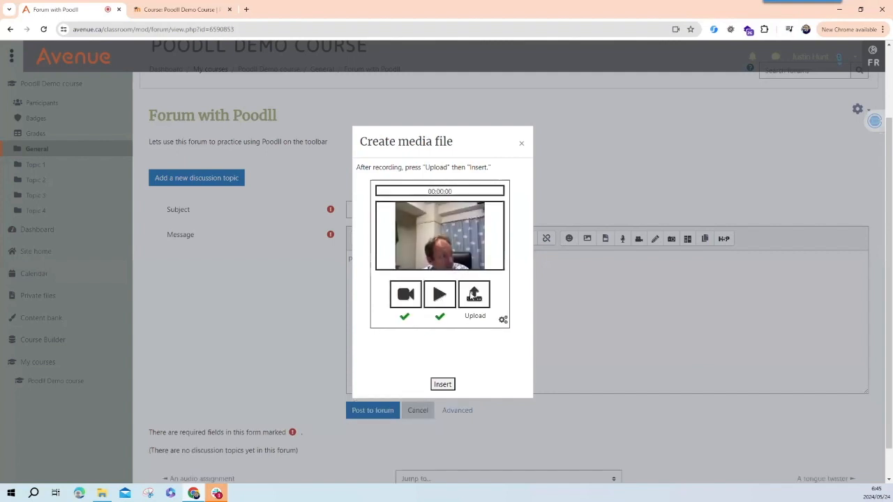
click(474, 295)
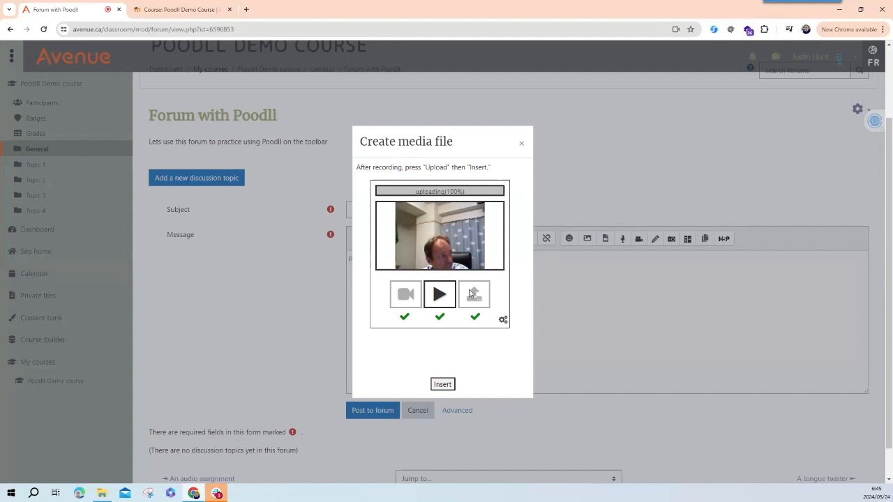
click(442, 385)
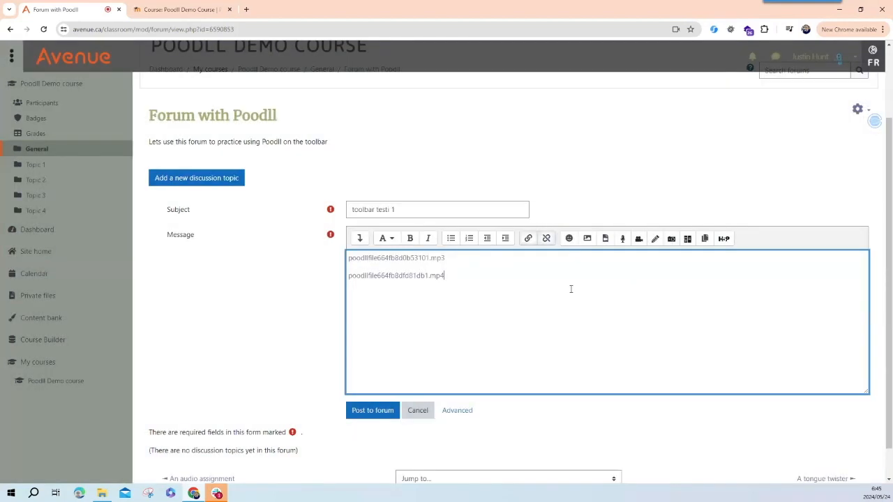
Draw a black stick figure with a face on the drawing board, save the picture, and insert it below the video.
key(Return)
click(655, 239)
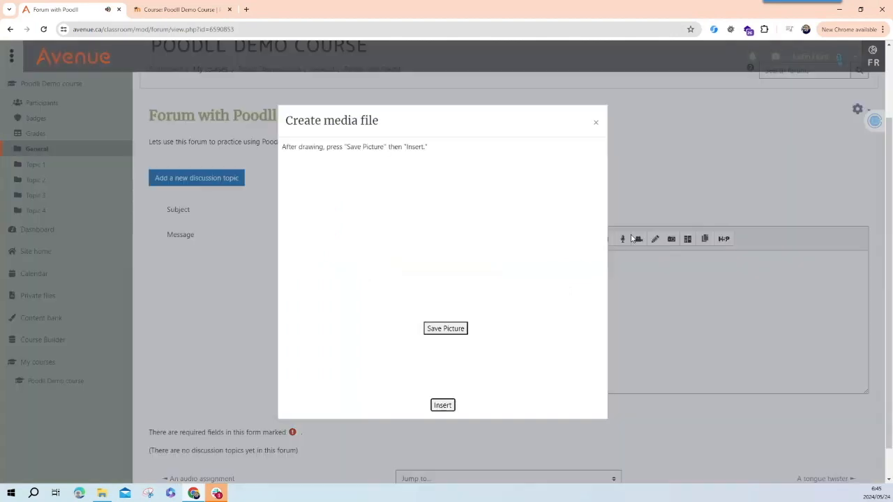
drag(386, 217, 385, 217)
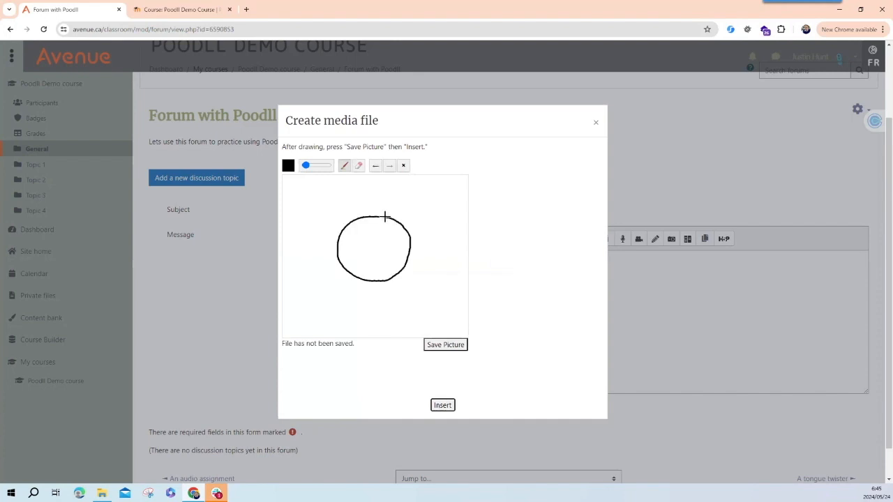
mouse_move(363, 236)
mouse_down()
mouse_move(370, 231)
mouse_move(378, 245)
mouse_move(363, 265)
mouse_up()
mouse_move(368, 281)
mouse_down()
mouse_move(371, 302)
mouse_move(386, 297)
mouse_move(365, 318)
mouse_move(389, 318)
mouse_up()
click(447, 347)
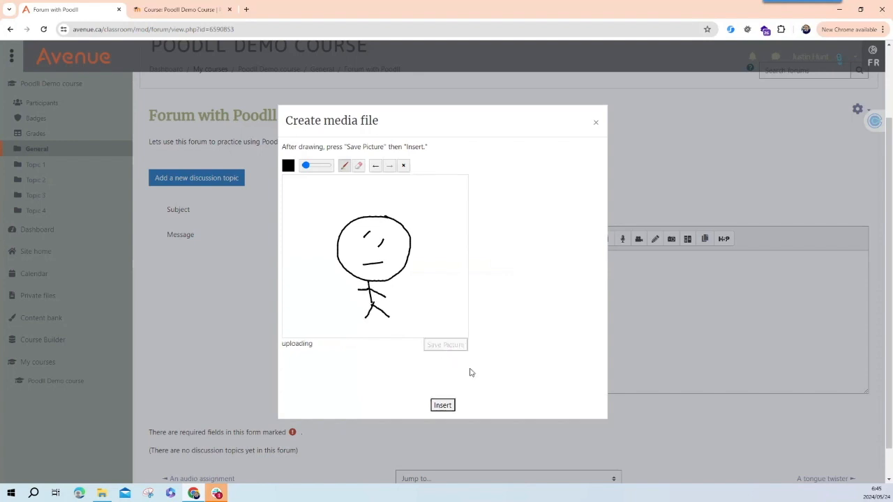
click(442, 406)
Resize the inserted stick figure drawing to a width of 150 with Auto size on.
scroll(579, 331, down, 2)
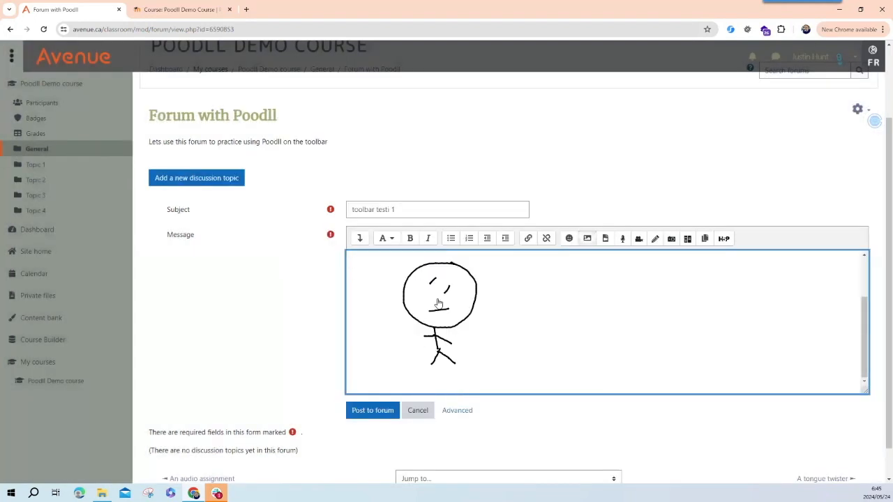
click(456, 307)
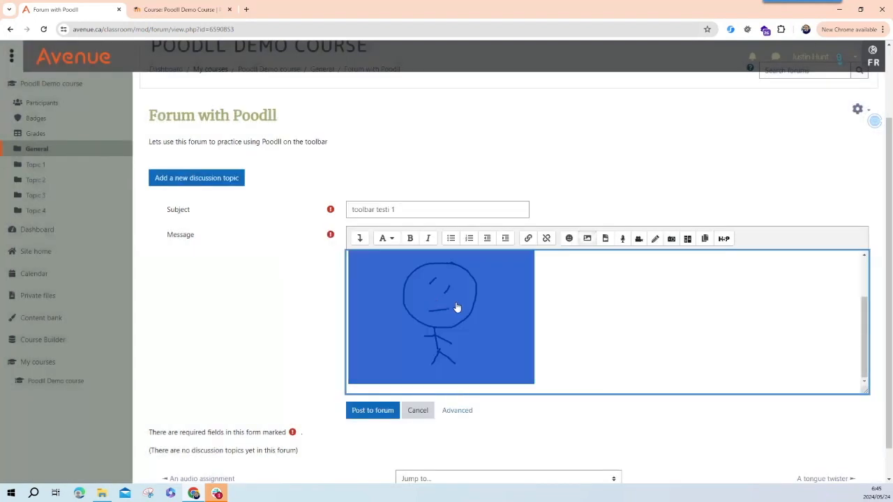
click(587, 239)
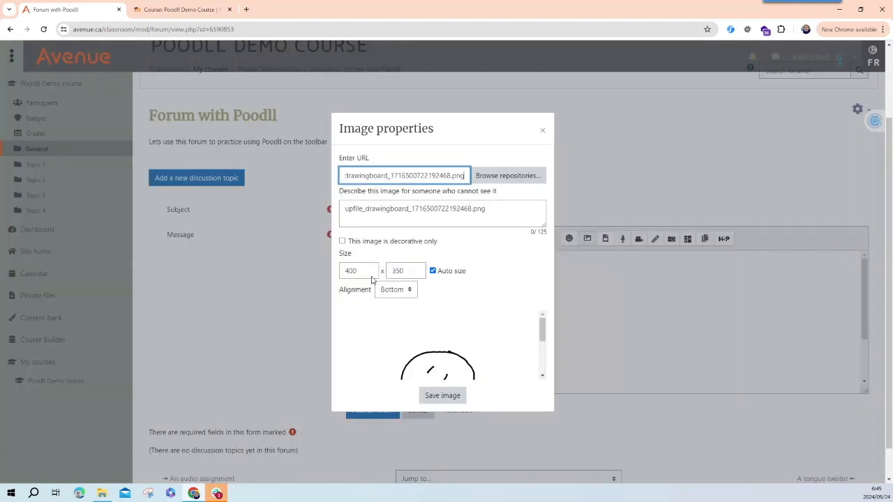
drag(358, 271, 325, 272)
text(150)
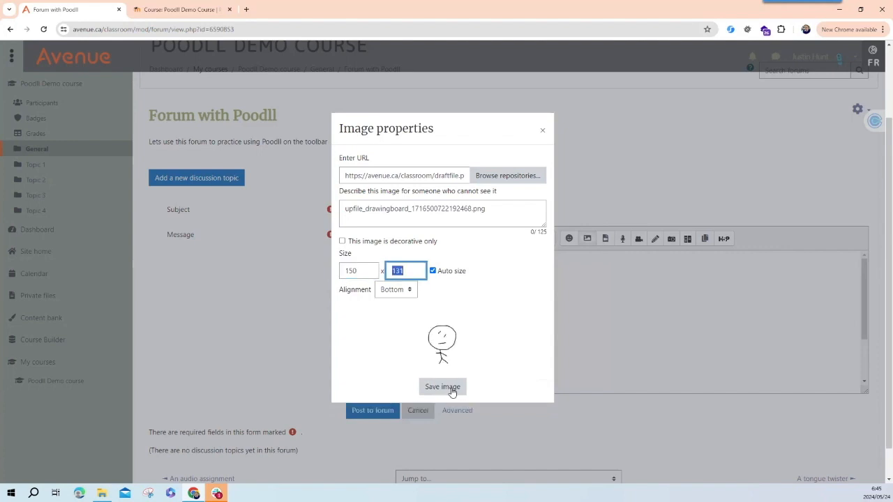
click(452, 388)
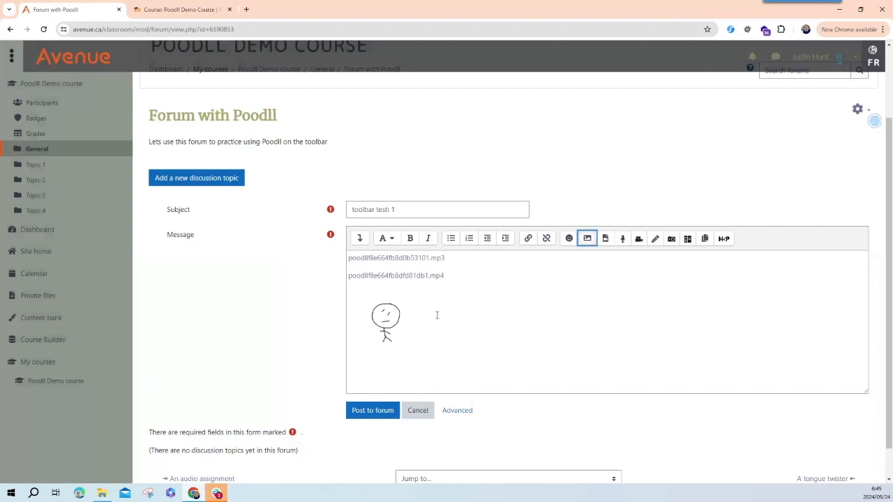
Take a webcam picture and insert it in the message below the drawing.
click(437, 315)
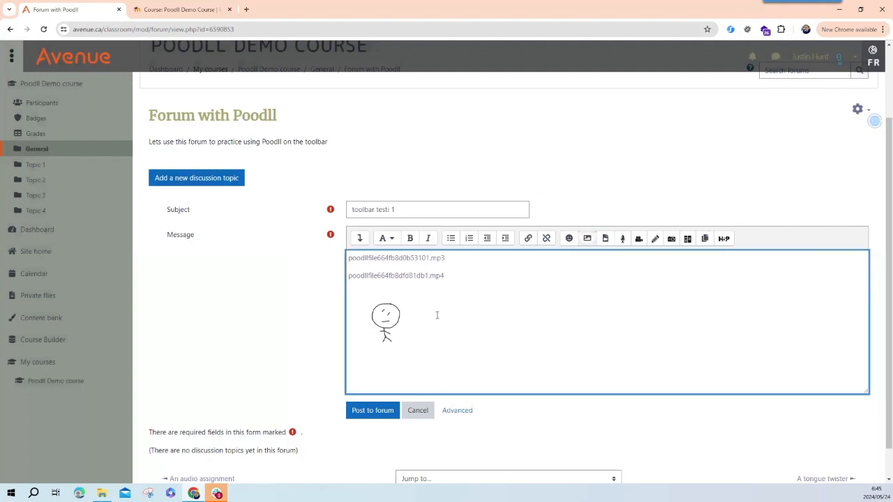
click(671, 240)
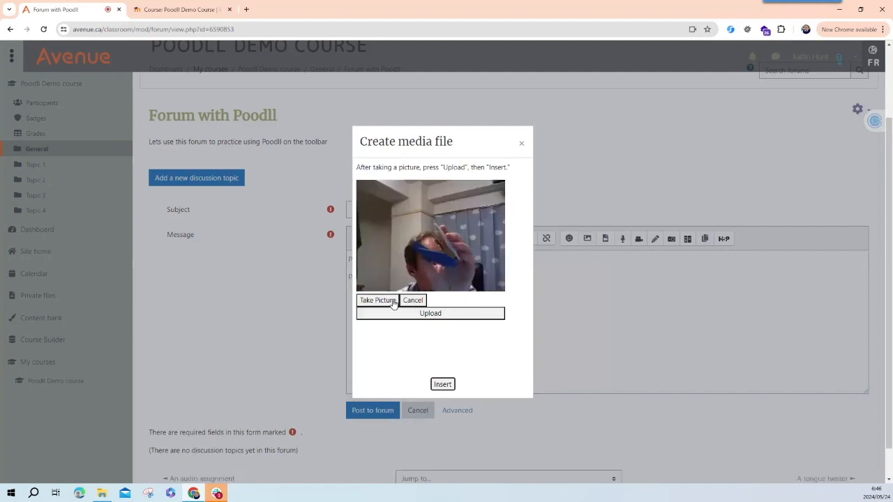
click(393, 303)
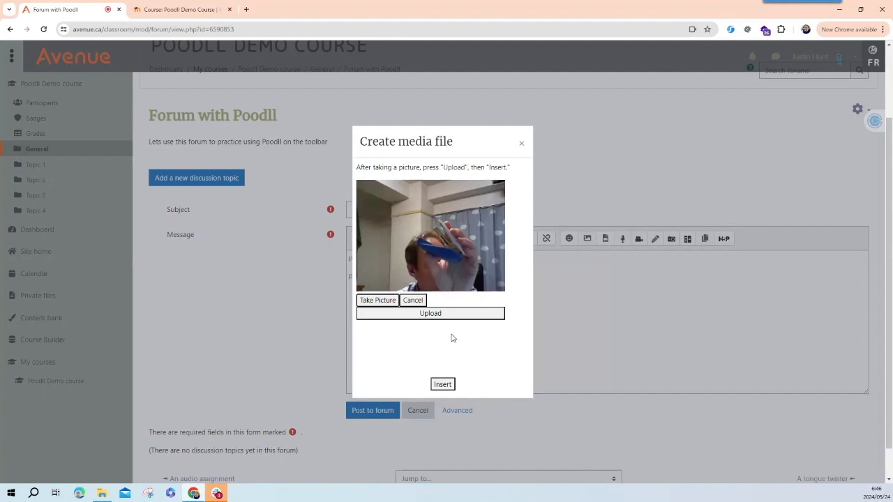
click(443, 384)
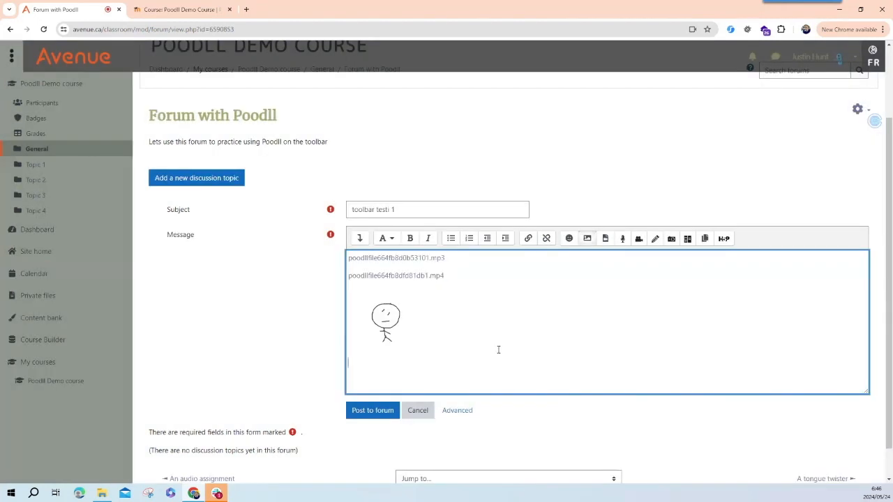
scroll(502, 345, up, 2)
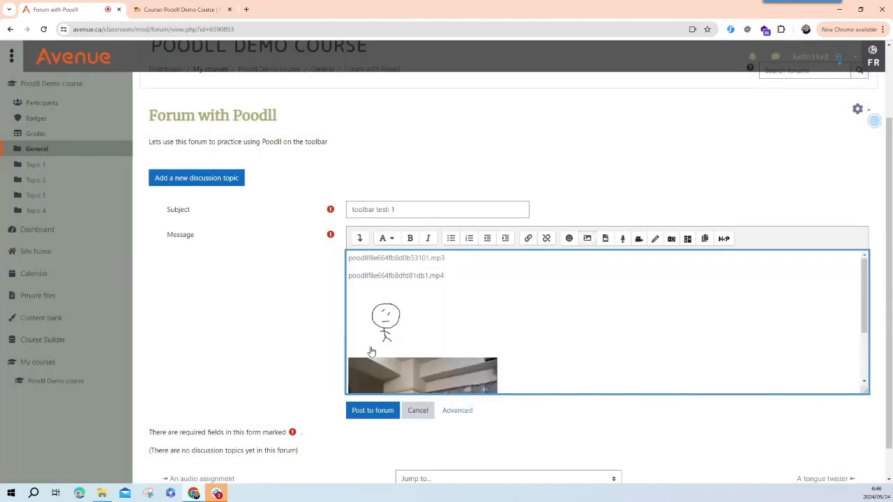
Post the discussion to the forum and open "toolbar testi 1" to review its audio, video, drawing and photo.
scroll(377, 370, down, 1)
click(380, 375)
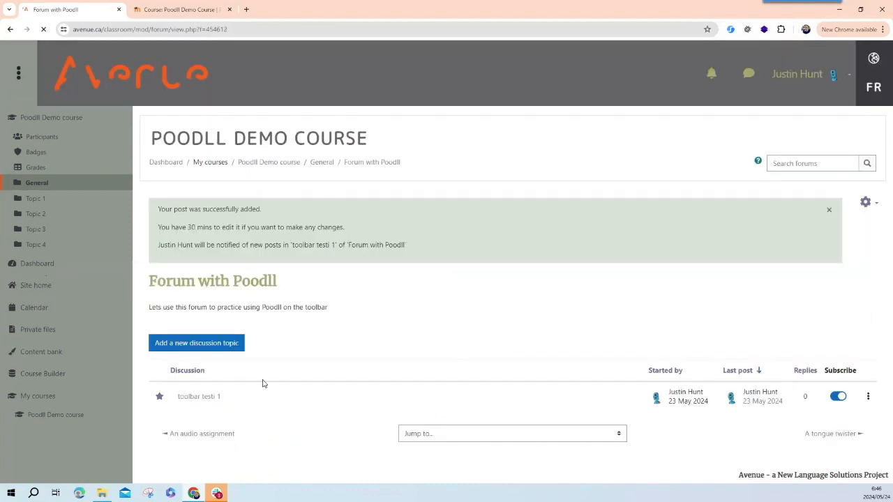
click(211, 398)
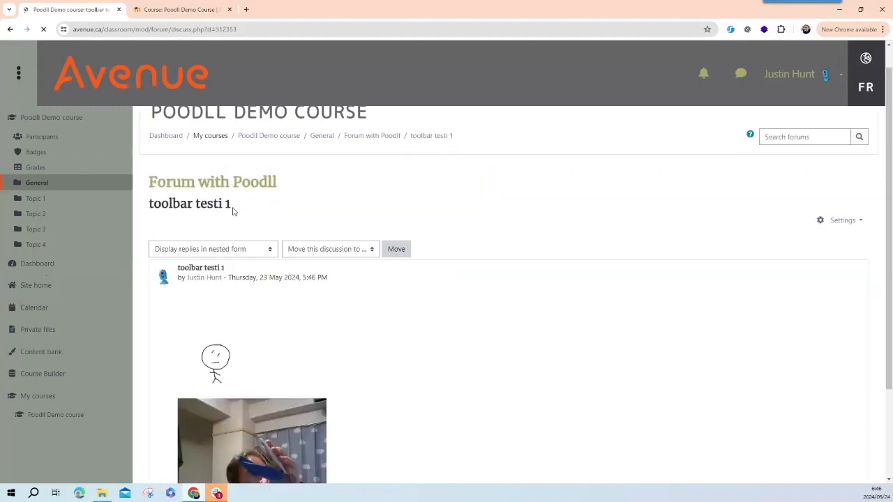
scroll(233, 212, down, 2)
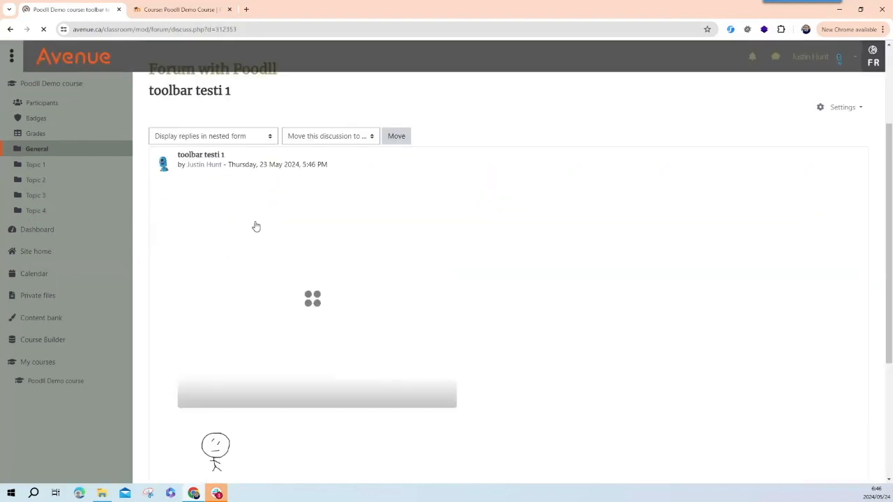
scroll(259, 237, down, 3)
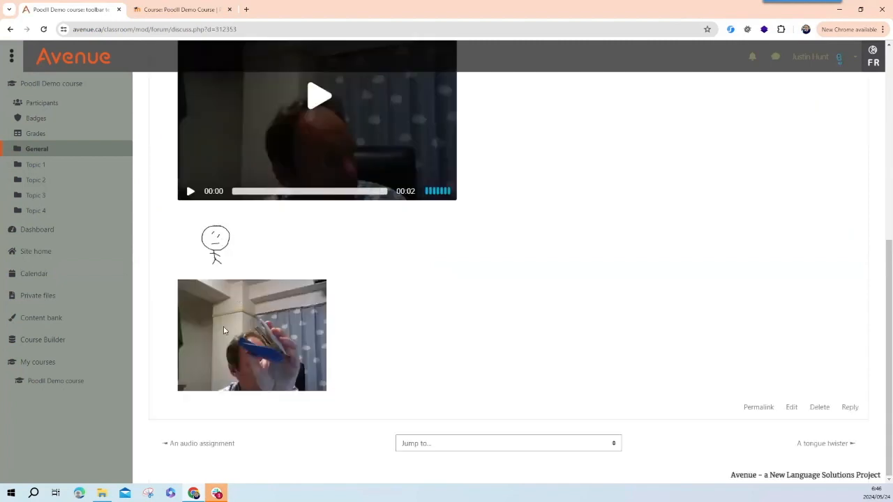
scroll(224, 331, up, 1)
scroll(227, 268, down, 1)
scroll(296, 323, up, 2)
scroll(364, 167, up, 3)
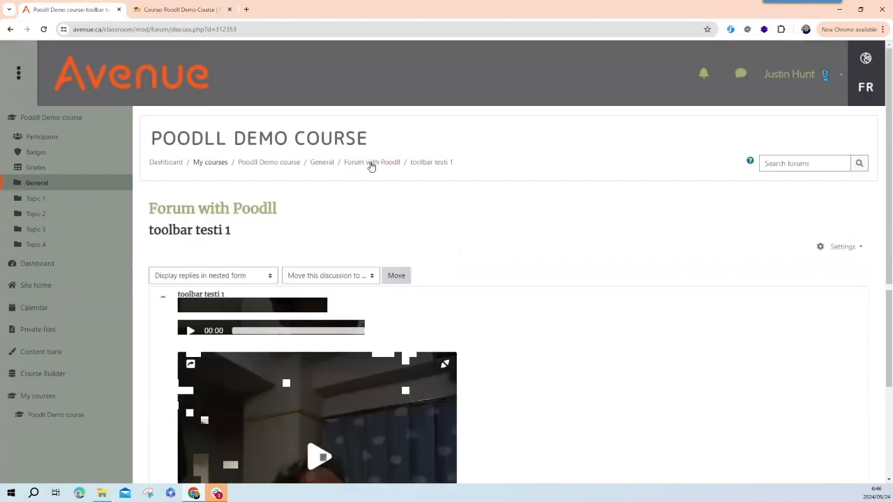
Start a new discussion topic in Forum with Poodll with the subject "Multi Player Audio".
click(370, 164)
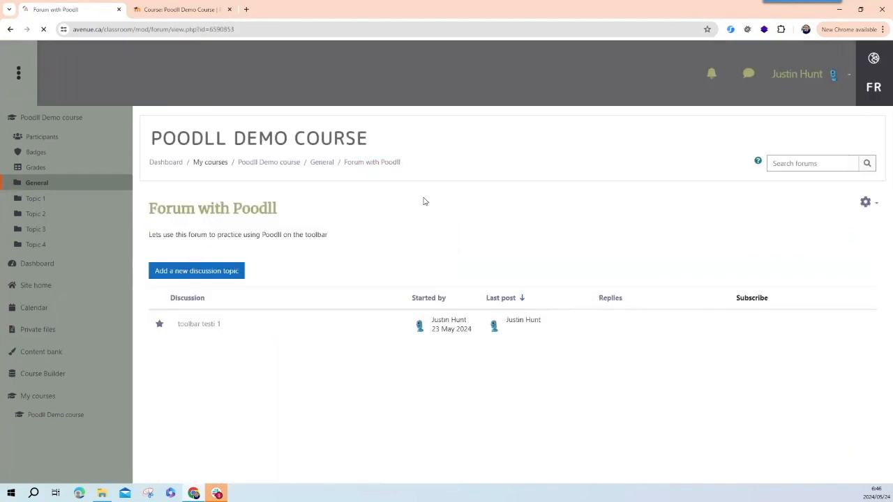
click(225, 274)
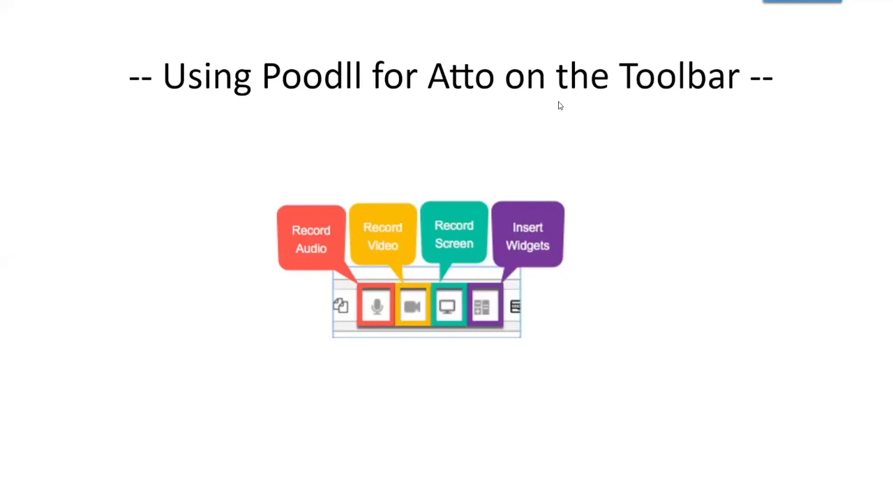
click(559, 105)
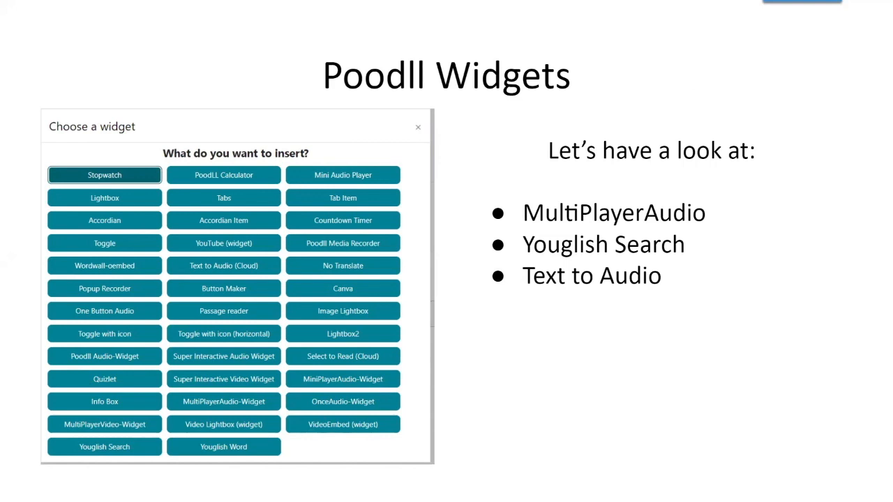
key(alt+Tab)
click(382, 298)
text(Multi Player Audio)
click(417, 363)
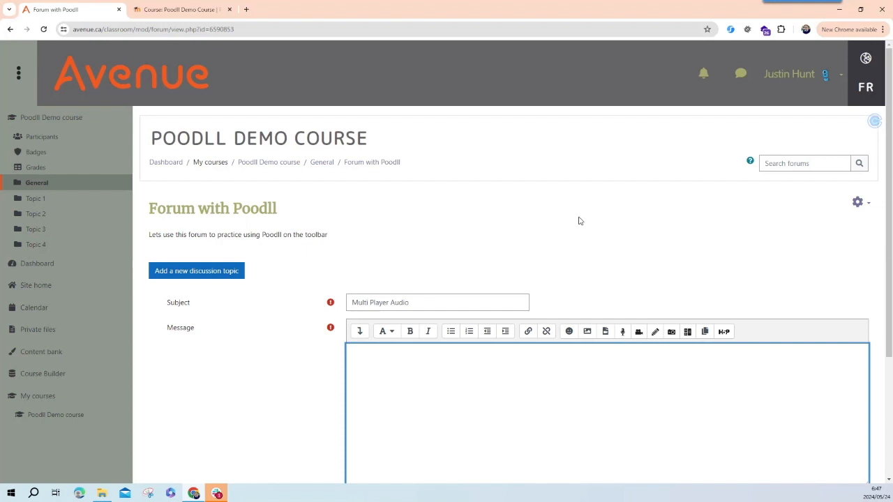
Insert a MultiPlayerAudio widget in the message, keeping strict mode true, volume 0.4 and remember play position true.
scroll(639, 267, down, 1)
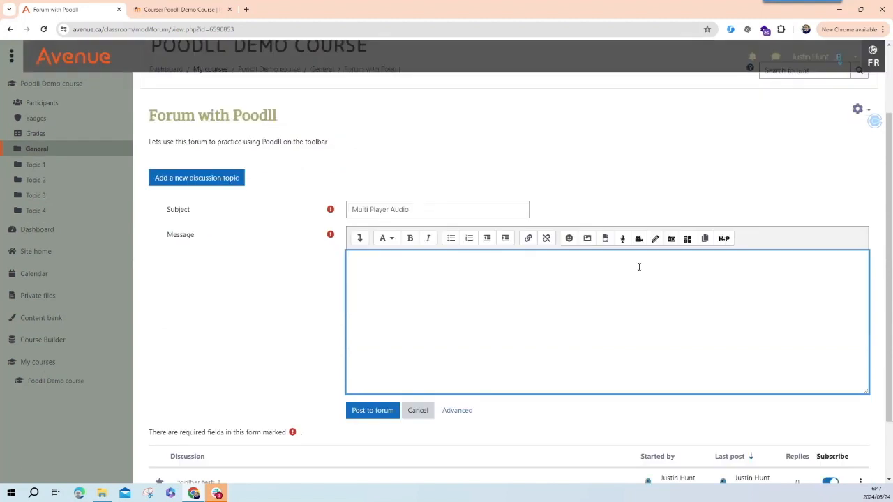
click(688, 240)
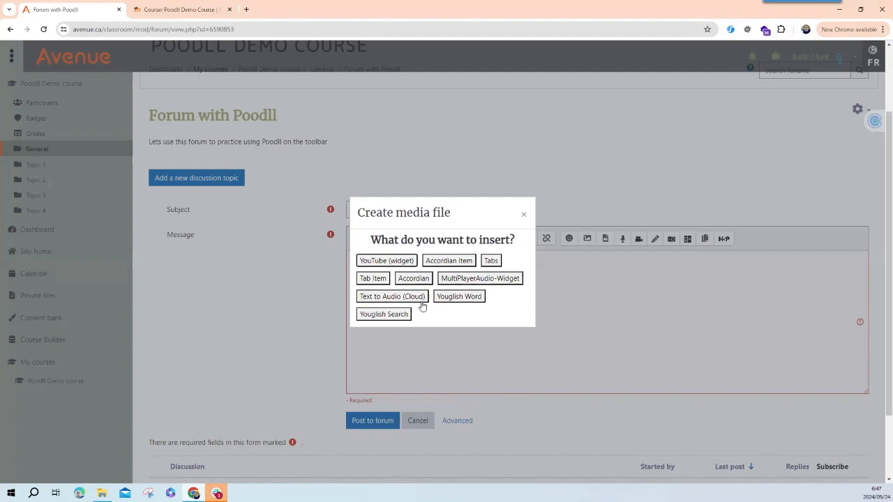
click(479, 279)
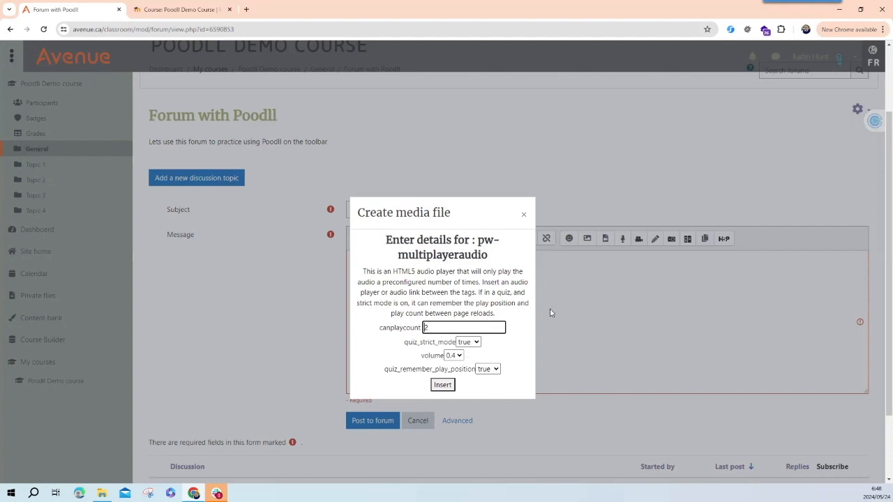
click(444, 385)
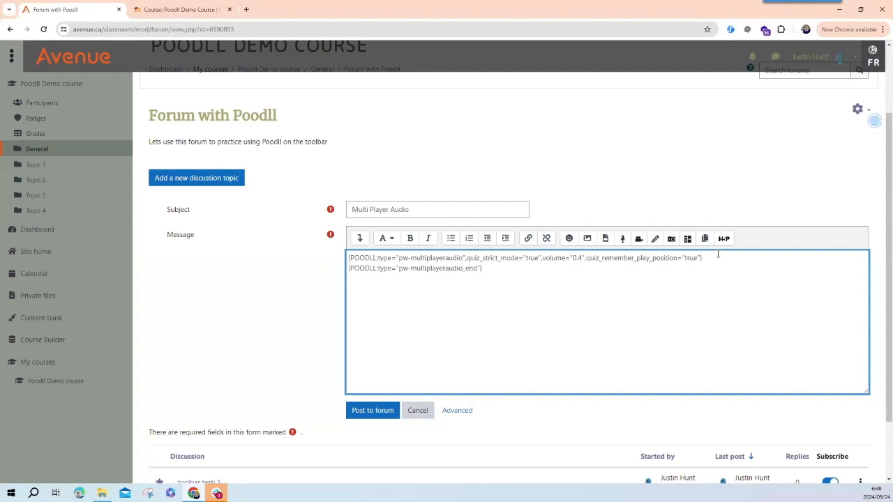
Record an audio clip of about 4 seconds and insert it between the MultiPlayerAudio tags in the message.
key(Return)
key(Return)
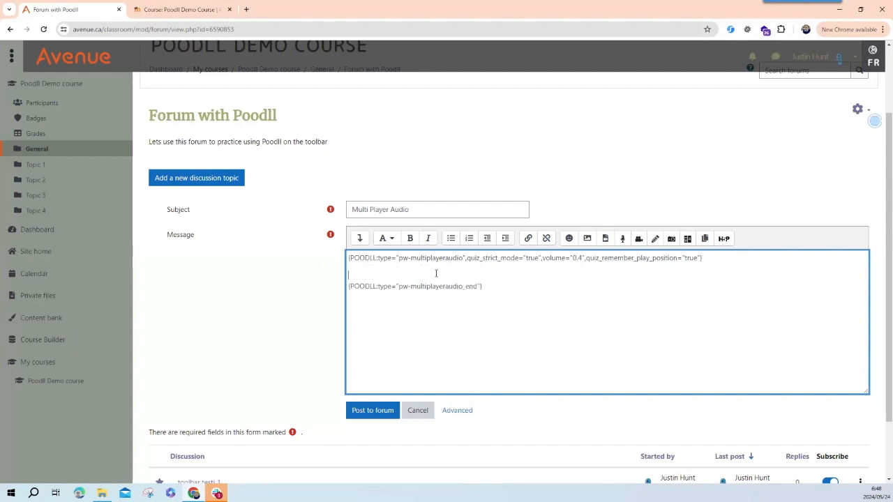
click(624, 241)
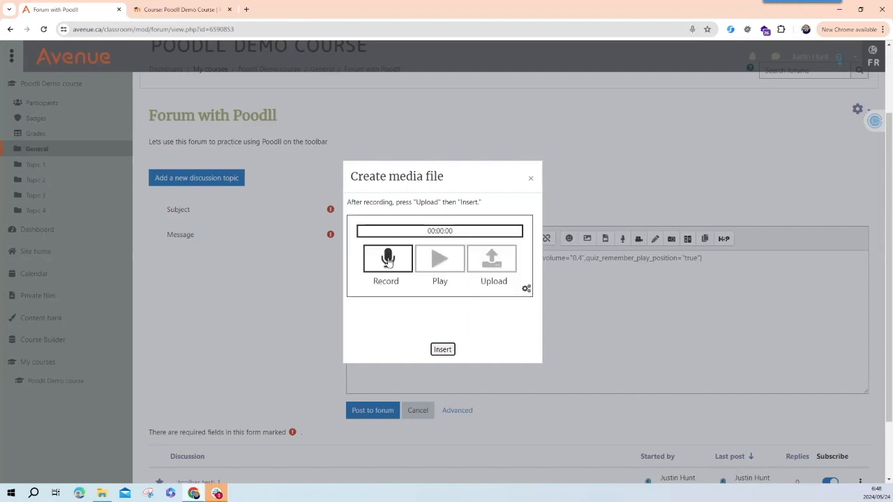
click(388, 261)
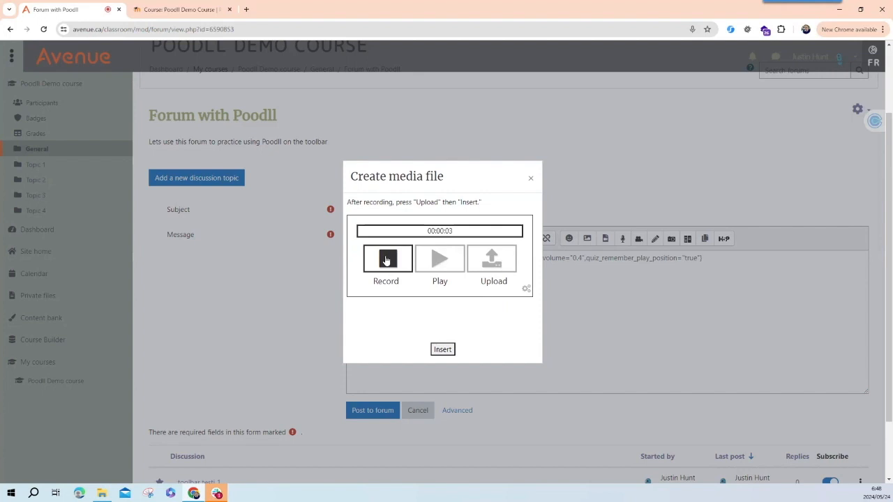
click(388, 261)
click(450, 262)
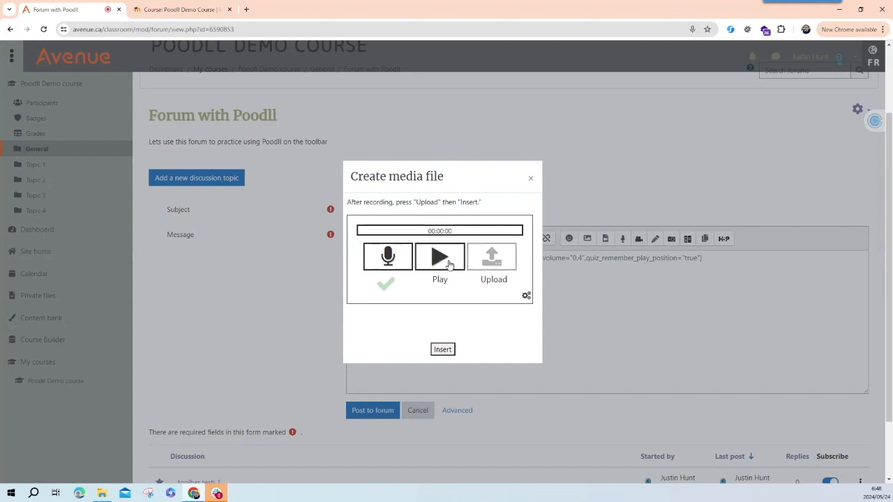
click(451, 262)
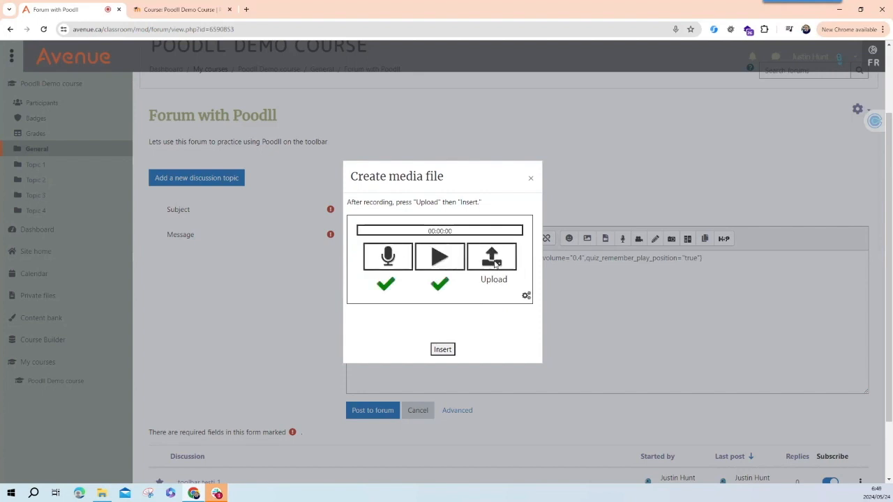
click(493, 262)
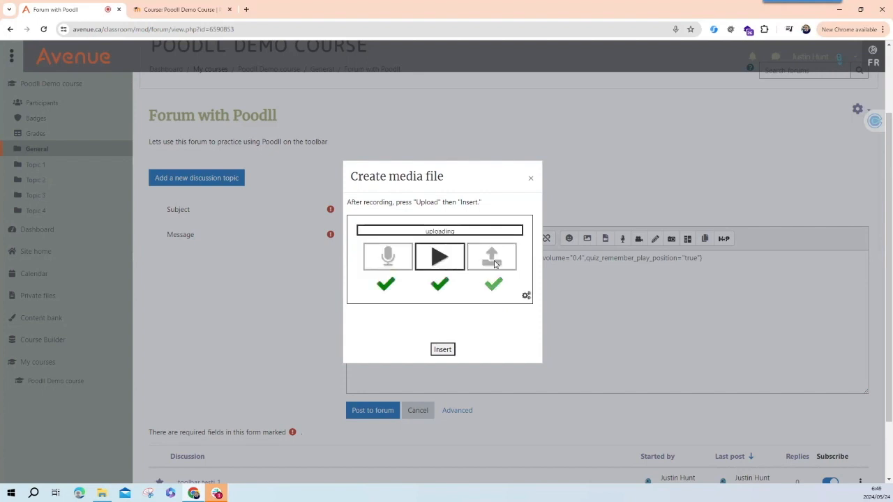
click(446, 351)
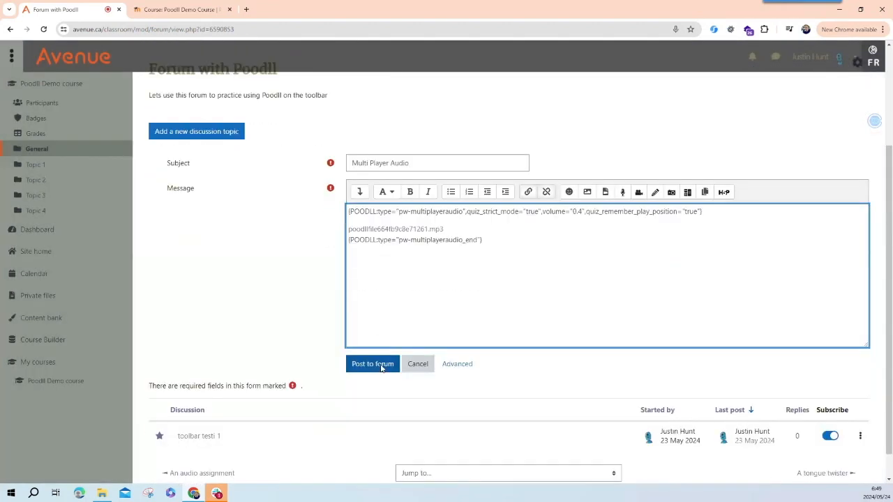
Post the discussion to the forum and open the "Multi Player Audio" topic.
click(382, 365)
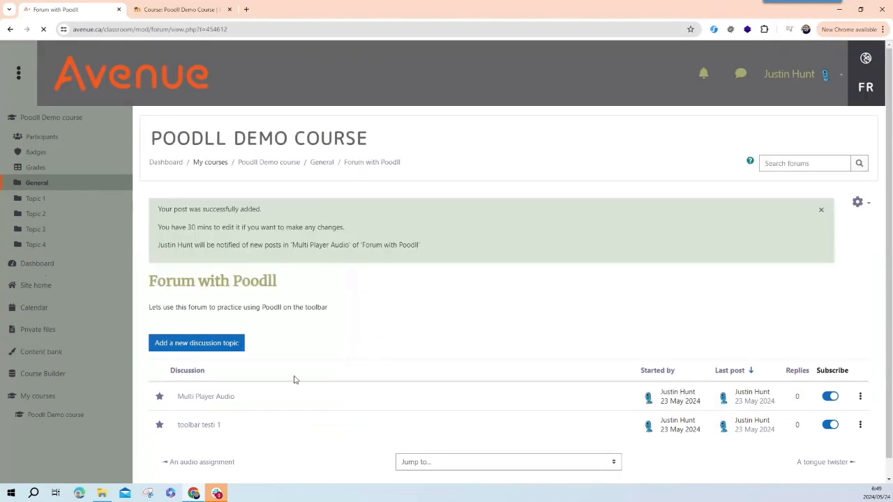
click(221, 397)
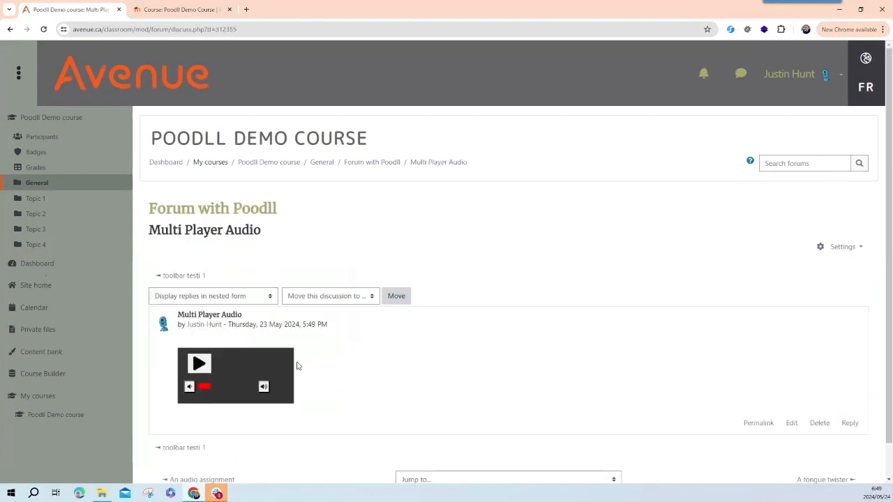
scroll(313, 379, down, 1)
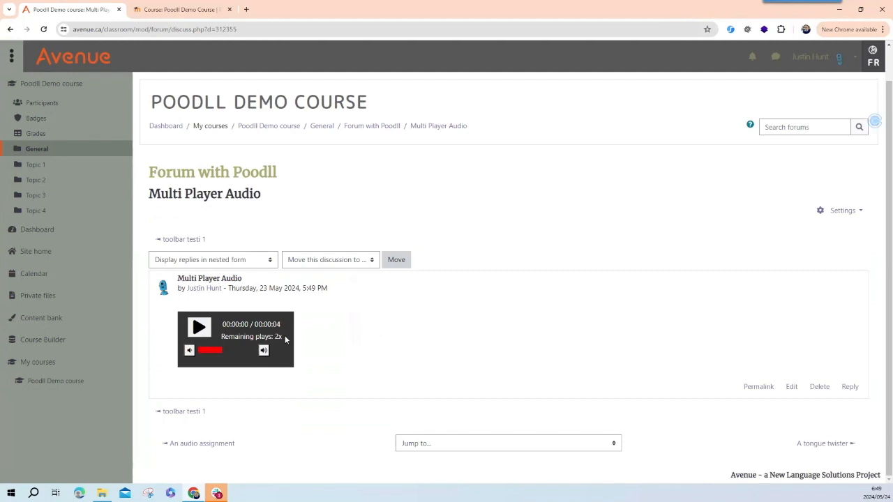
Test the play limit of the post's audio by playing it twice and reloading the page, and open the post for editing.
click(199, 327)
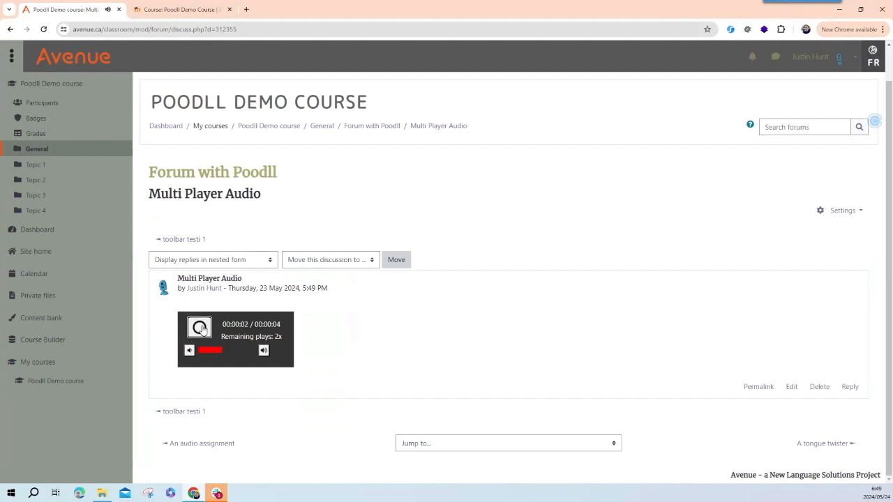
click(201, 328)
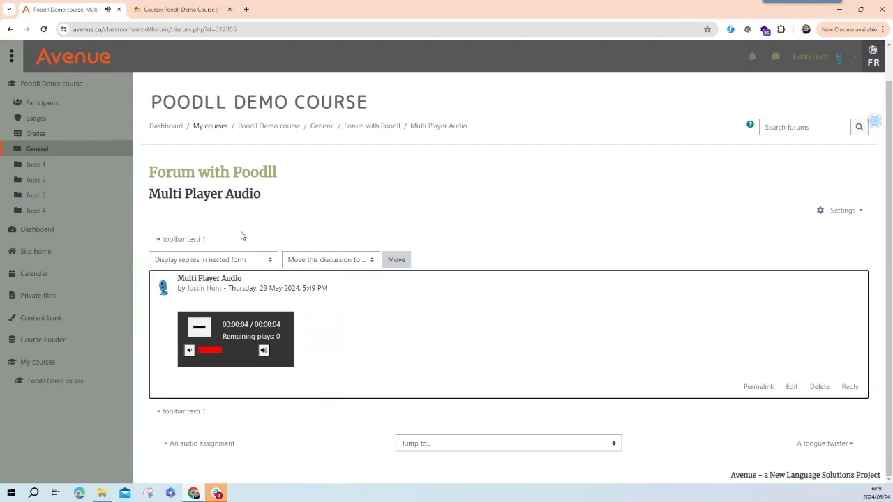
click(45, 29)
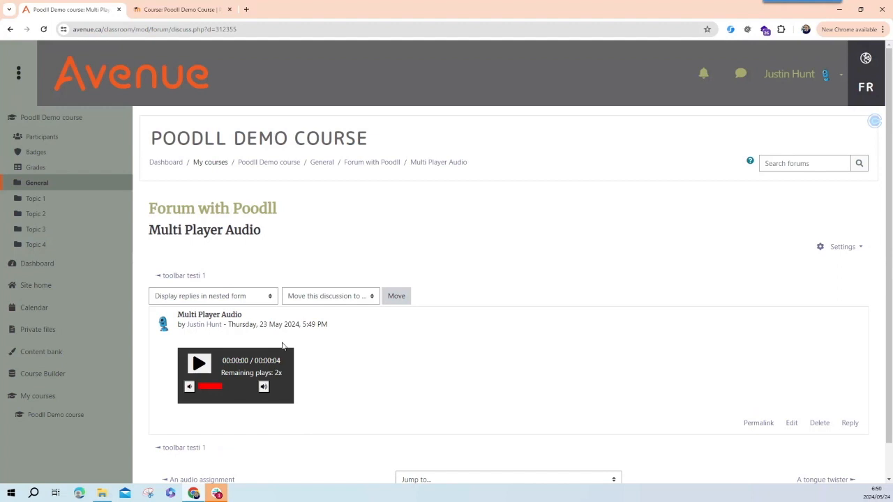
click(793, 424)
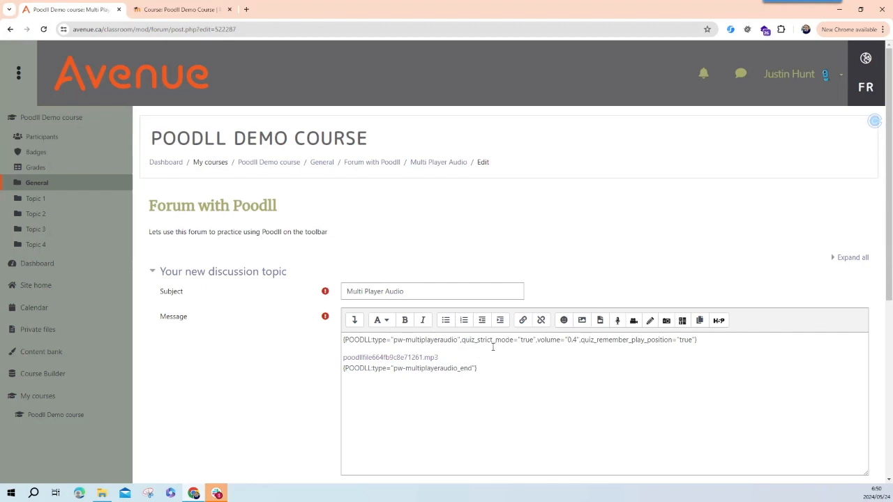
Return to the Poodll Demo course and open the "Record some audio" question of A Poodll Quiz for editing.
click(292, 168)
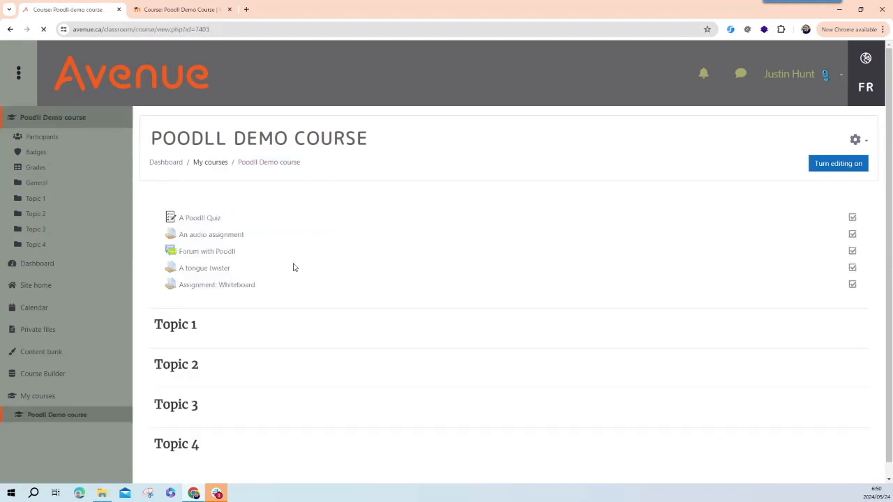
click(210, 219)
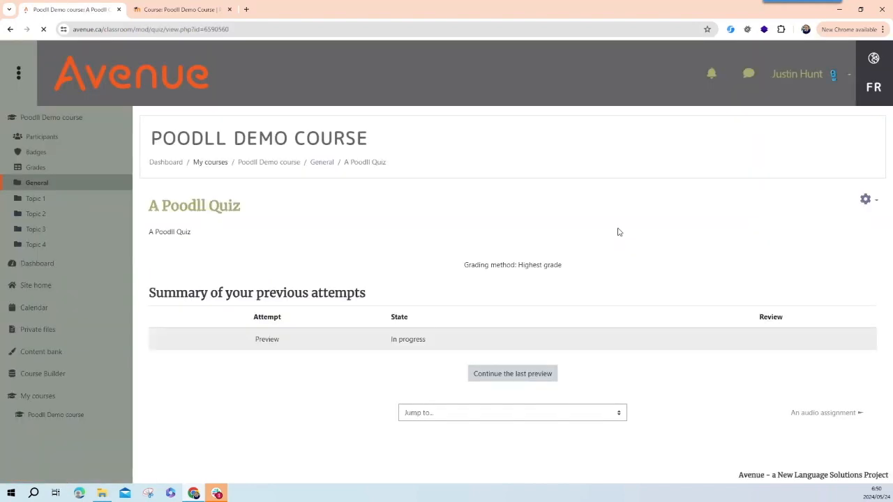
click(874, 201)
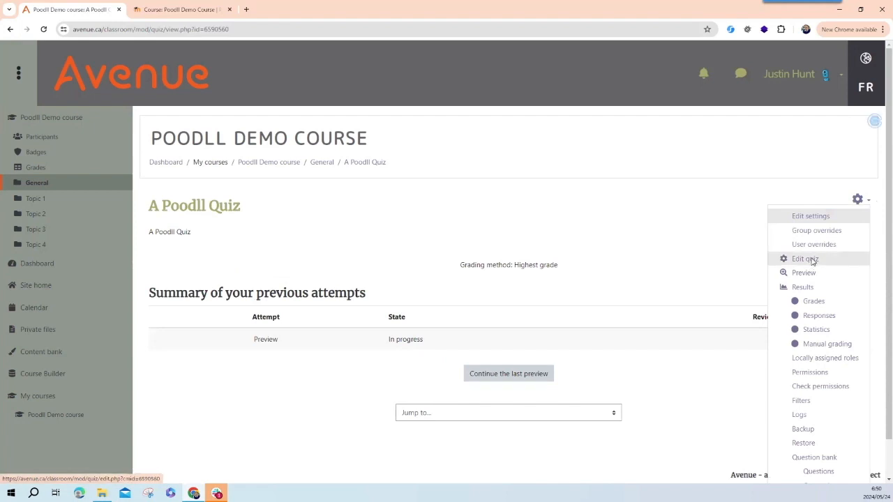
click(806, 259)
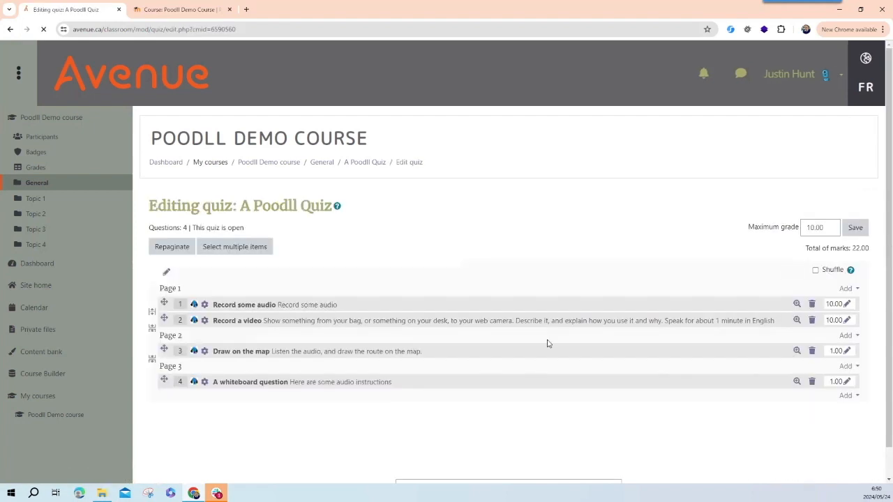
click(205, 306)
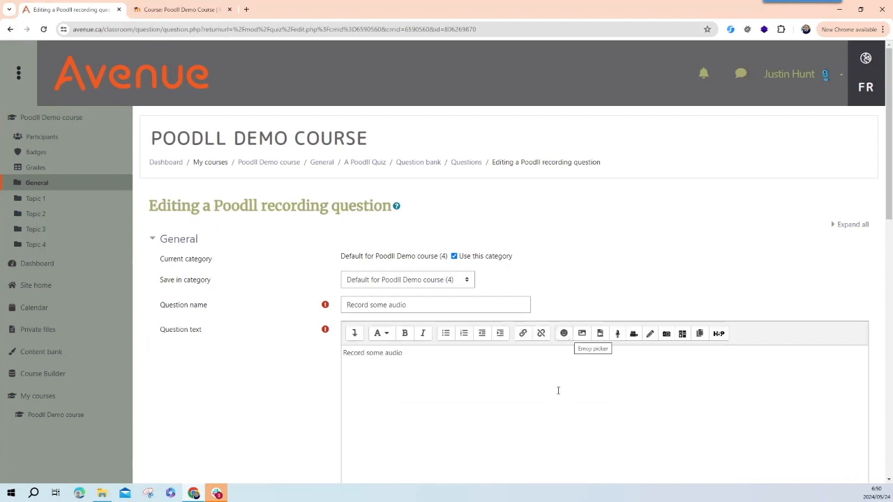
Insert a MultiPlayerAudio widget below the question text with a play count of 1, strict mode true, volume 0.4 and remember play position true.
click(558, 391)
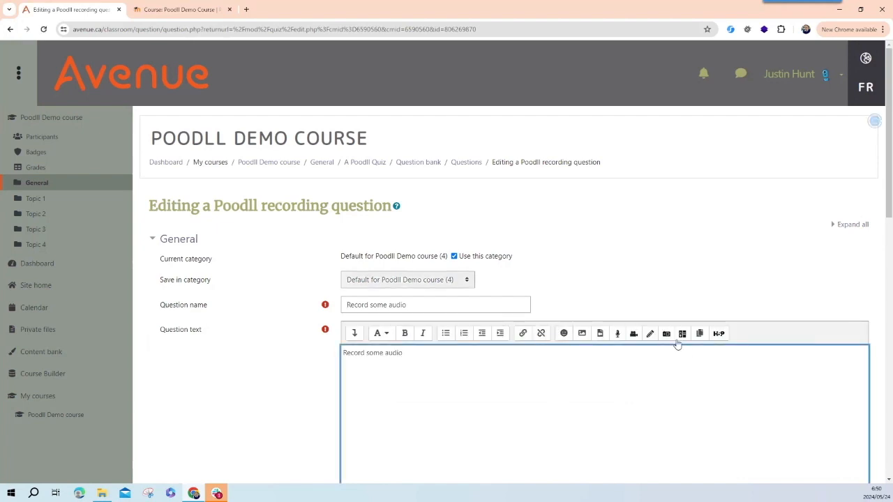
key(Return)
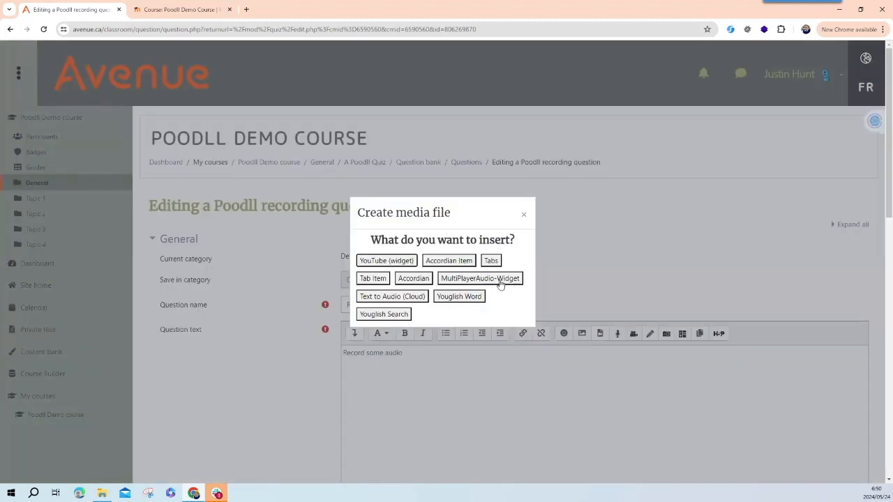
click(500, 279)
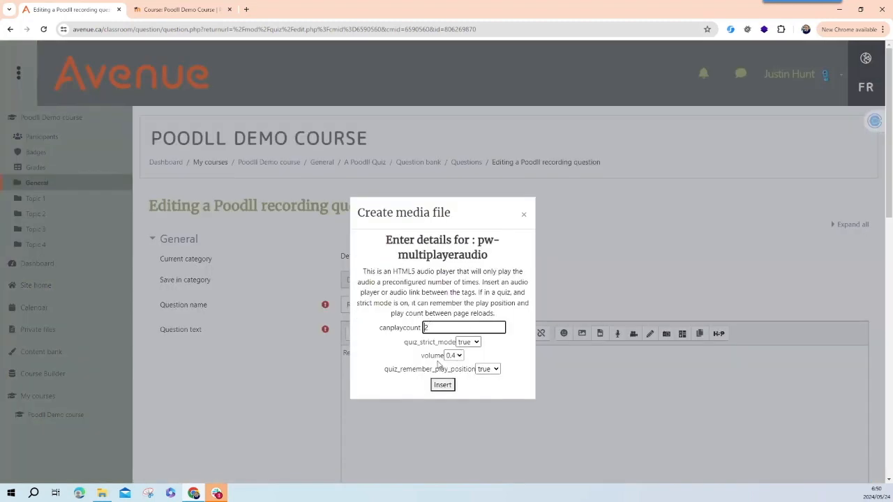
click(417, 325)
text(1)
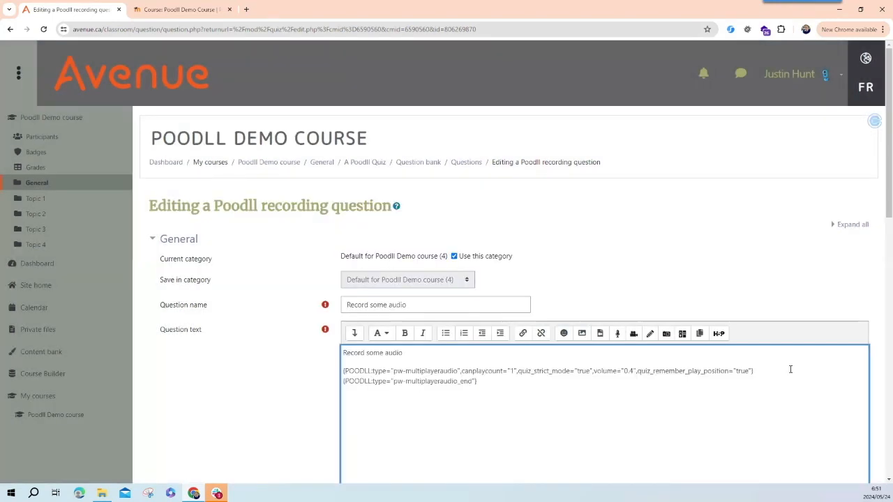
Record an audio clip of about 7 seconds, insert it between the question's MultiPlayerAudio tags, and save the question.
key(Return)
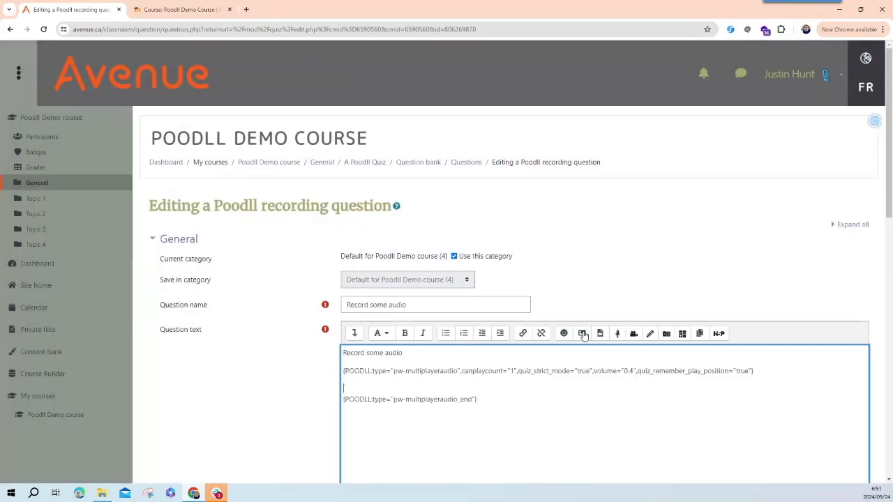
click(618, 334)
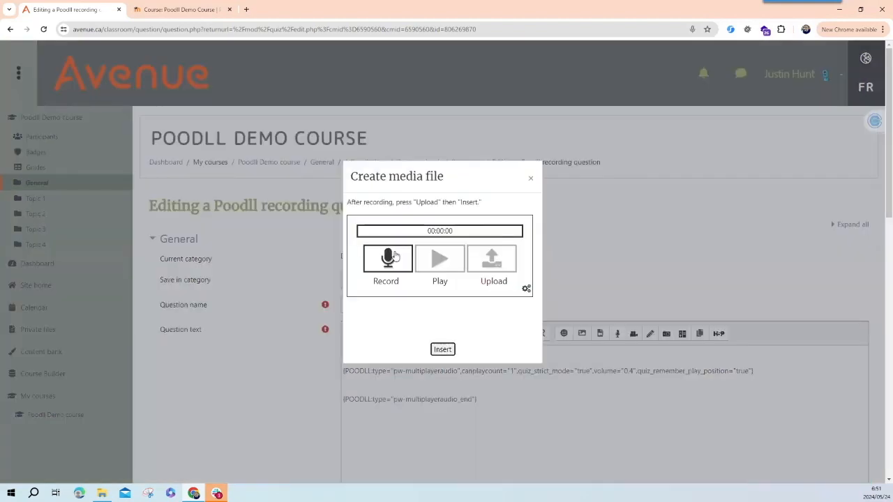
click(395, 257)
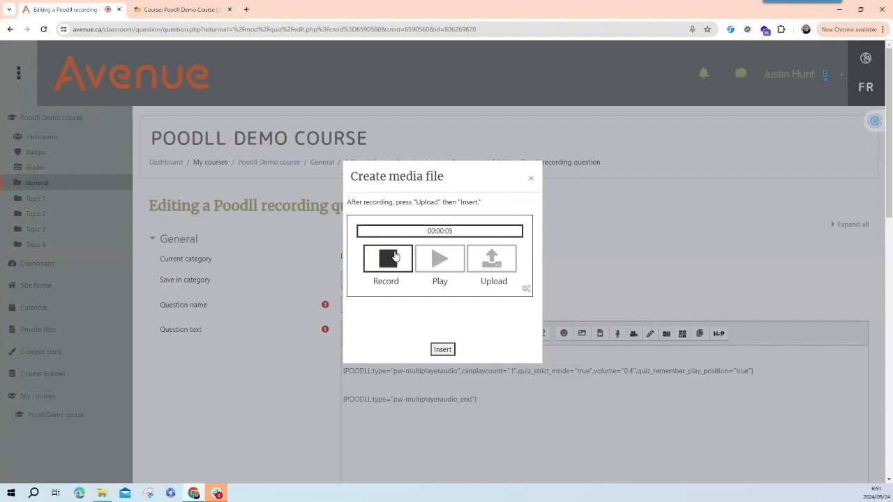
click(395, 256)
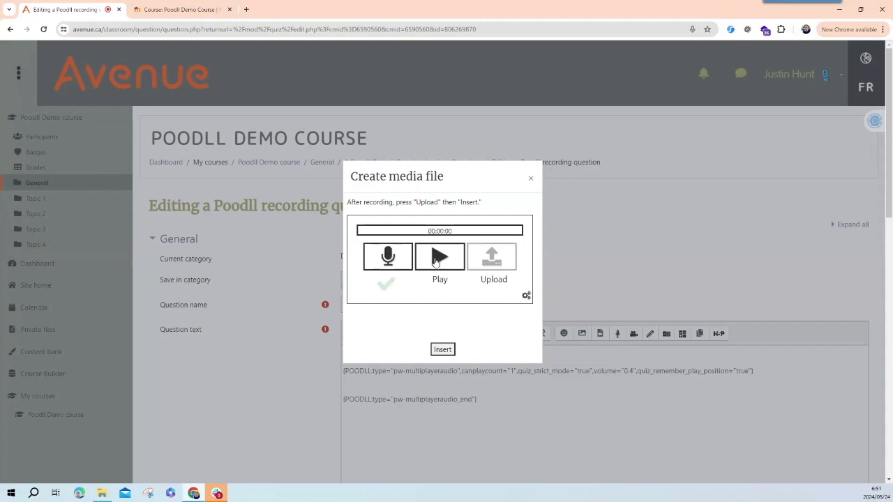
click(435, 261)
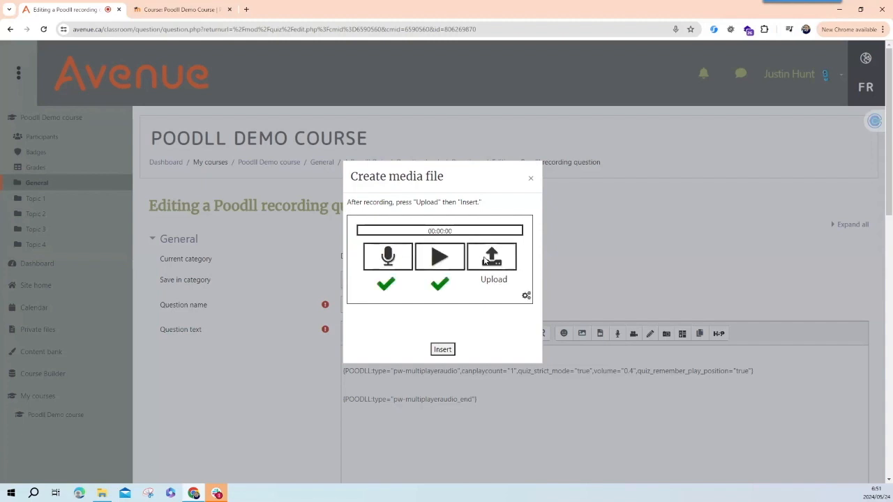
click(485, 260)
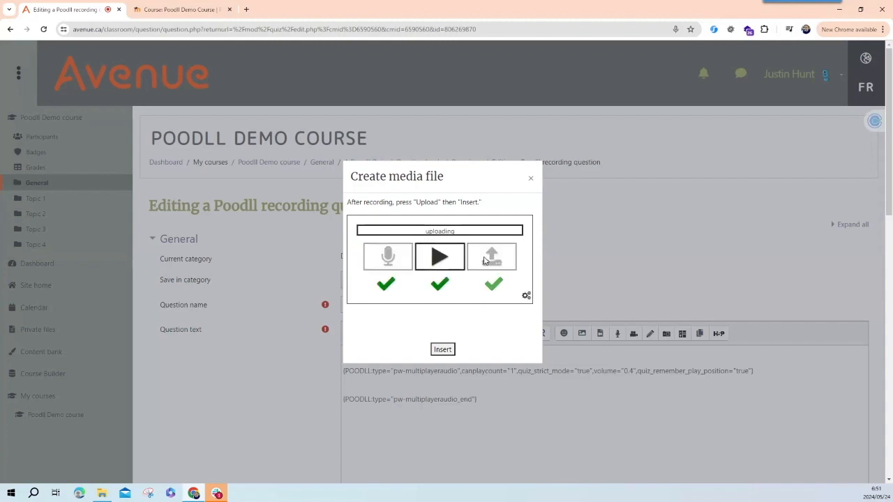
click(443, 349)
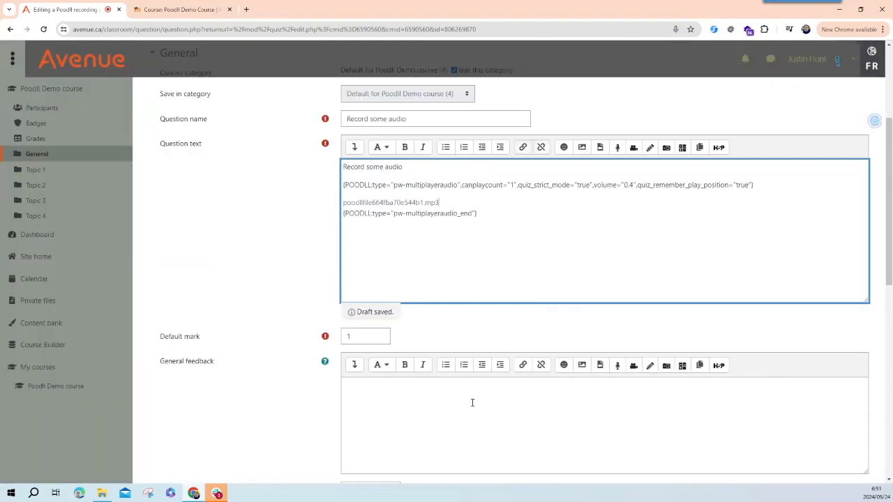
scroll(471, 406, down, 3)
scroll(419, 413, down, 5)
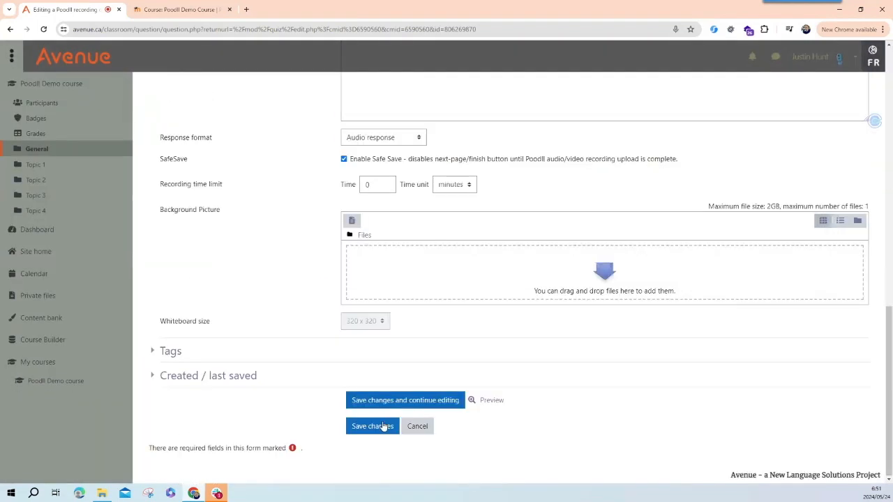
click(382, 427)
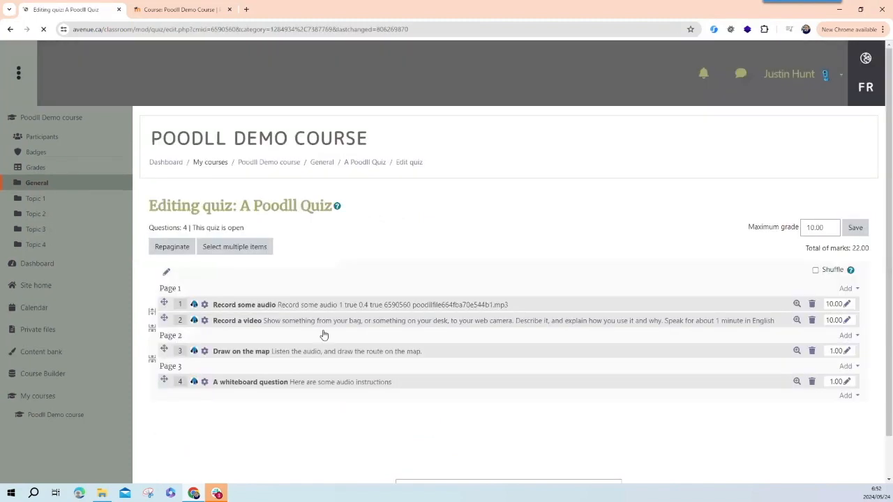
Continue the last preview of A Poodll Quiz and play question 1's audio to test its single-play limit.
click(365, 165)
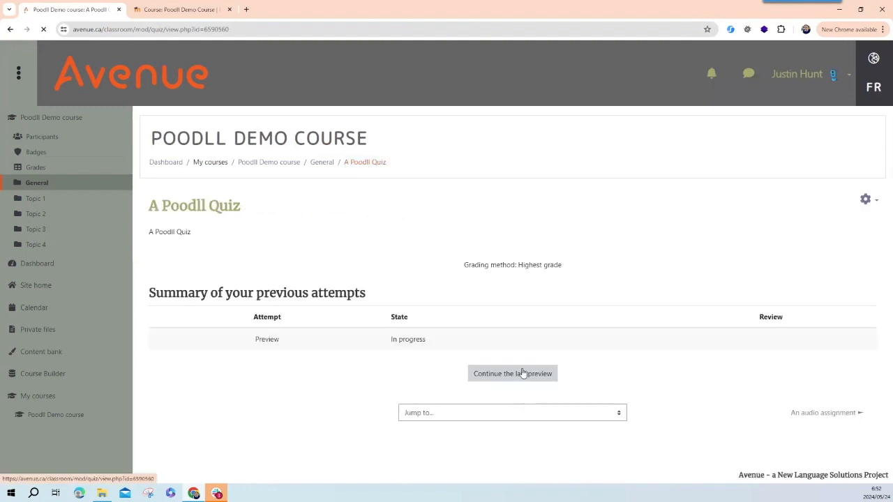
click(523, 374)
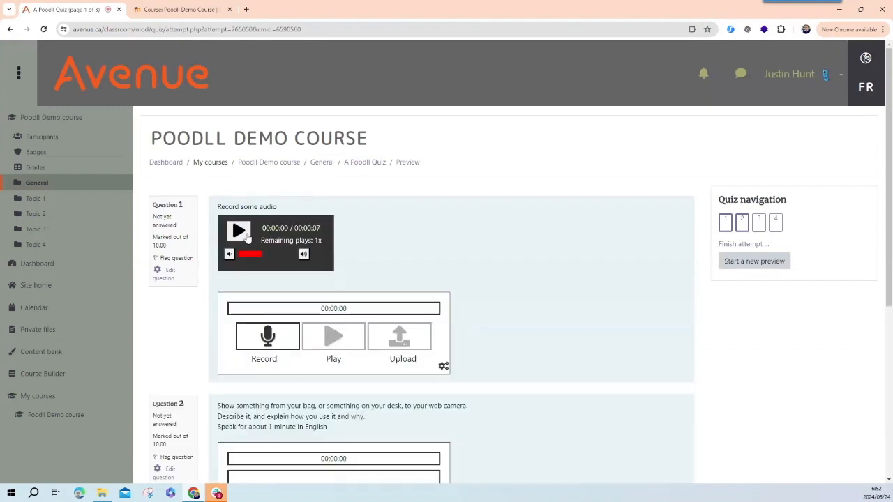
click(239, 232)
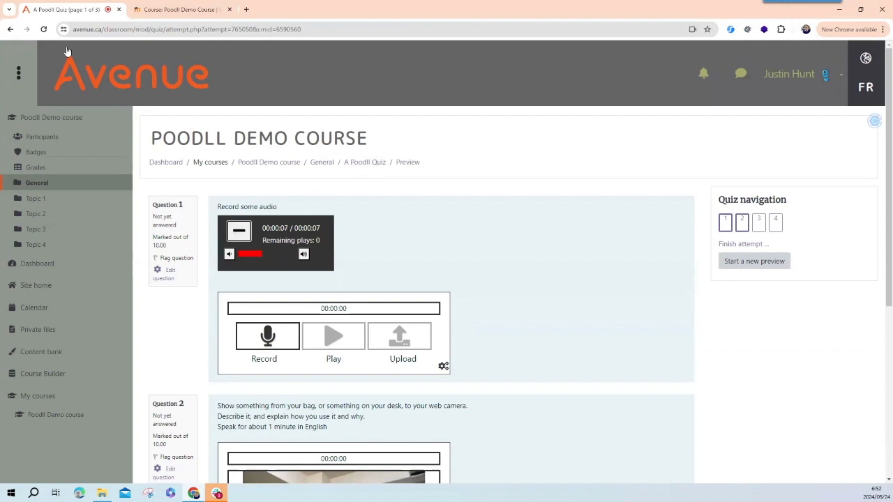
Reload the quiz preview to recheck the play limit, and open Forum with Poodll from the Poodll Demo course.
click(44, 30)
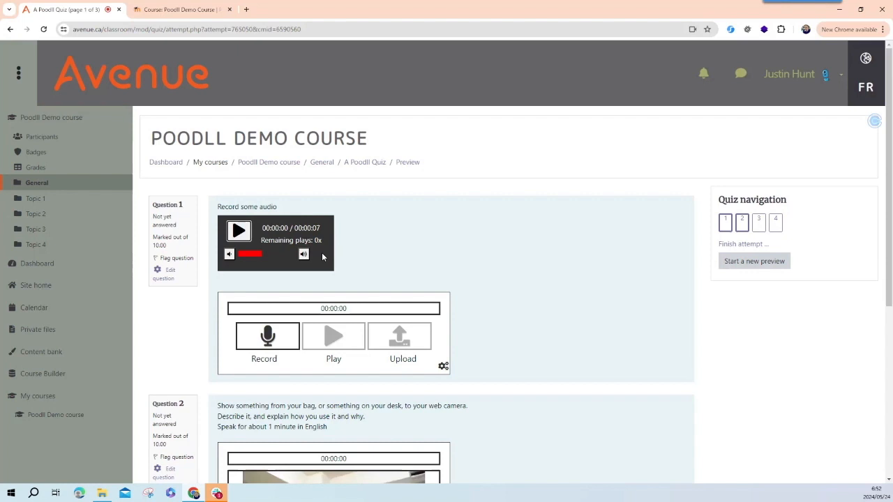
click(285, 164)
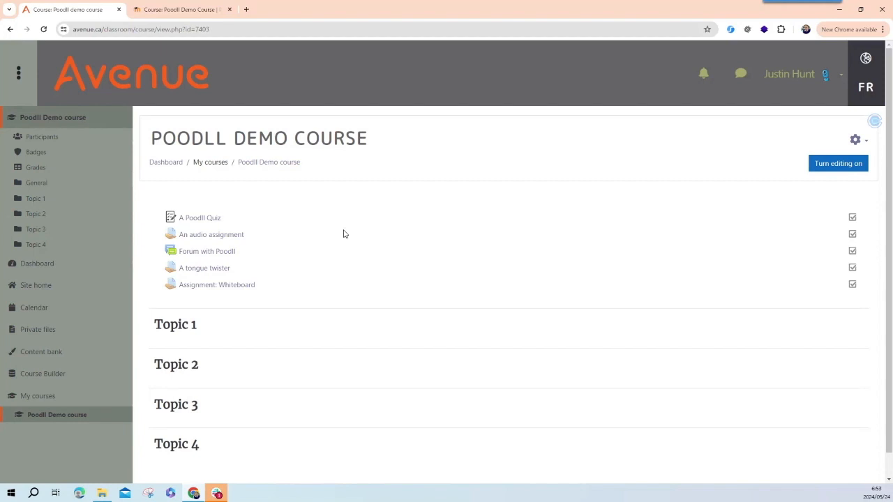
click(223, 253)
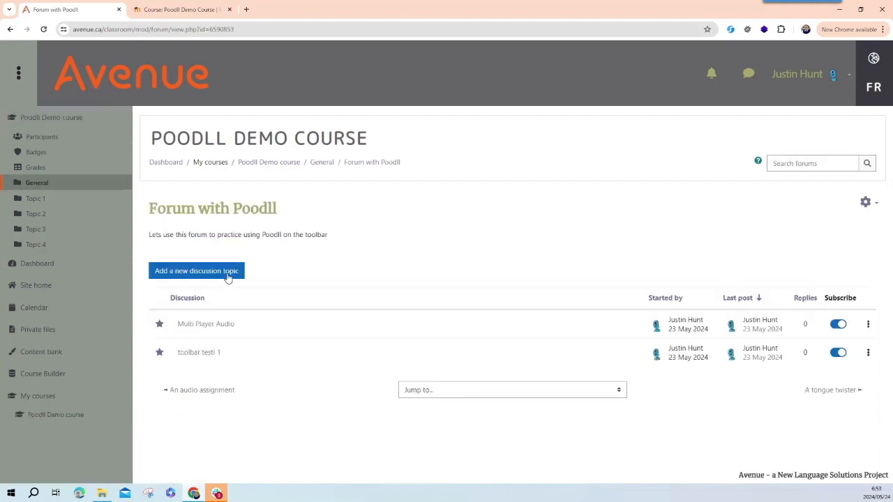
Start a new discussion topic in Forum with Poodll with the subject "another widget".
click(229, 272)
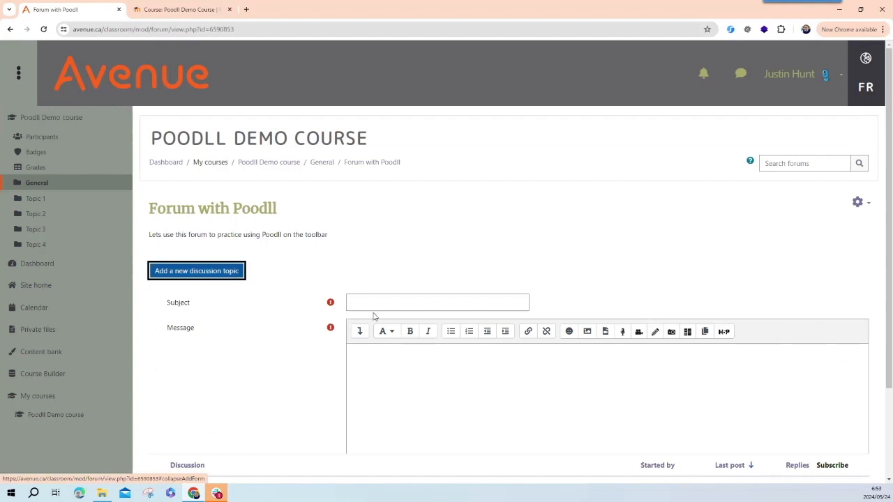
click(477, 298)
text(anot)
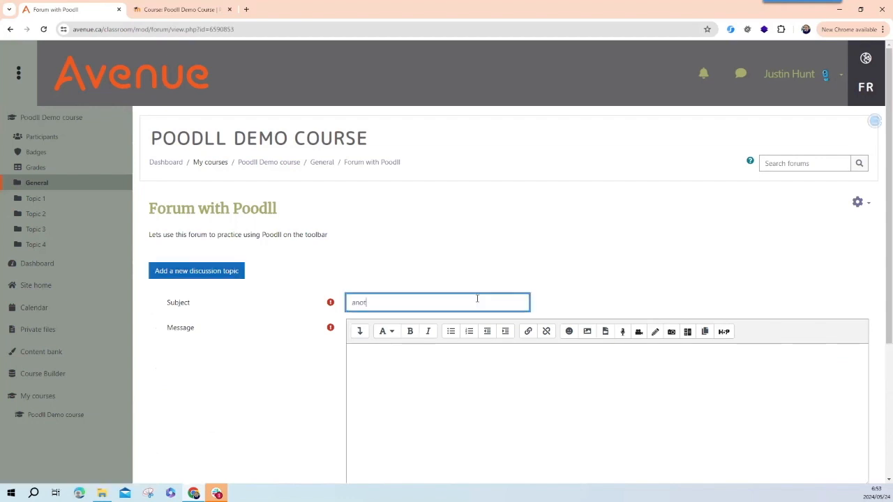
text(her widget)
click(653, 346)
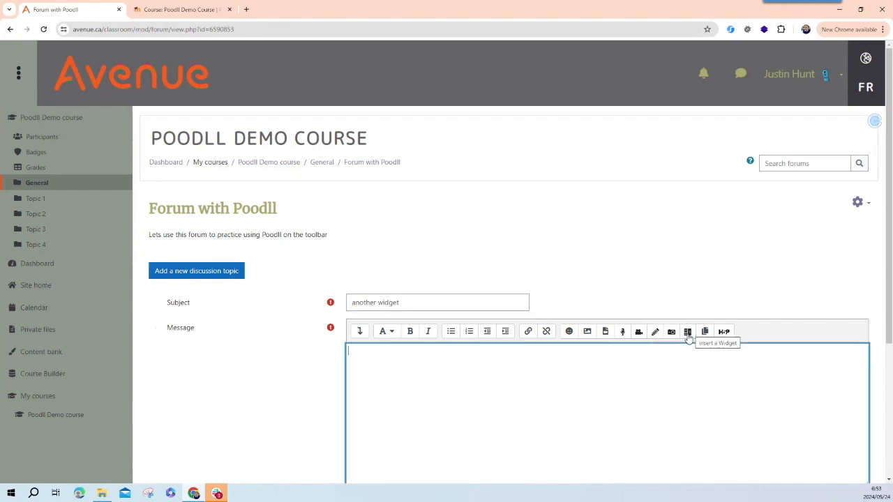
Insert a Text to Audio (Cloud) widget in the message with a Female speaker, English(AU) language and text format.
click(688, 334)
scroll(496, 249, down, 3)
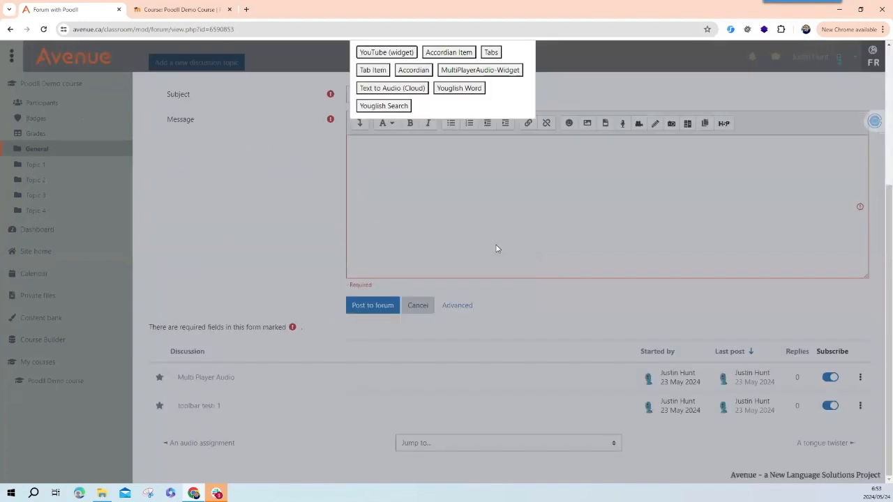
scroll(496, 248, up, 2)
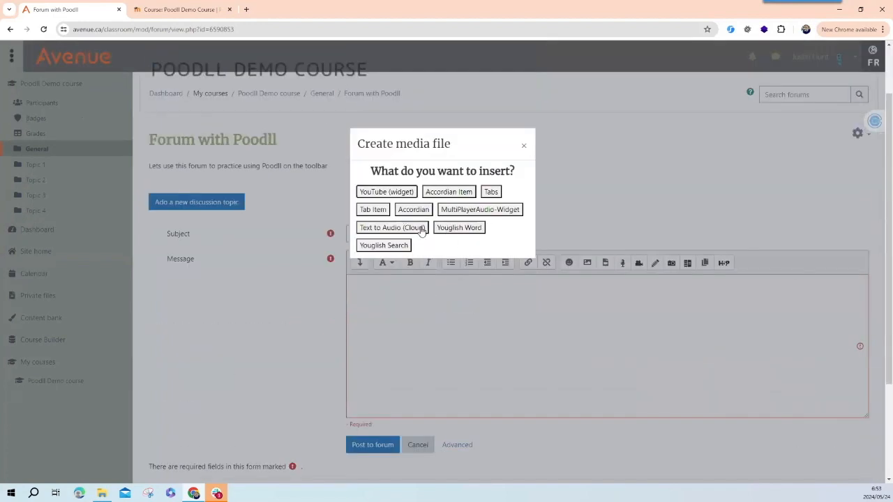
click(422, 230)
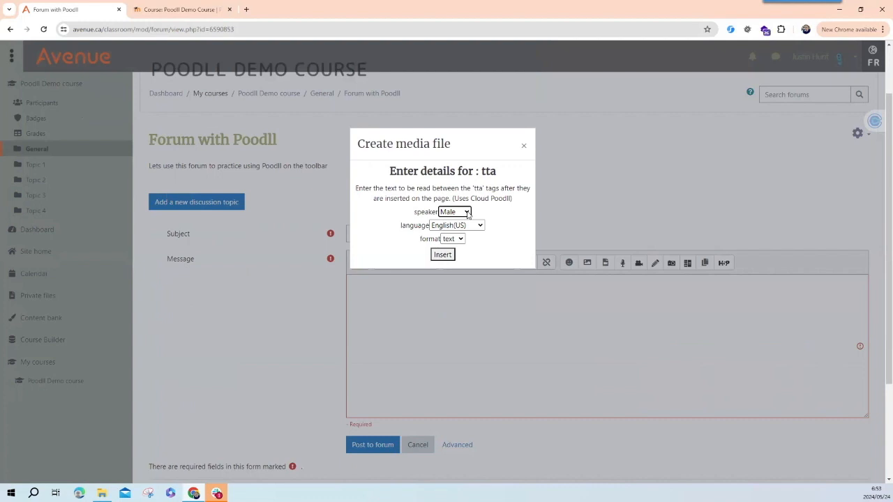
click(467, 213)
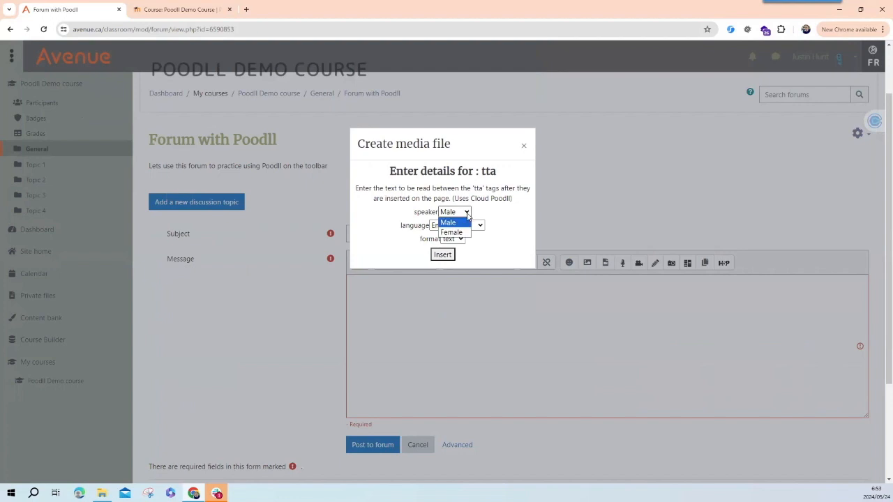
click(468, 232)
click(468, 226)
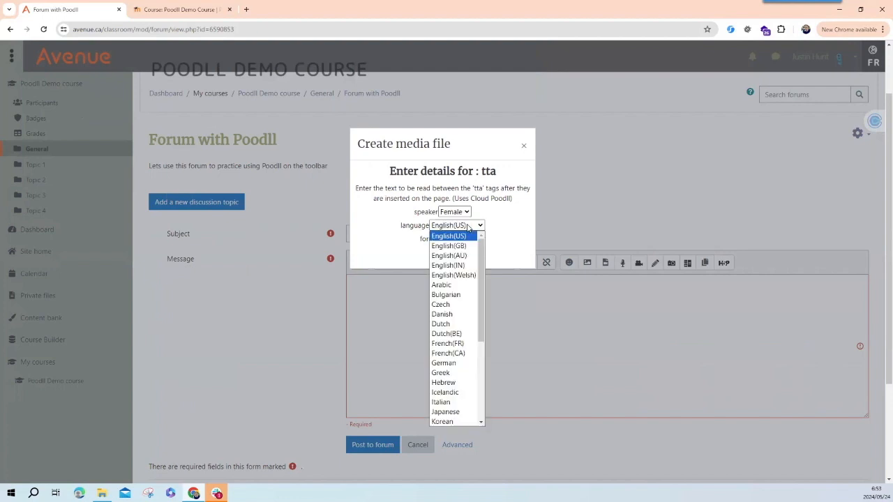
click(465, 255)
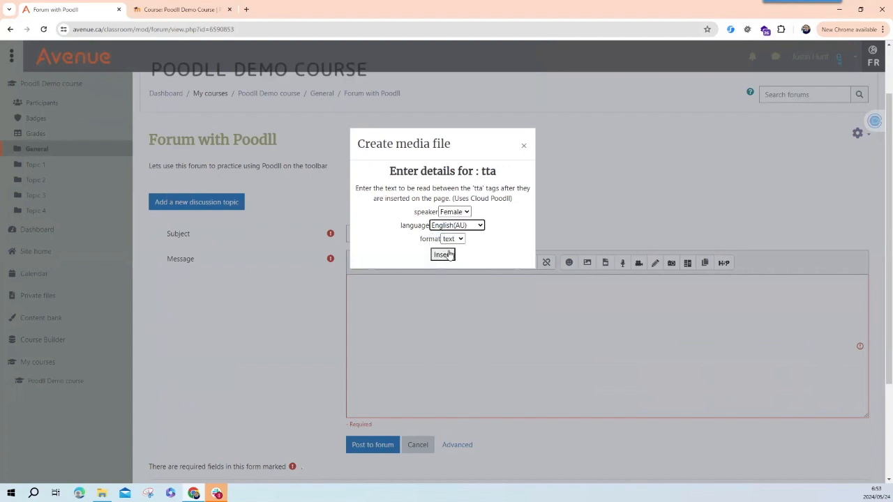
key(Return)
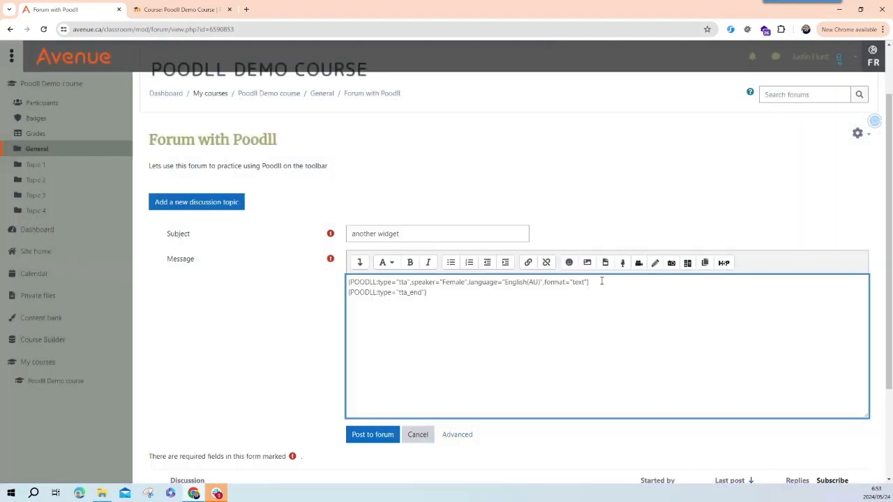
Enter "I like to go the beach. I have a lot of friends. Lets party." between the tta tags and post the discussion.
key(Return)
text(I like to g)
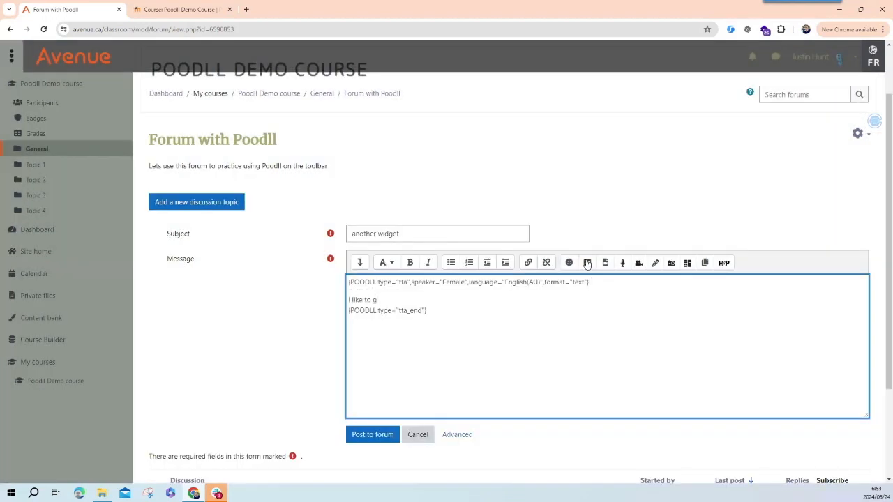
text(o the beach. I have a lot of friends.Lets part)
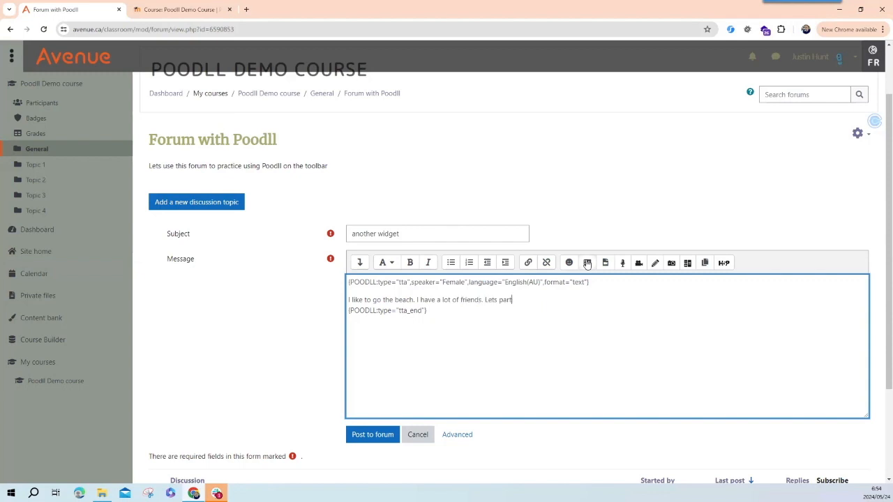
text(y.)
click(383, 438)
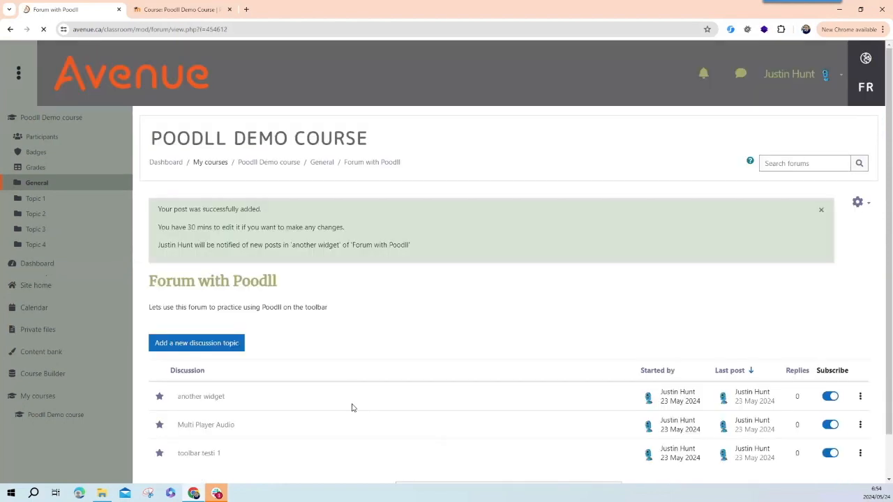
Open the "another widget" discussion, play its generated audio and return to the forum.
click(202, 396)
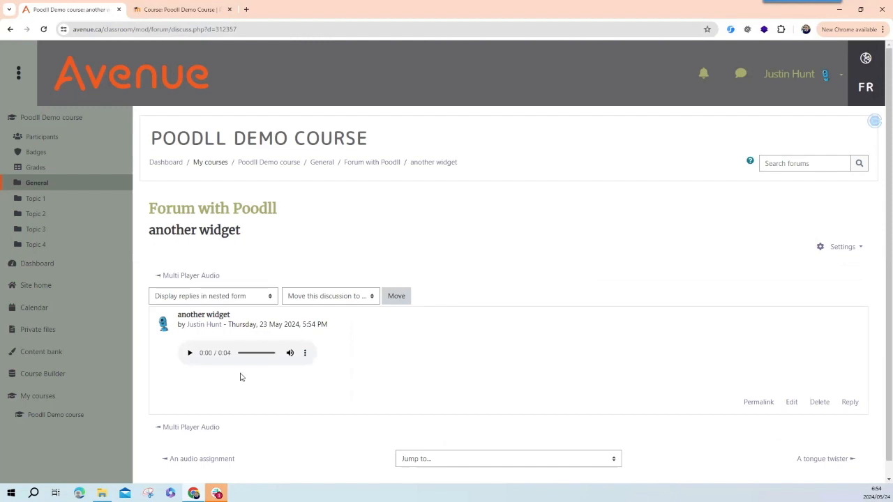
click(190, 354)
click(385, 164)
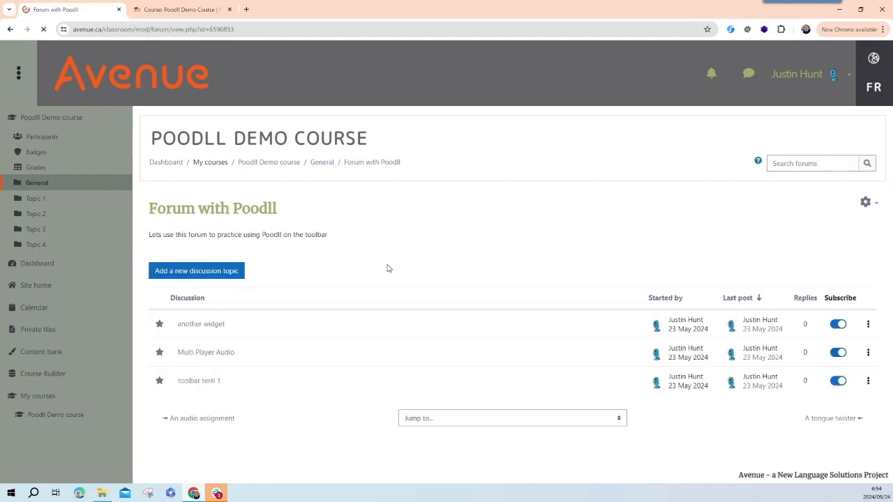
Start another new discussion topic in Forum with Poodll with the subject "YouGlish".
click(228, 276)
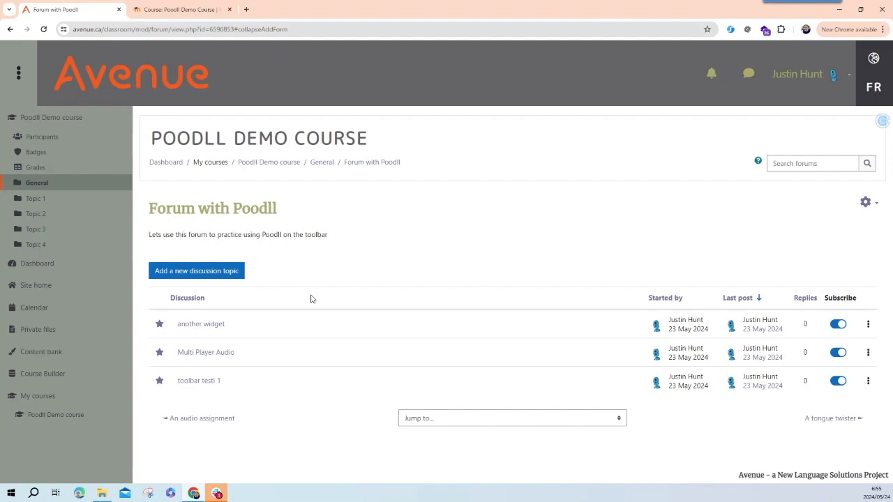
click(215, 273)
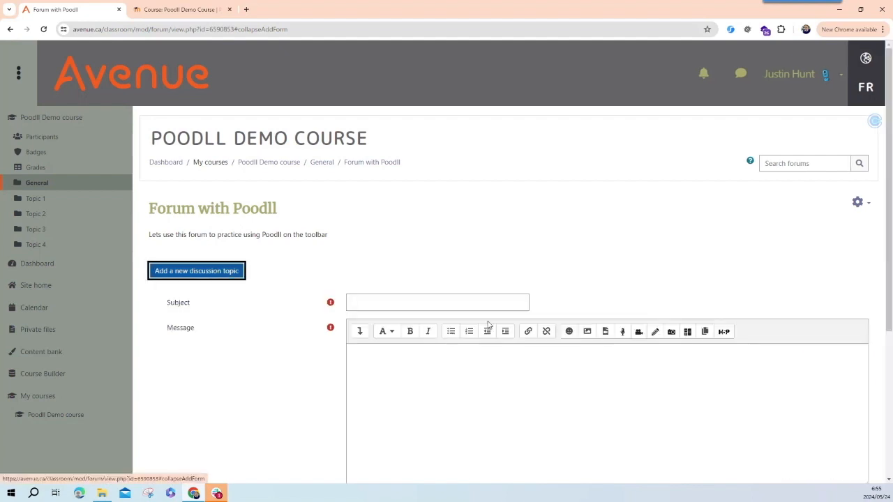
click(487, 302)
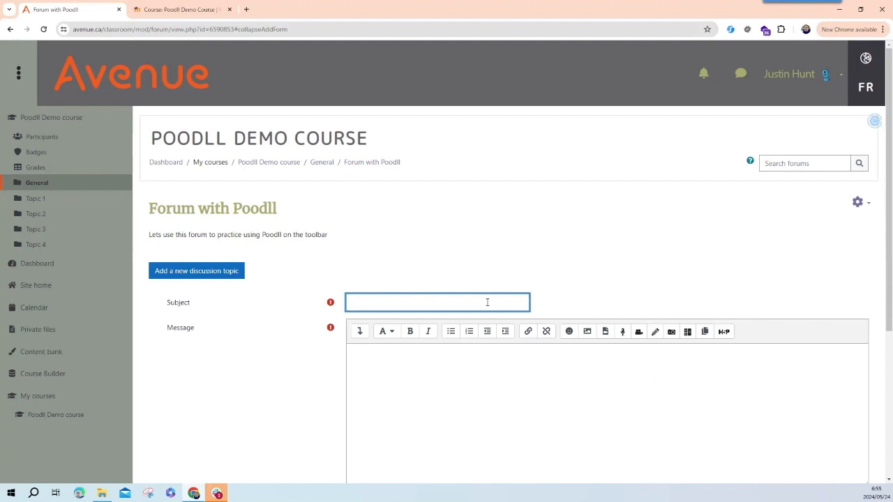
text(You)
text(Glosjh)
key(BackSpace)
key(BackSpace)
key(BackSpace)
key(BackSpace)
text(ish)
click(593, 349)
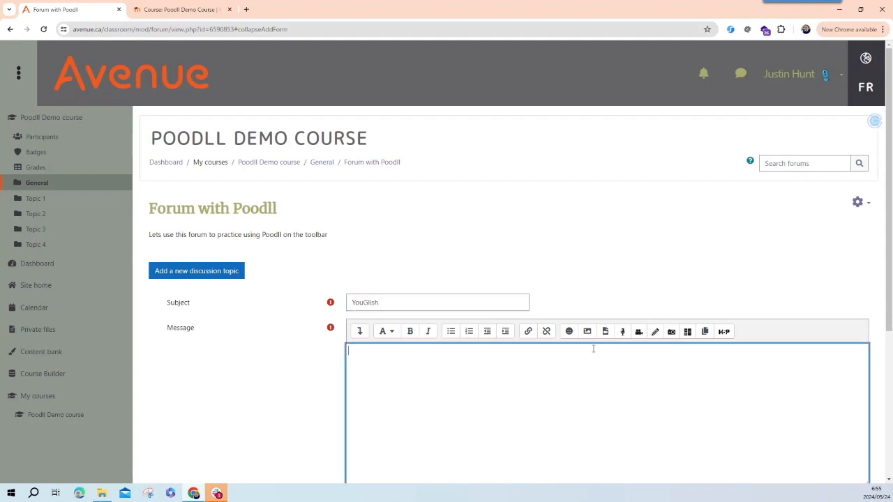
Insert a Youglish Search widget with the start term "perception" in the message and post the discussion.
click(689, 333)
click(404, 315)
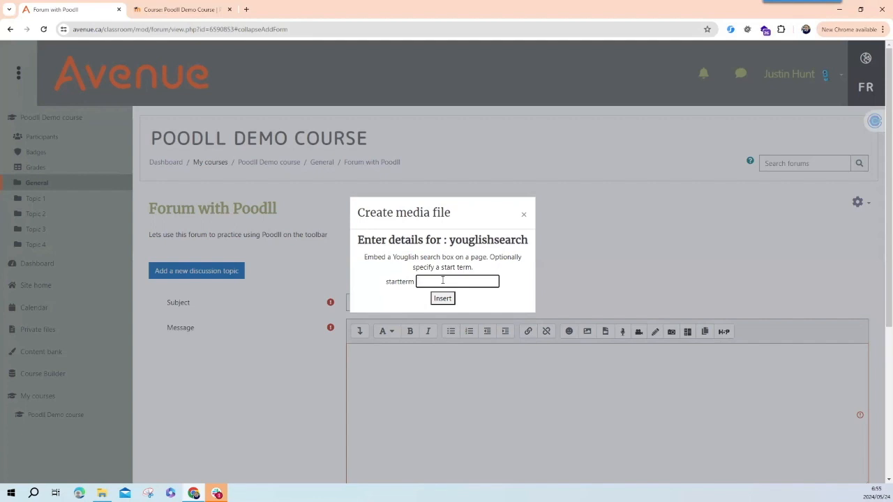
text(perception)
click(442, 299)
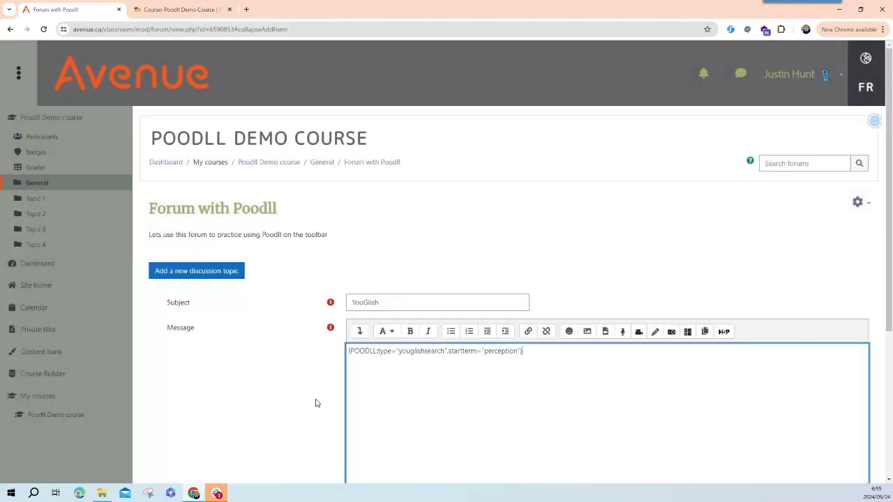
scroll(284, 366, down, 2)
click(369, 364)
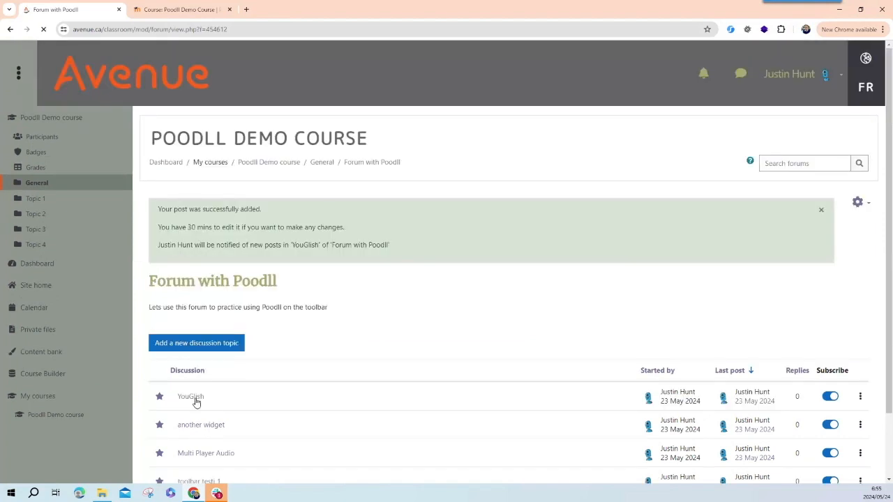
Open the YouGlish discussion, skip to the second "perception" video clip and pause it.
click(196, 400)
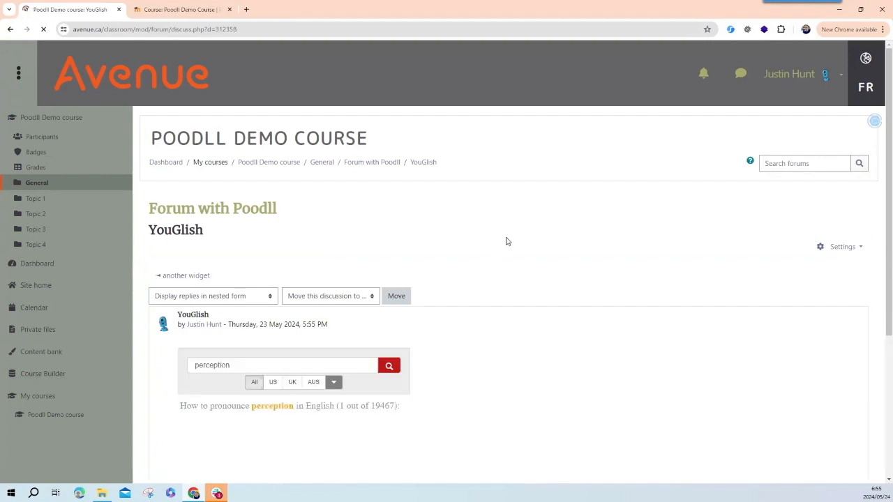
scroll(509, 248, down, 2)
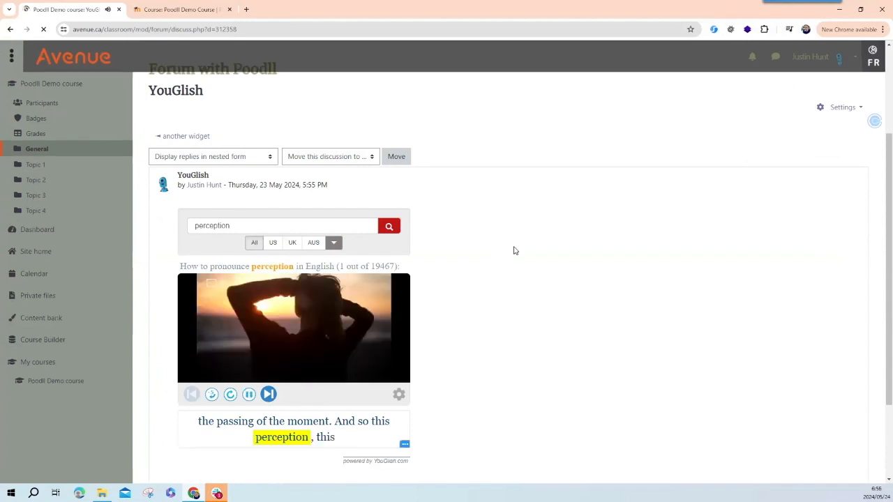
click(269, 395)
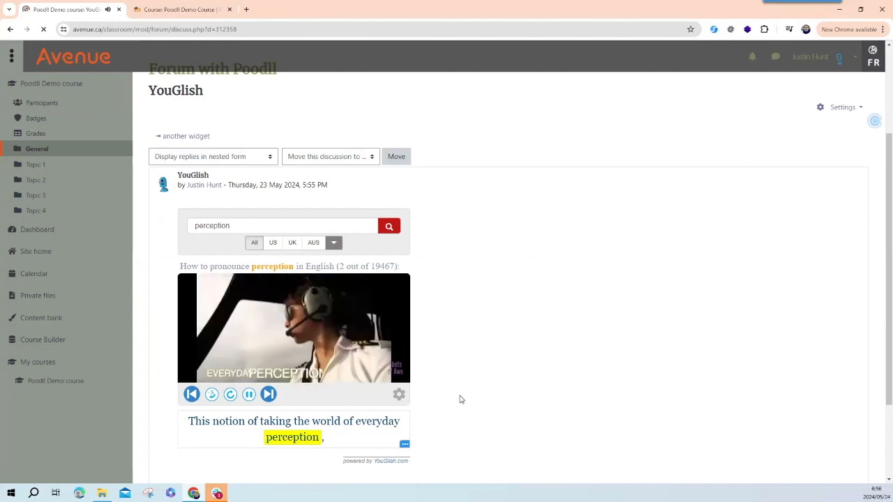
click(249, 395)
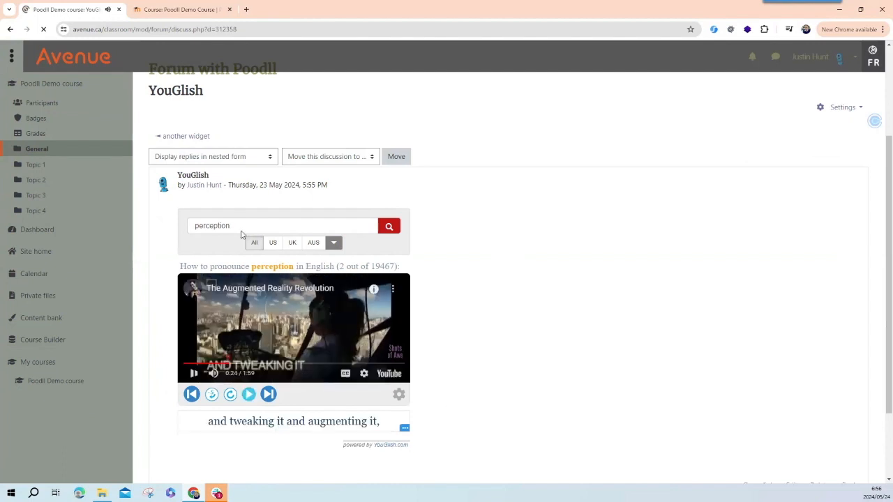
Search the embedded YouGlish widget for "different words" and pause the resulting video clip.
double_click(197, 225)
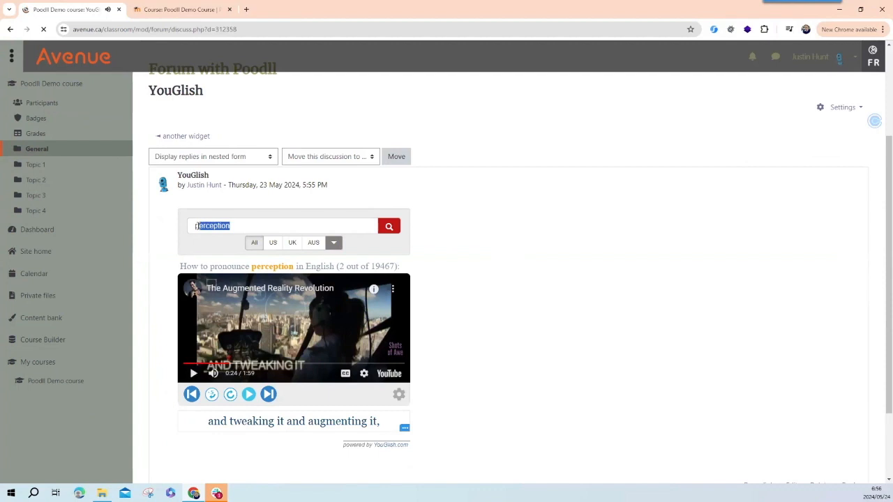
key(BackSpace)
text(c)
text(ifferent)
text( wor)
text(ds)
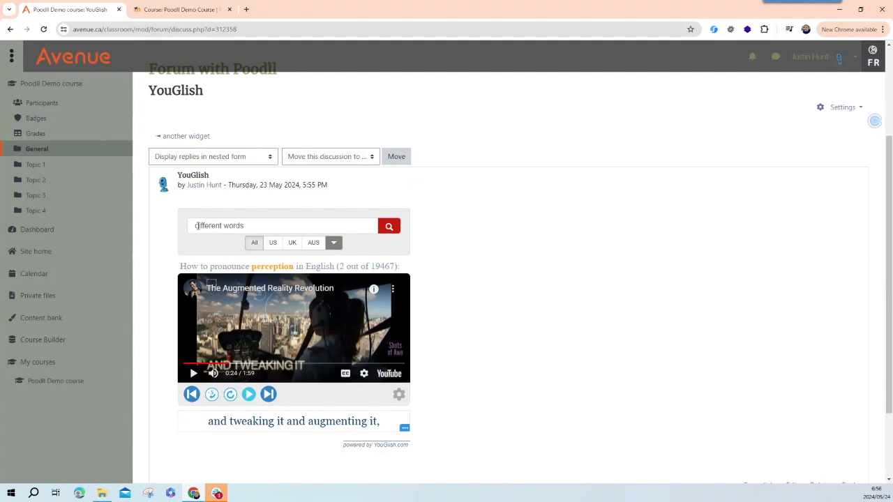
click(395, 231)
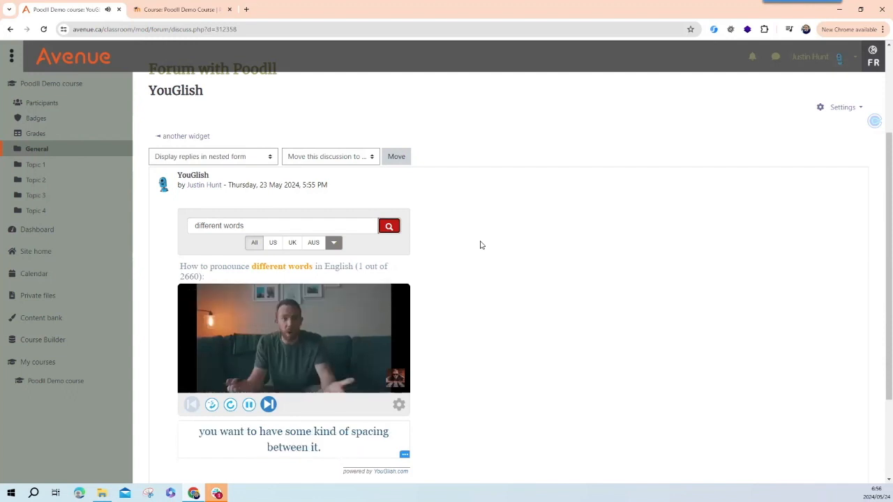
click(249, 404)
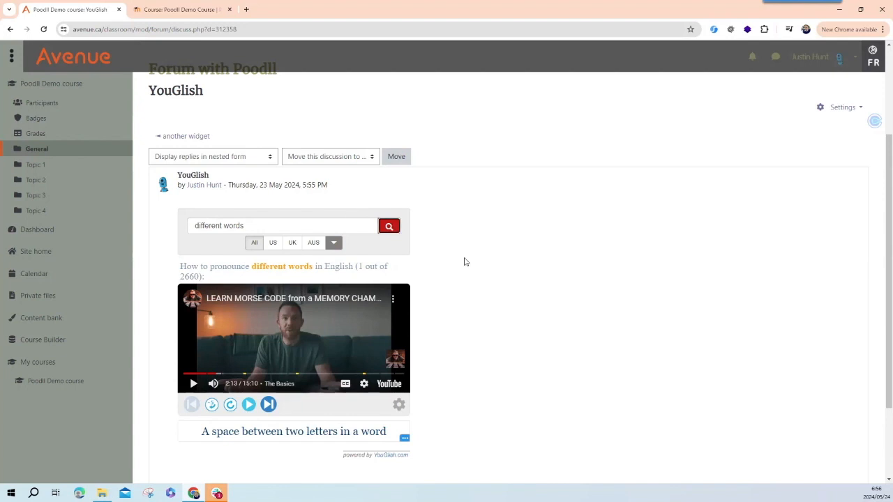
Open the YouGlish forum post for editing.
scroll(468, 263, down, 1)
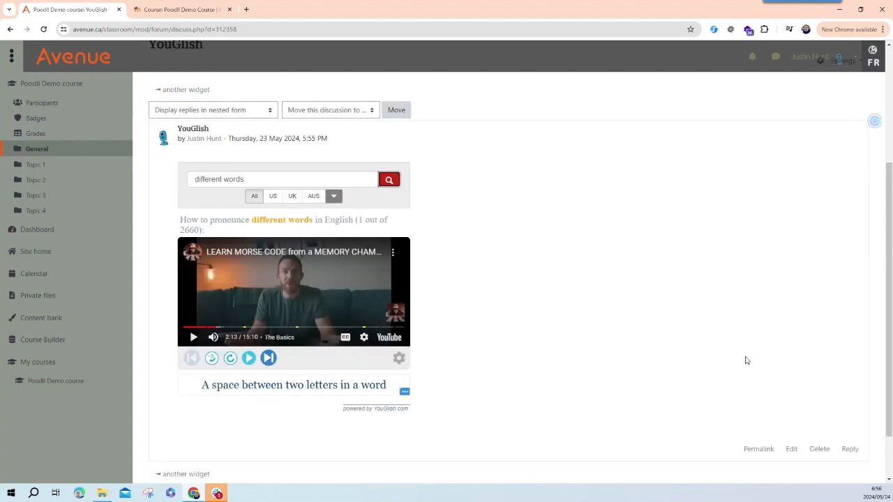
scroll(391, 253, up, 2)
scroll(800, 453, down, 2)
click(792, 450)
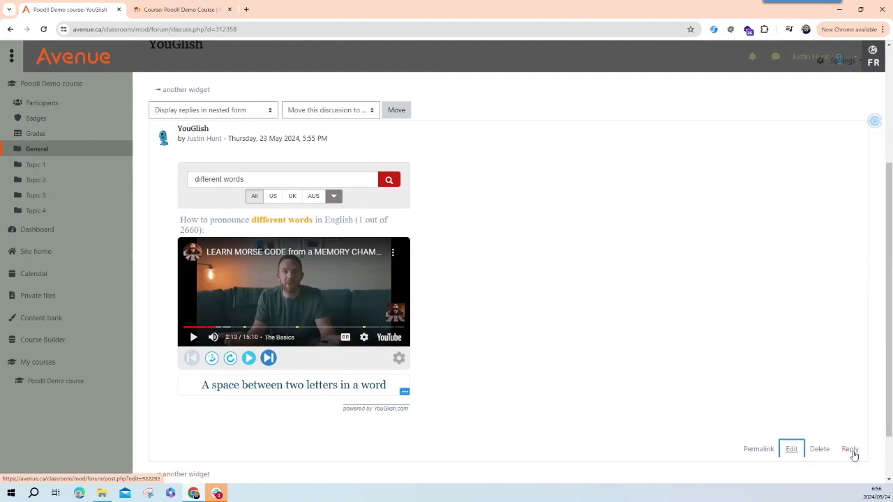
Start a reply to the YouGlish forum post and open it in the advanced reply editor.
click(853, 454)
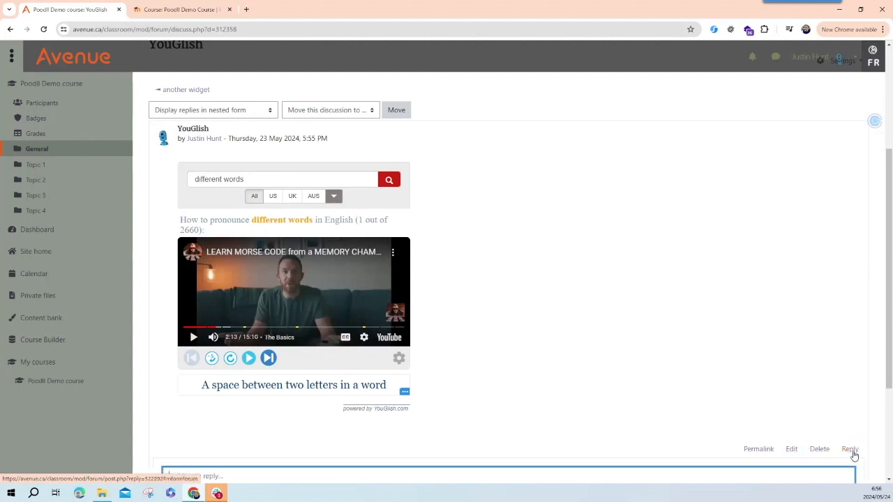
scroll(538, 326, down, 3)
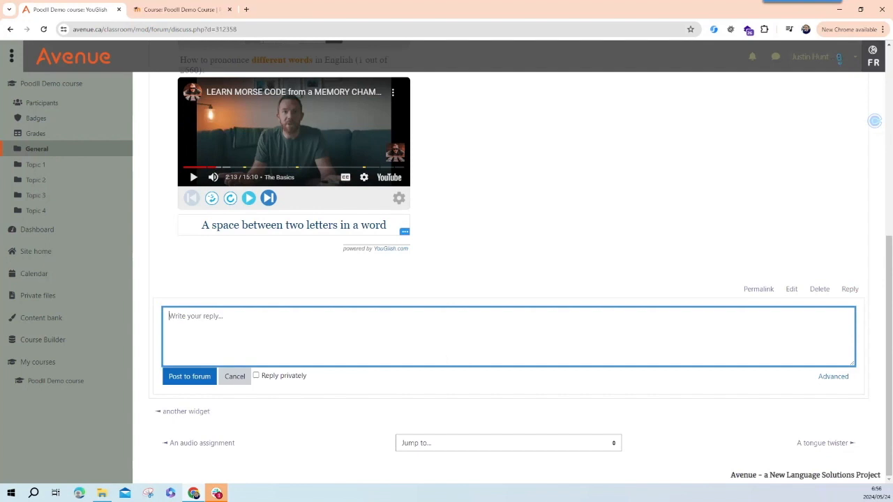
click(844, 378)
click(843, 378)
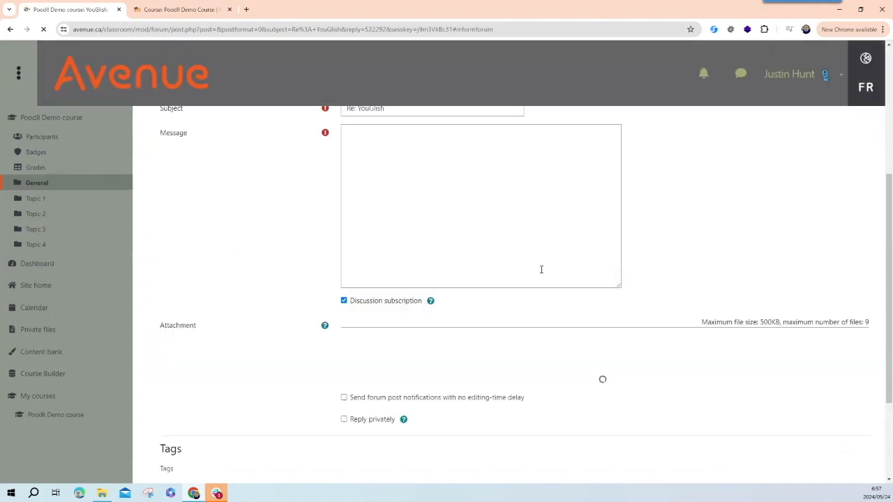
Insert a Youglish Word widget with the term "housing" and language English in the reply message, and post it to the forum.
click(524, 291)
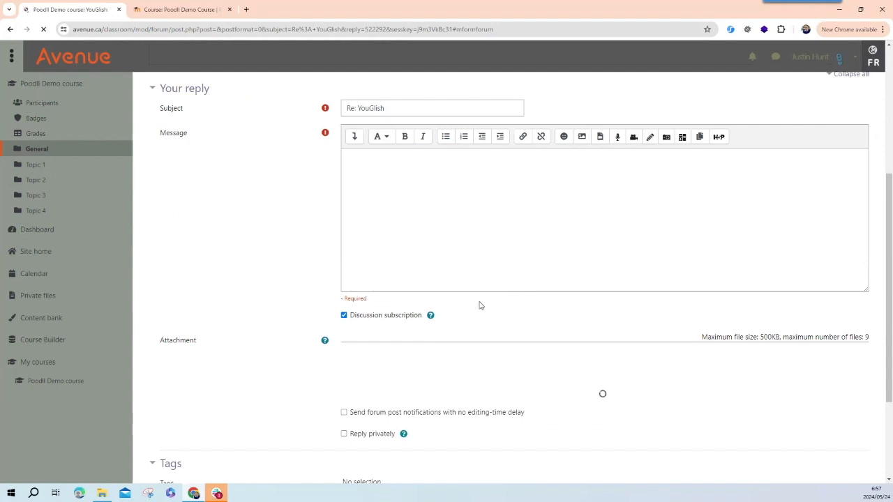
scroll(495, 423, down, 2)
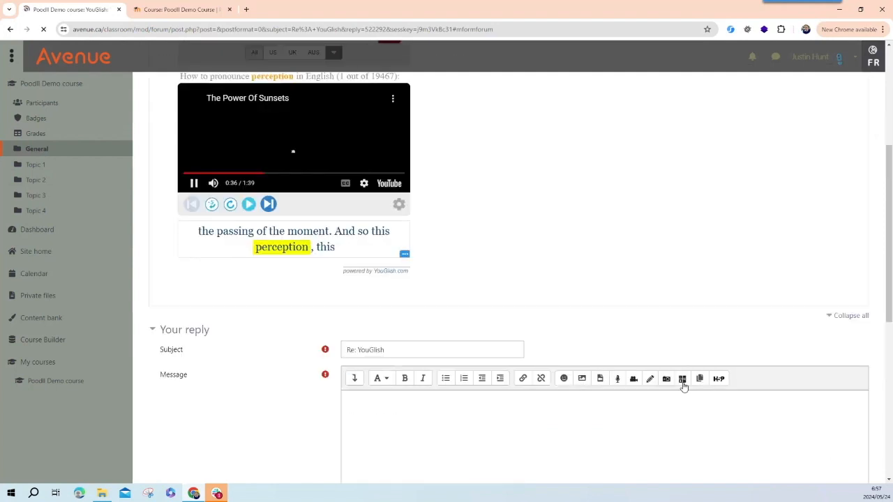
click(682, 380)
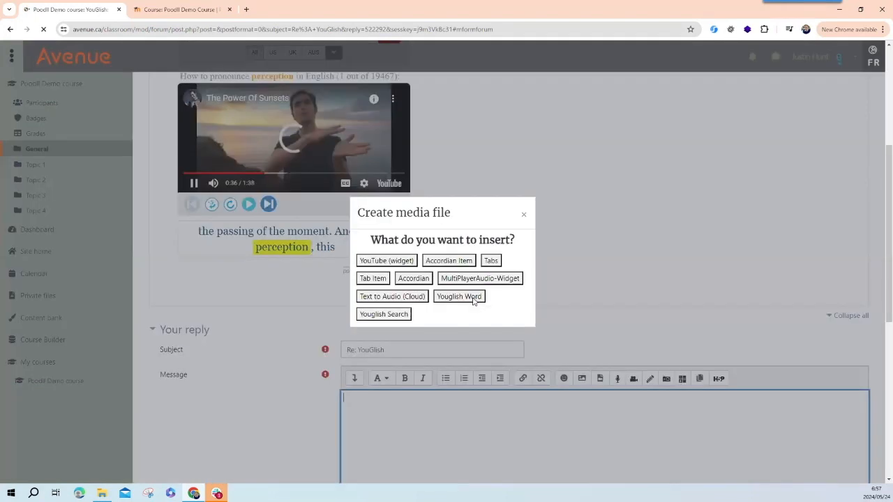
click(473, 303)
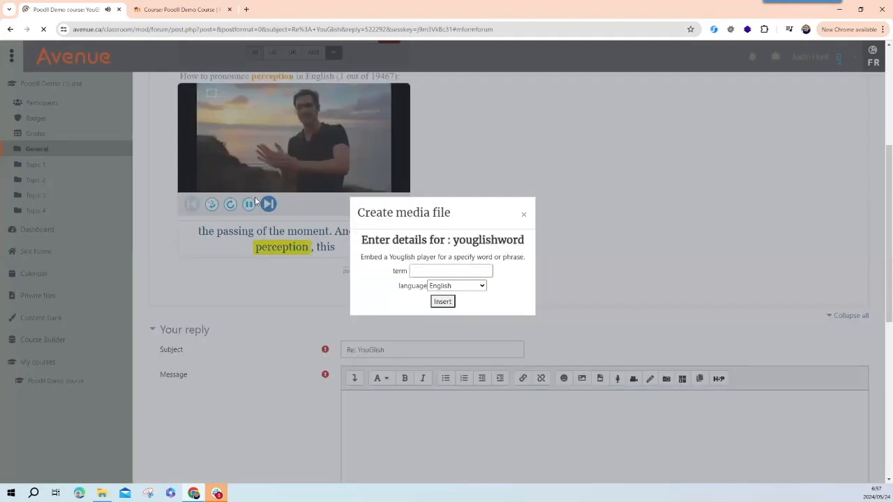
click(436, 271)
text(ho)
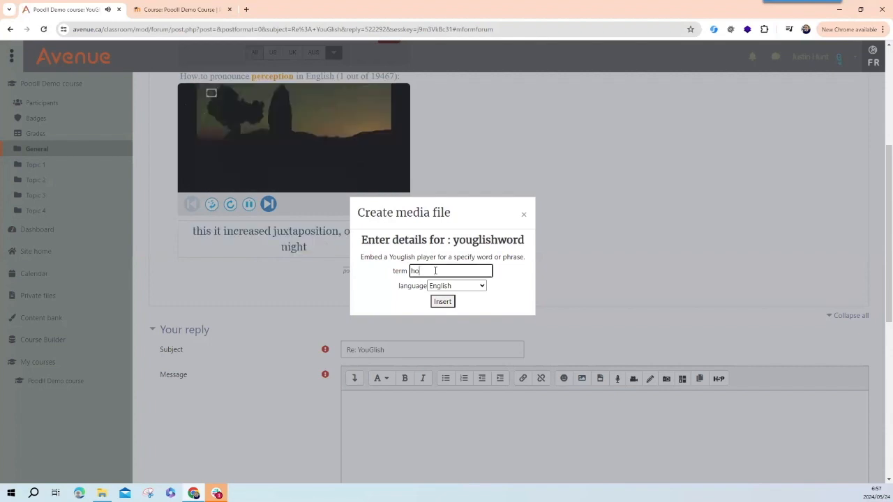
text(using)
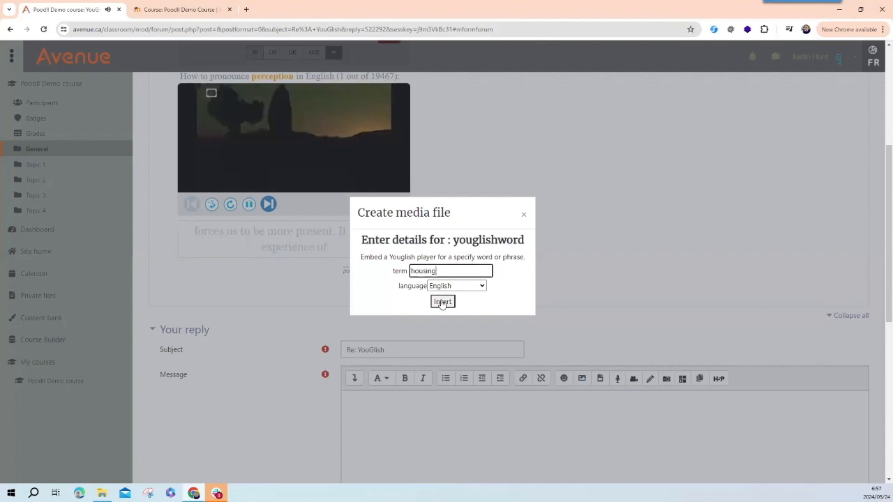
key(Return)
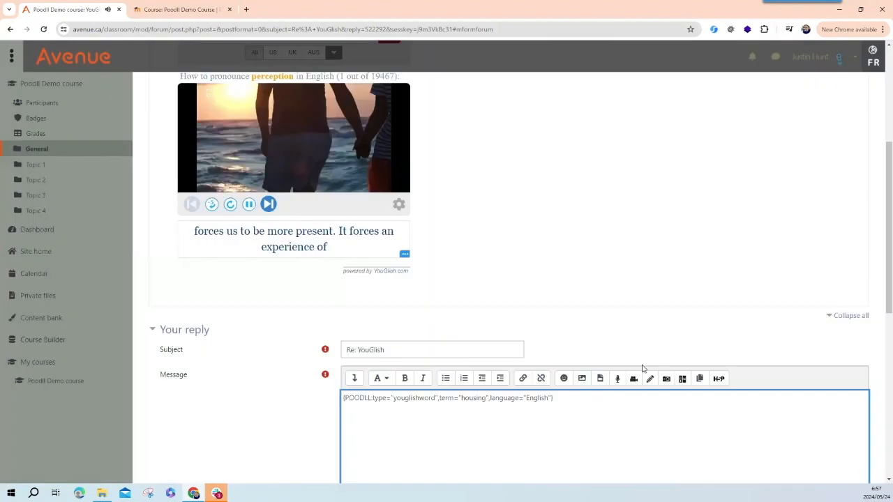
scroll(467, 314, down, 3)
scroll(390, 380, down, 3)
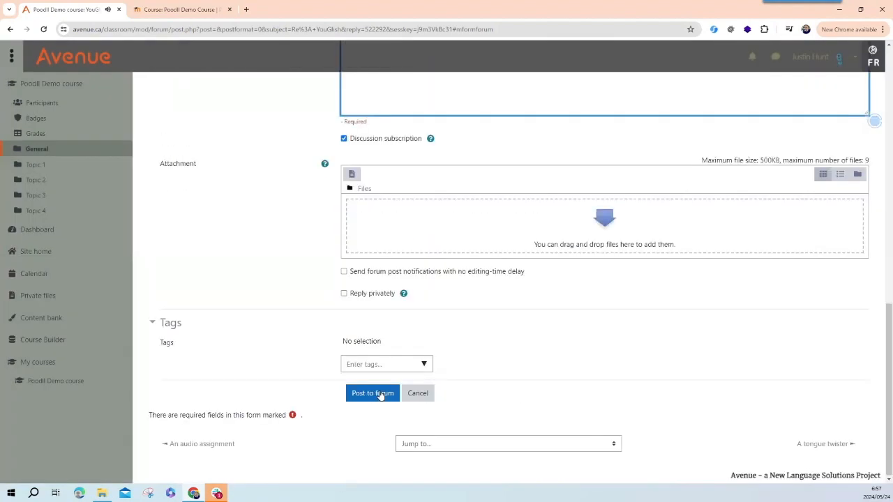
click(381, 395)
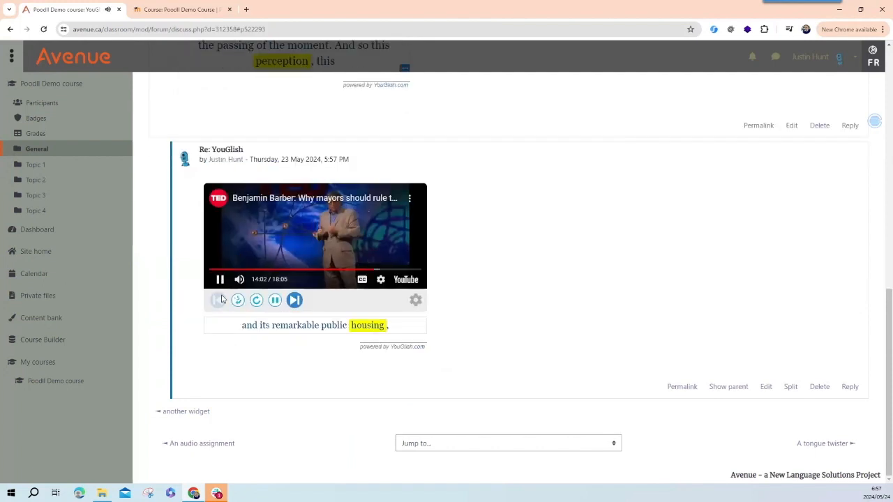
Pause and resume the "housing" clip in the posted reply, and skip to the next video clip.
click(275, 301)
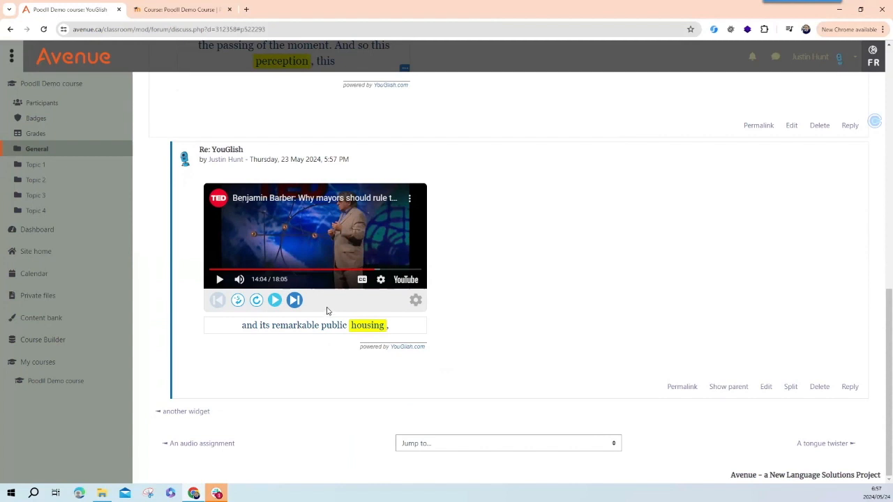
click(274, 301)
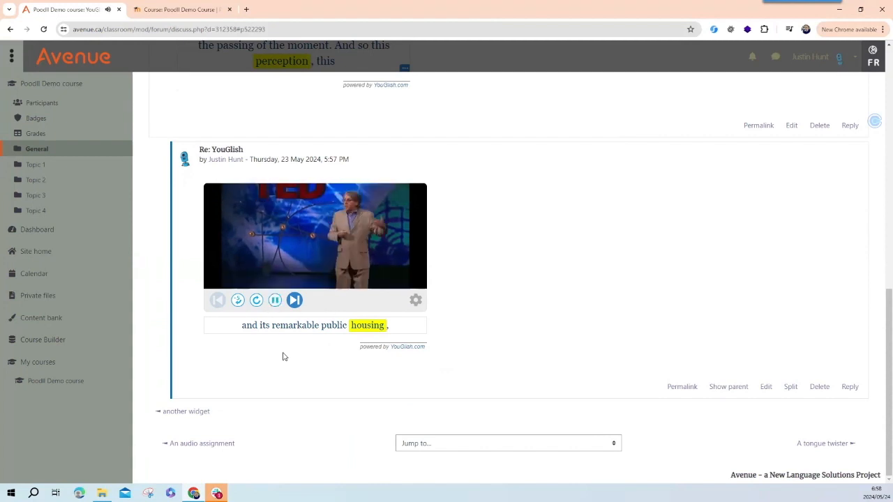
click(295, 300)
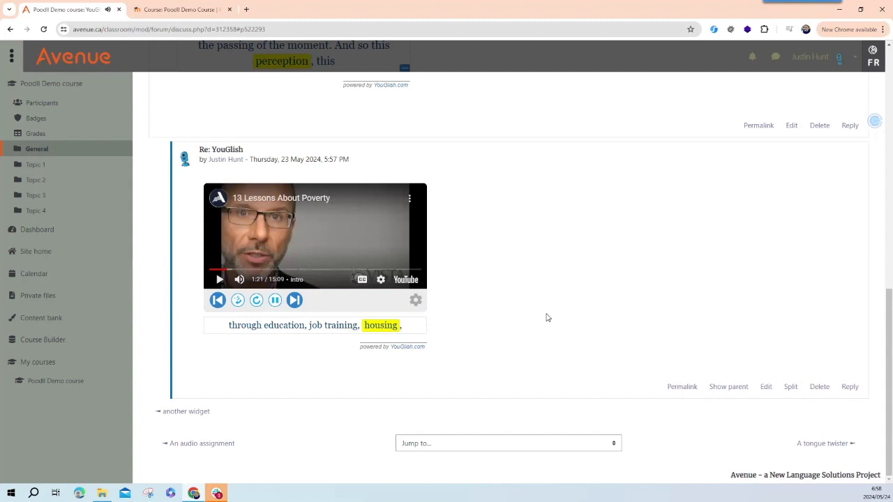